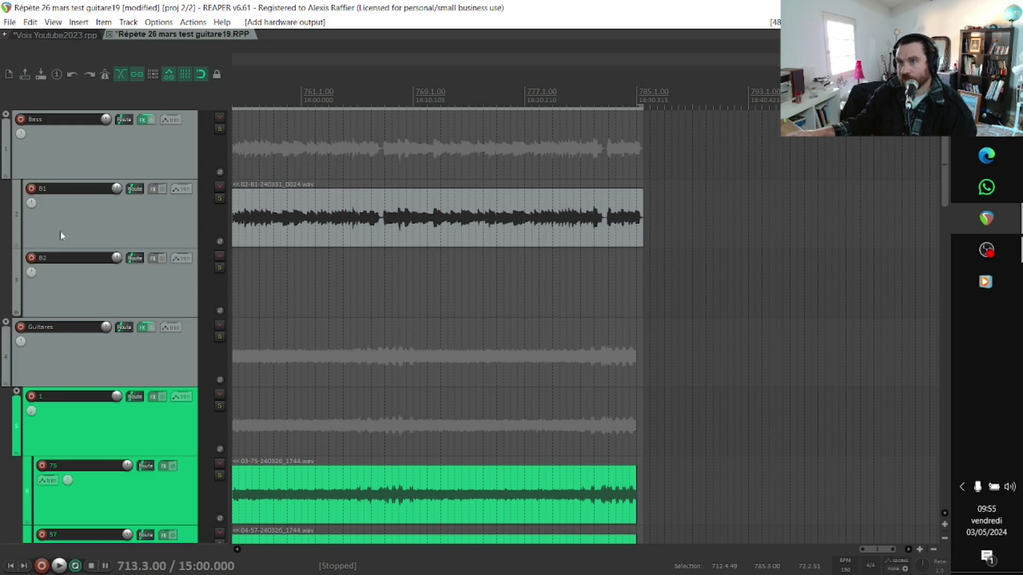
# - Look over the Bass and Guitares folders and the microphone tracks of guitar groups 1 to 4
pyautogui.scroll(-2, 1, 291)
pyautogui.scroll(-2, 1, 291)
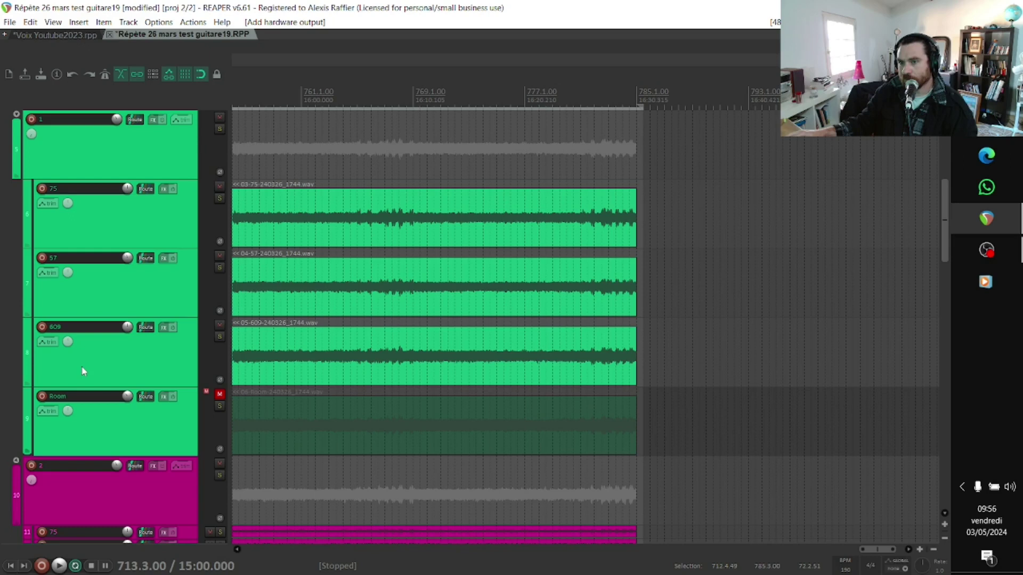
pyautogui.scroll(-6, 2, 375)
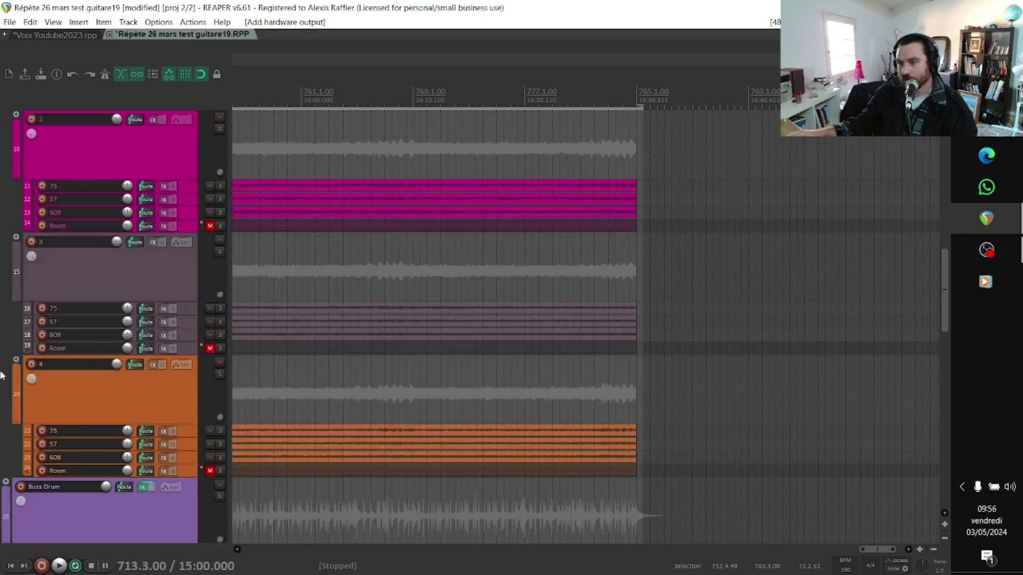
pyautogui.scroll(2, 1, 376)
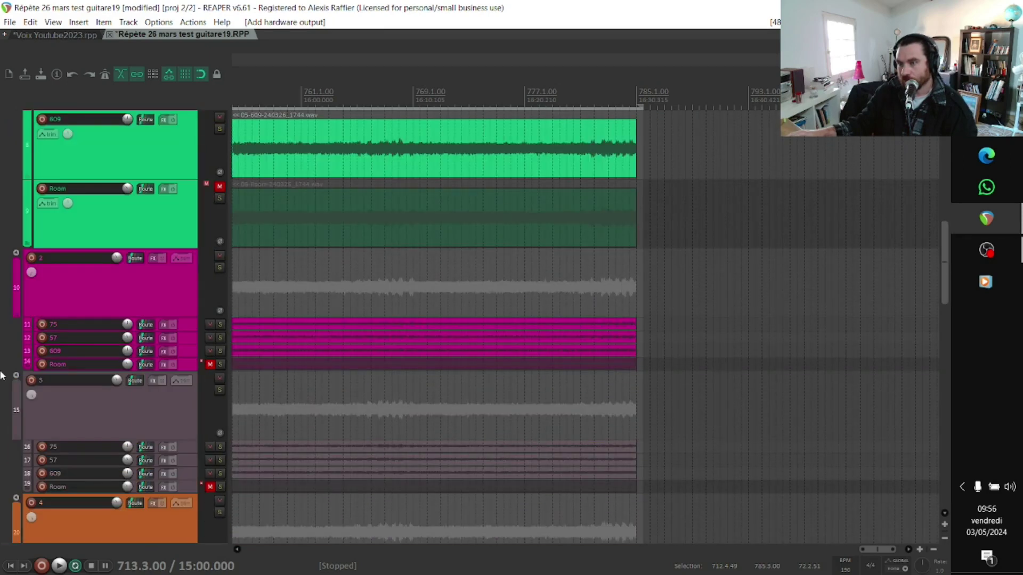
pyautogui.scroll(3, 2, 375)
pyautogui.scroll(4, 1, 375)
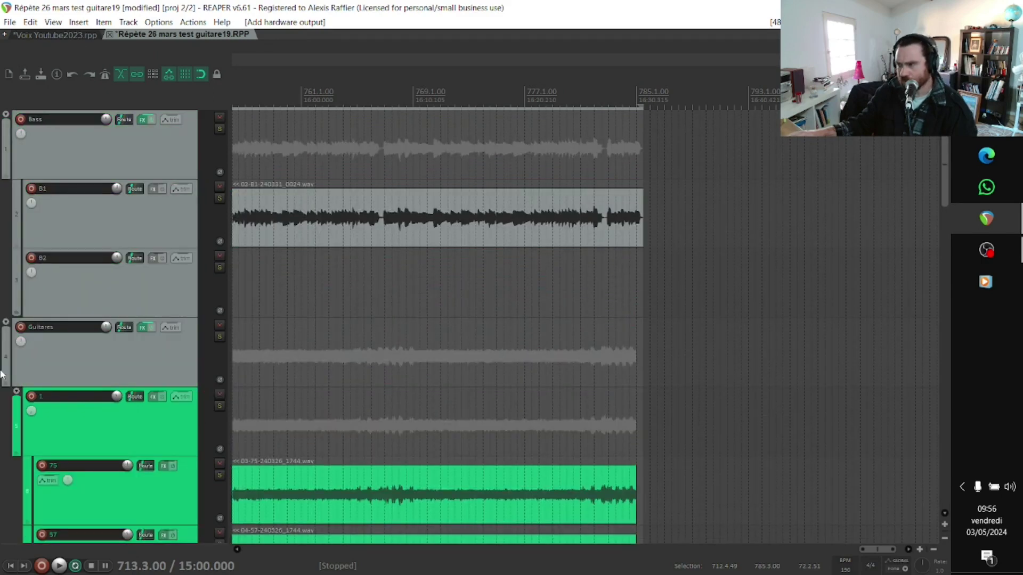
pyautogui.scroll(-5, 1, 375)
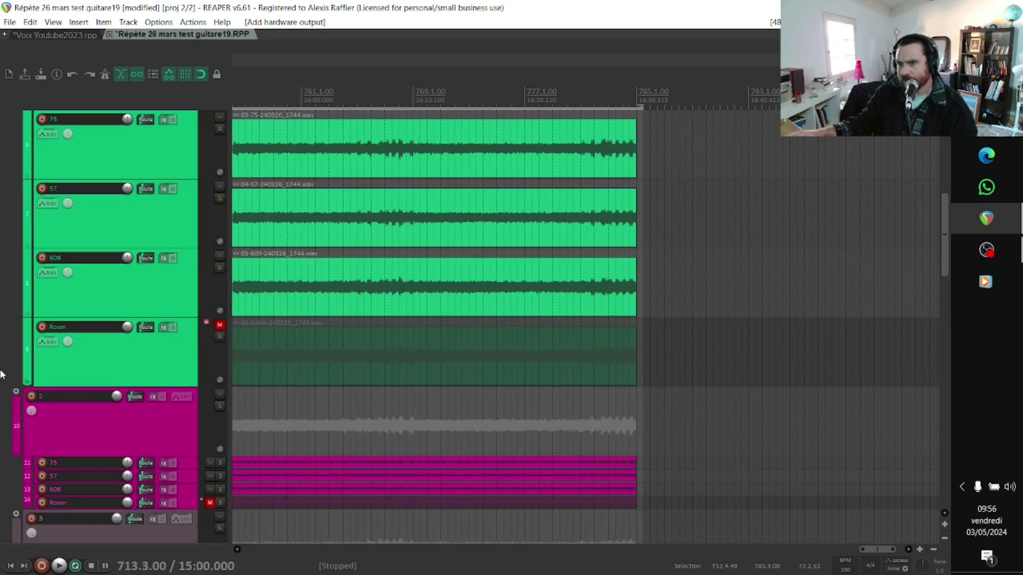
pyautogui.scroll(-2, 2, 375)
pyautogui.scroll(7, 1, 376)
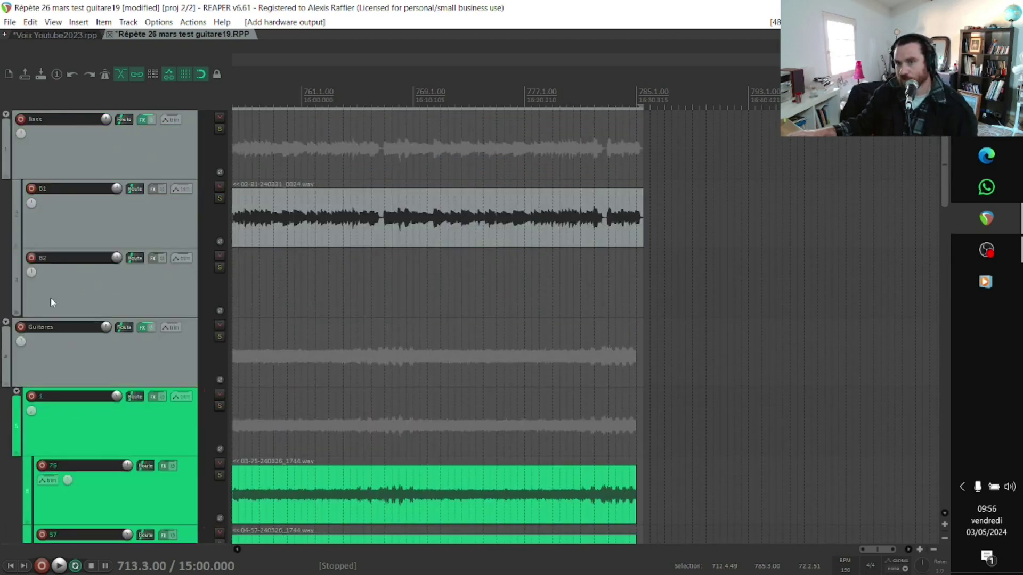
# - Examine the track layout from the guitar groups down through the Buss Drum, Buss Kick and Buss snare folders
pyautogui.scroll(-2, 97, 368)
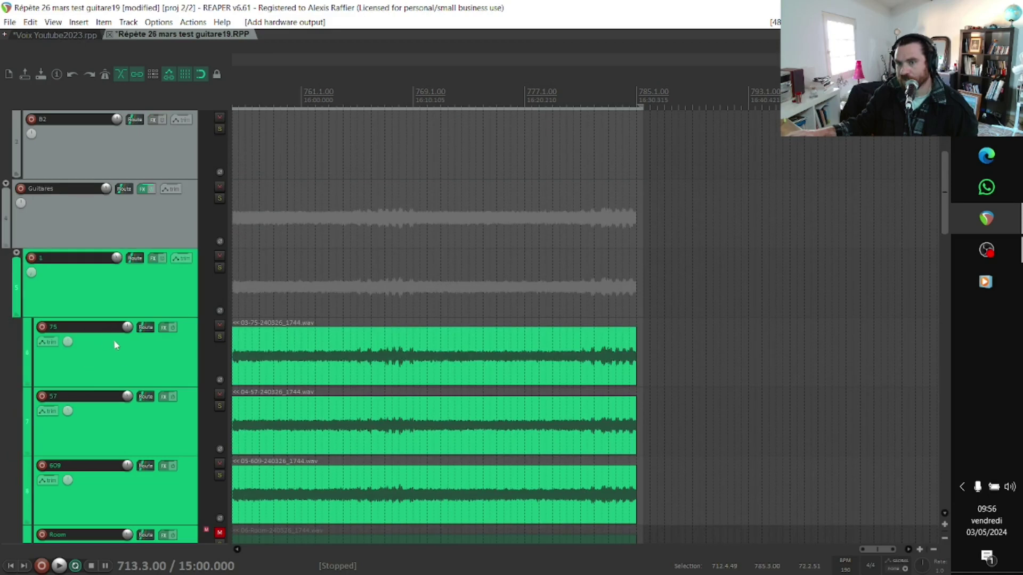
pyautogui.scroll(-2, 122, 372)
pyautogui.scroll(-3, 61, 384)
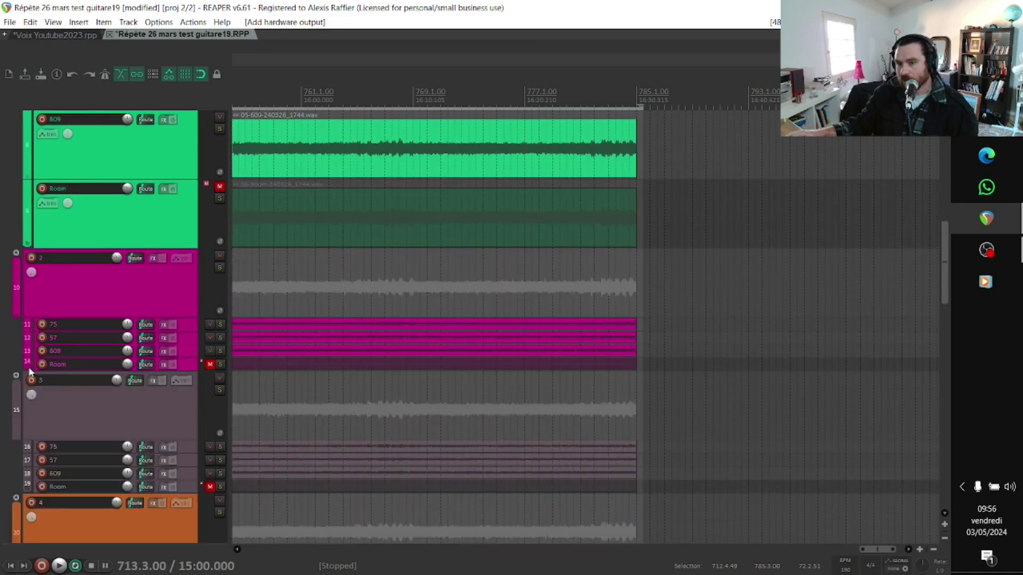
pyautogui.scroll(-2, 92, 413)
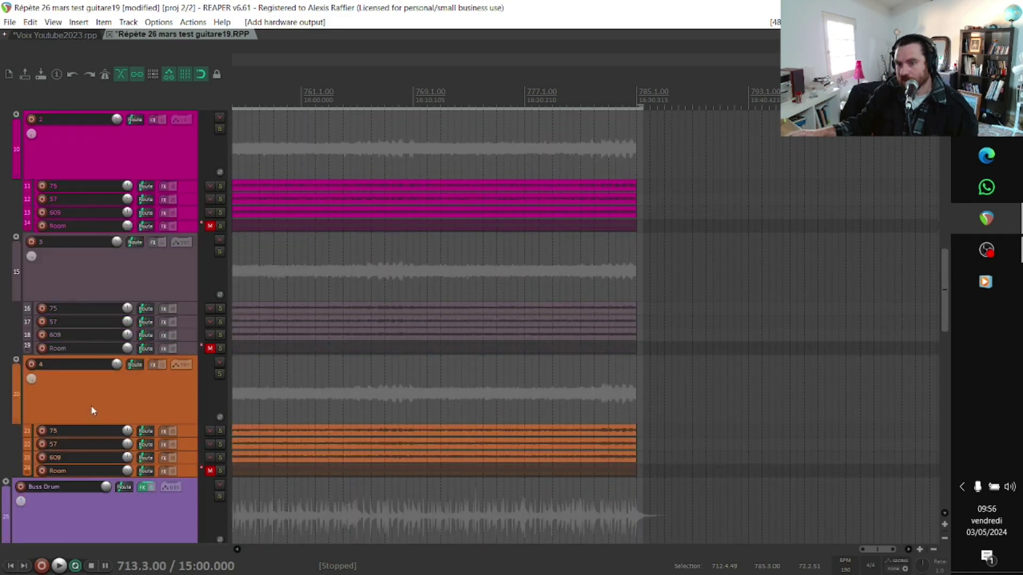
pyautogui.scroll(-3, 92, 410)
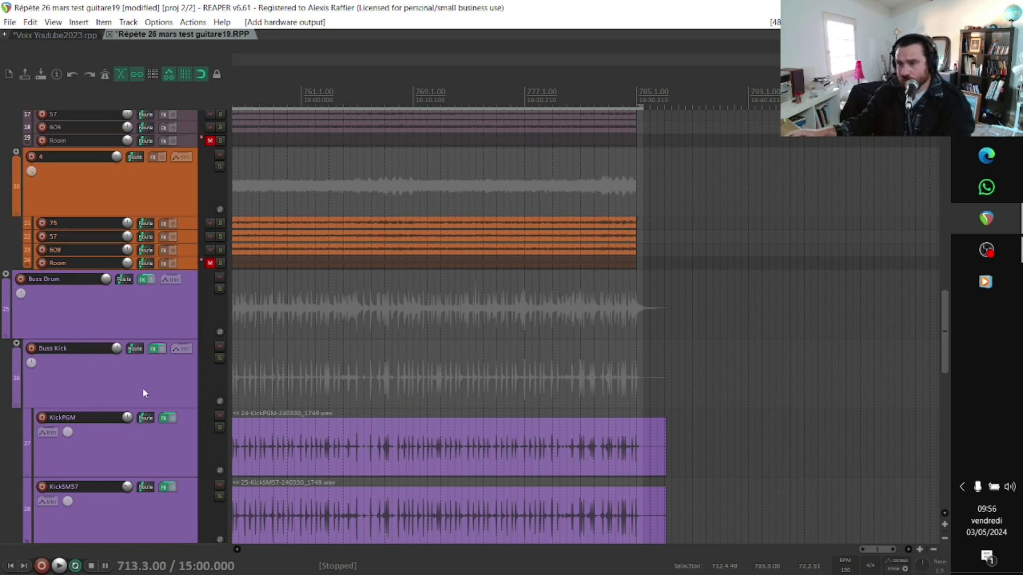
pyautogui.scroll(-1, 101, 375)
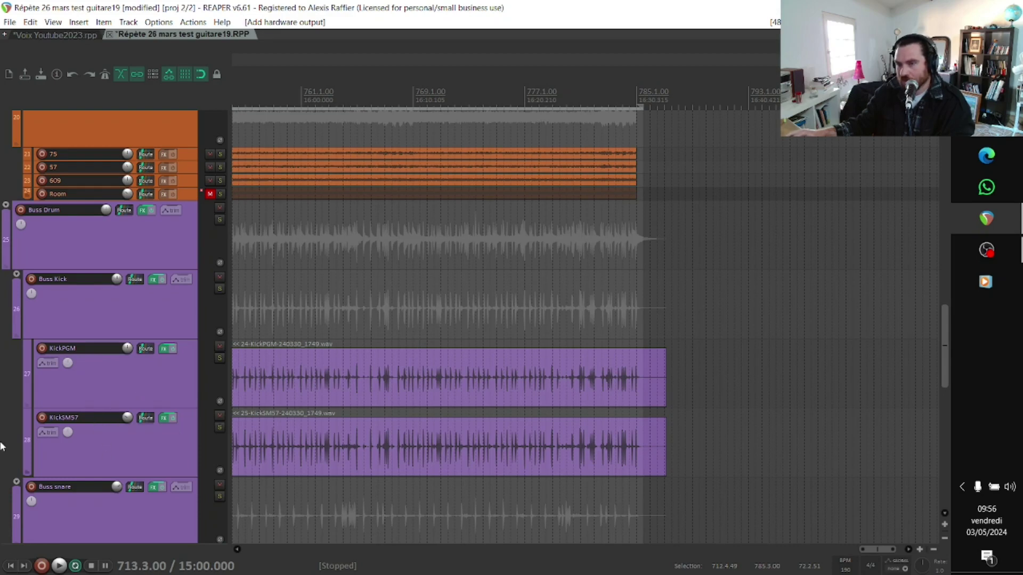
pyautogui.scroll(-2, 1, 445)
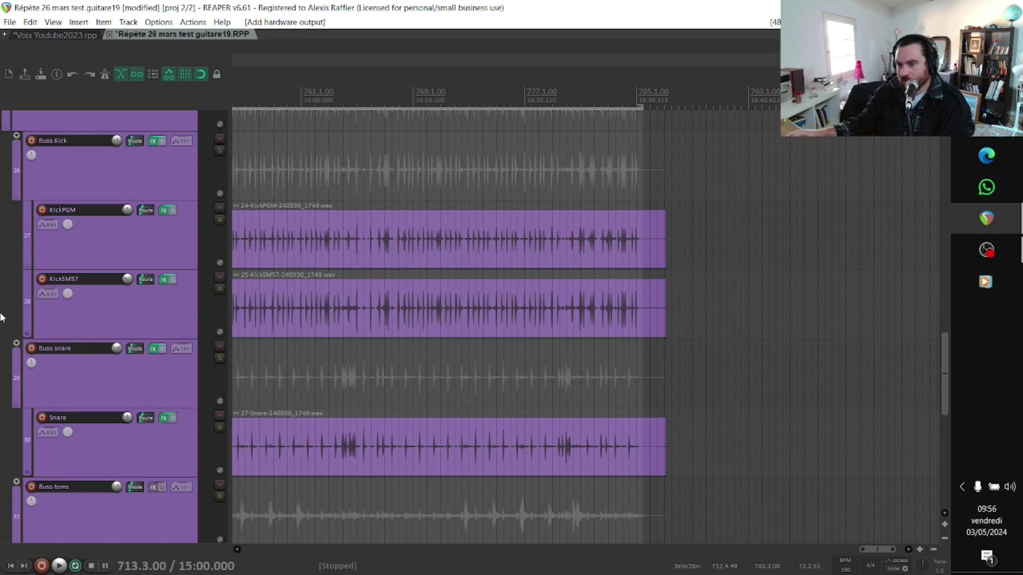
pyautogui.scroll(-1, 331, 320)
pyautogui.scroll(3, 586, 325)
pyautogui.scroll(-1, 639, 324)
# - Select the KickSM57 recording and fit the whole Fireball take within the visible timeline
pyautogui.click(719, 324)
pyautogui.scroll(-4, 759, 330)
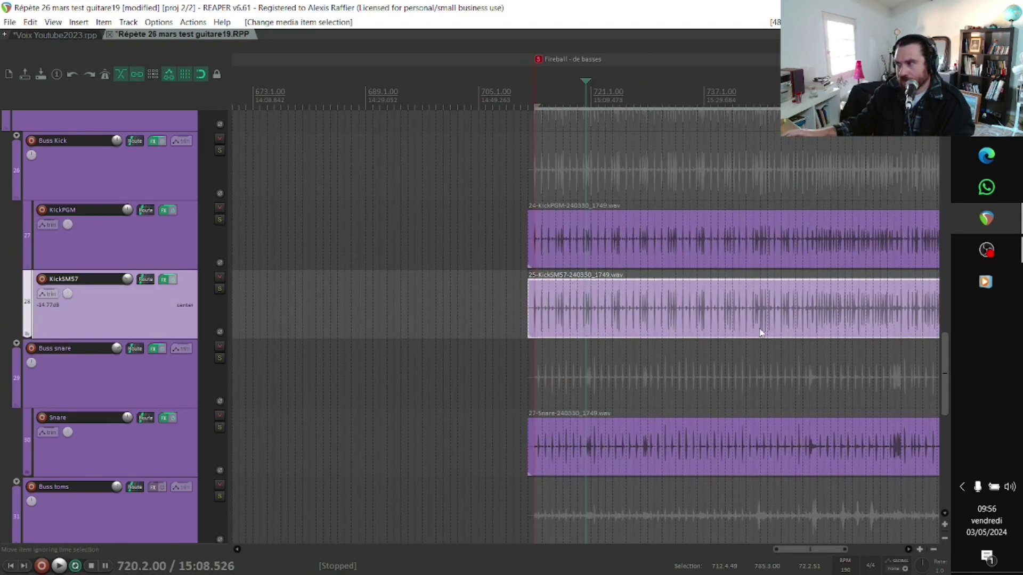
pyautogui.click(688, 314)
pyautogui.scroll(4, 689, 314)
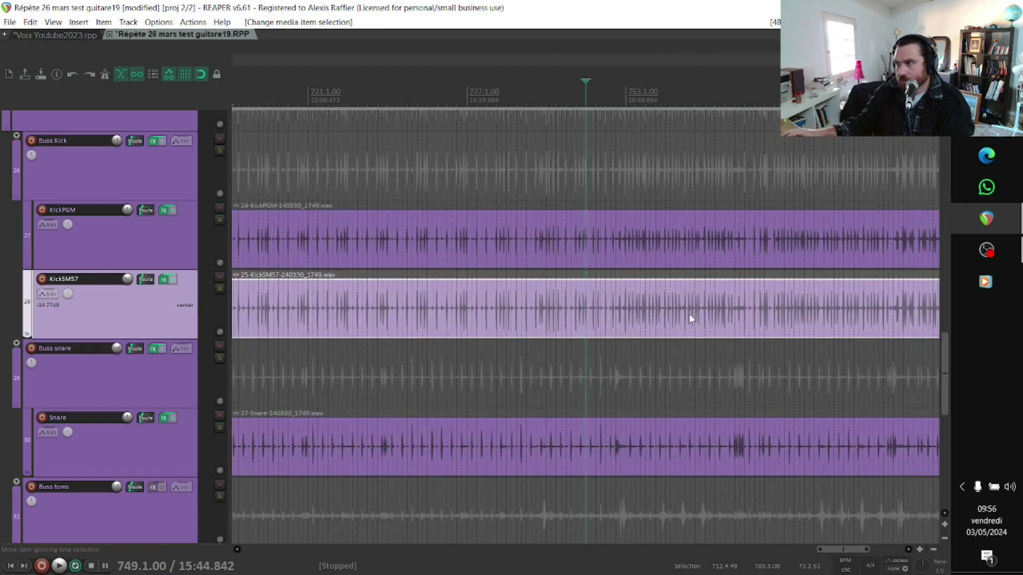
pyautogui.scroll(-2, 689, 314)
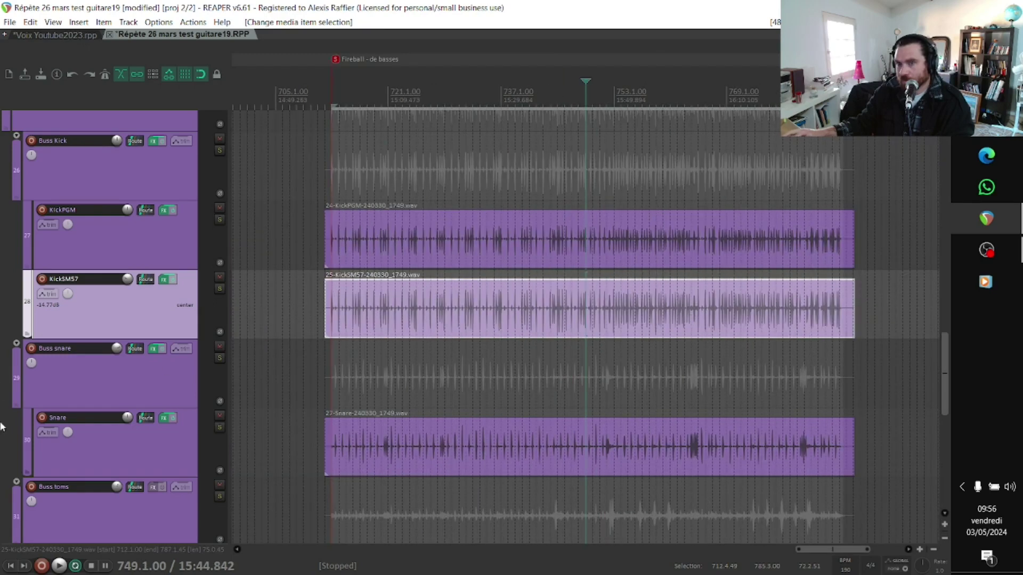
# - Select the Snare track and look over the tom and overhead tracks beneath it
pyautogui.click(120, 458)
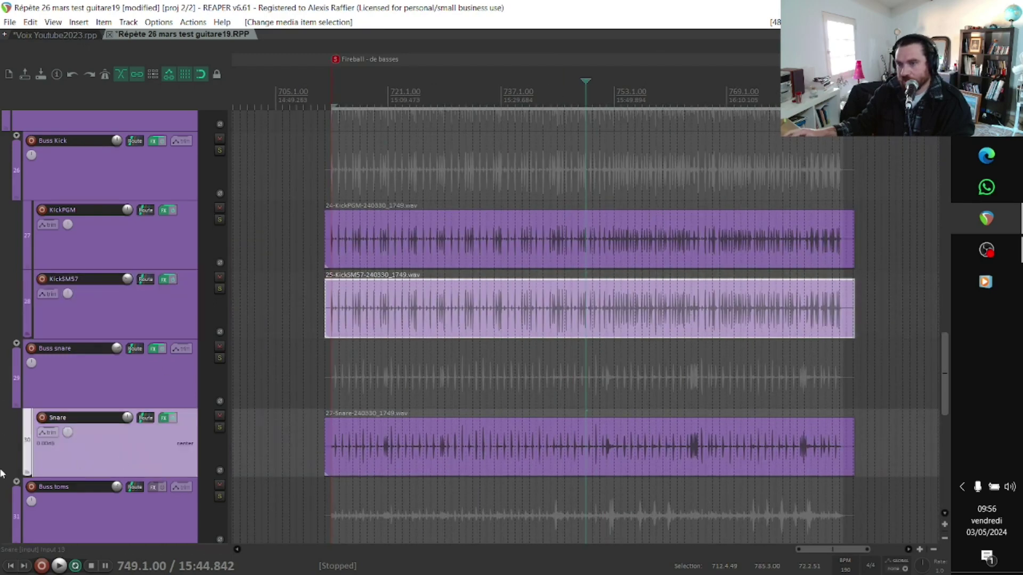
pyautogui.scroll(-3, 2, 473)
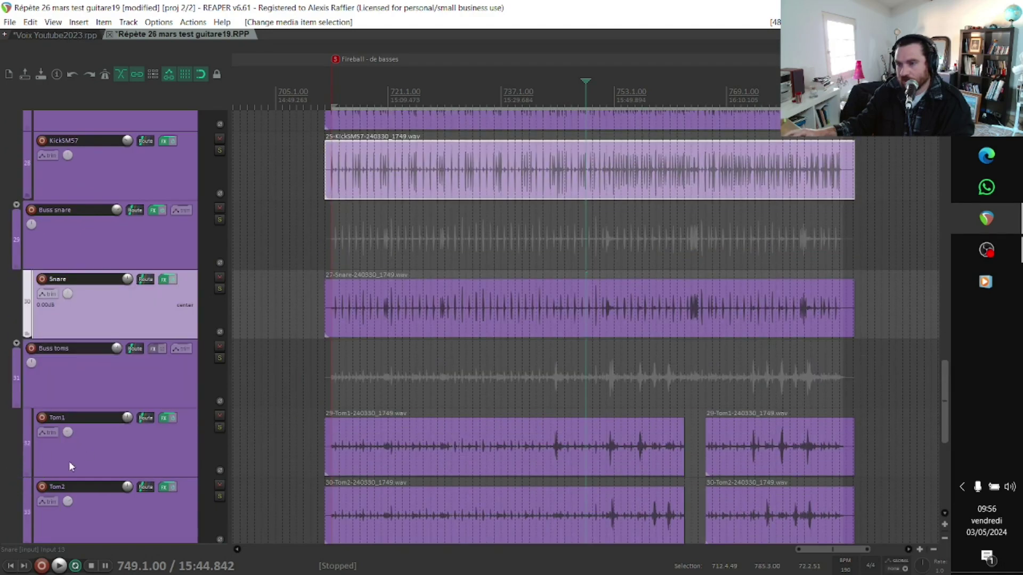
pyautogui.scroll(-4, 69, 462)
pyautogui.scroll(-2, 67, 461)
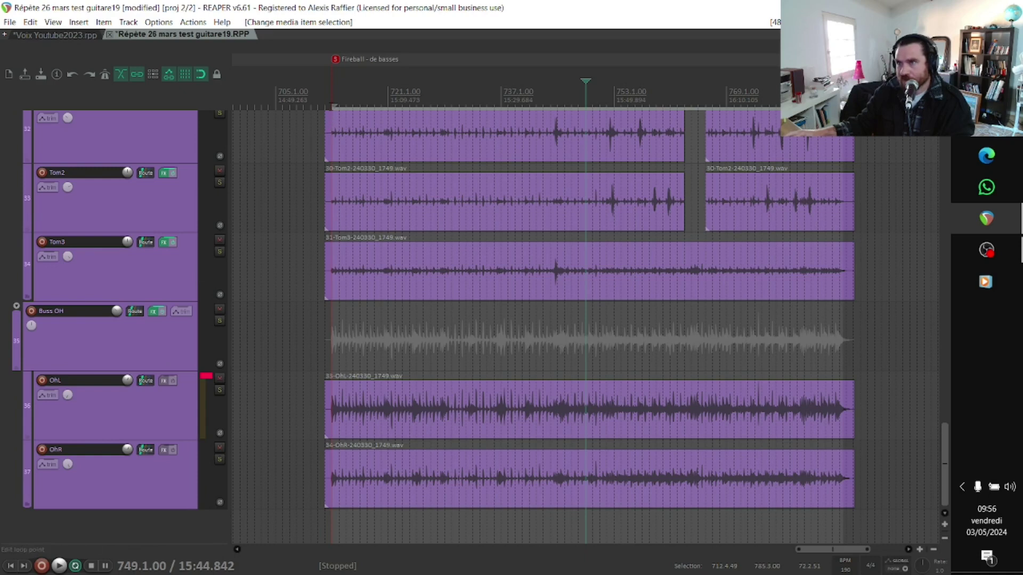
# - Place the edit cursor at the start of the Fireball take, at 712.4.49, and start playback
pyautogui.click(332, 96)
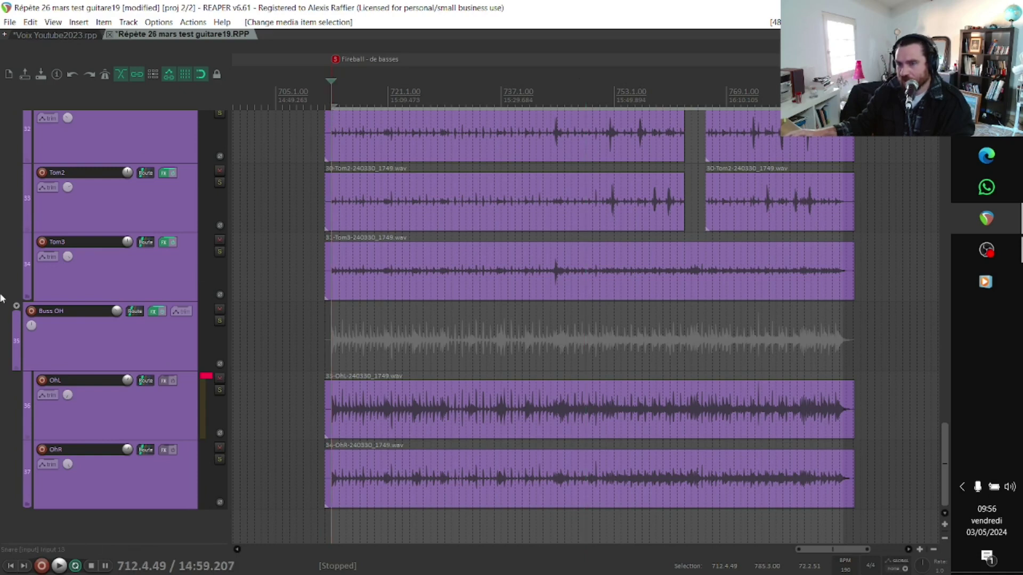
pyautogui.scroll(5, 1, 345)
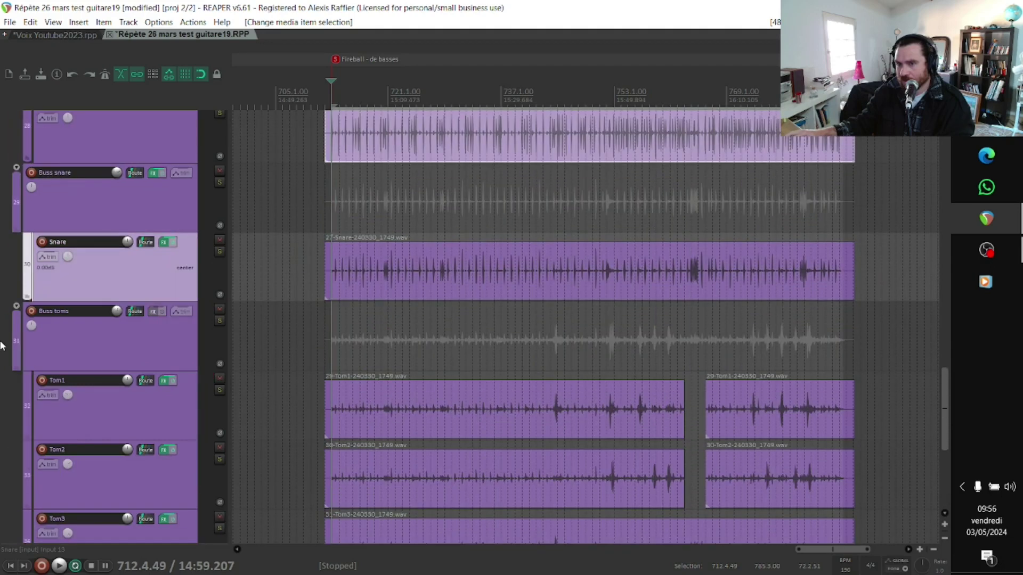
pyautogui.scroll(-4, 1, 345)
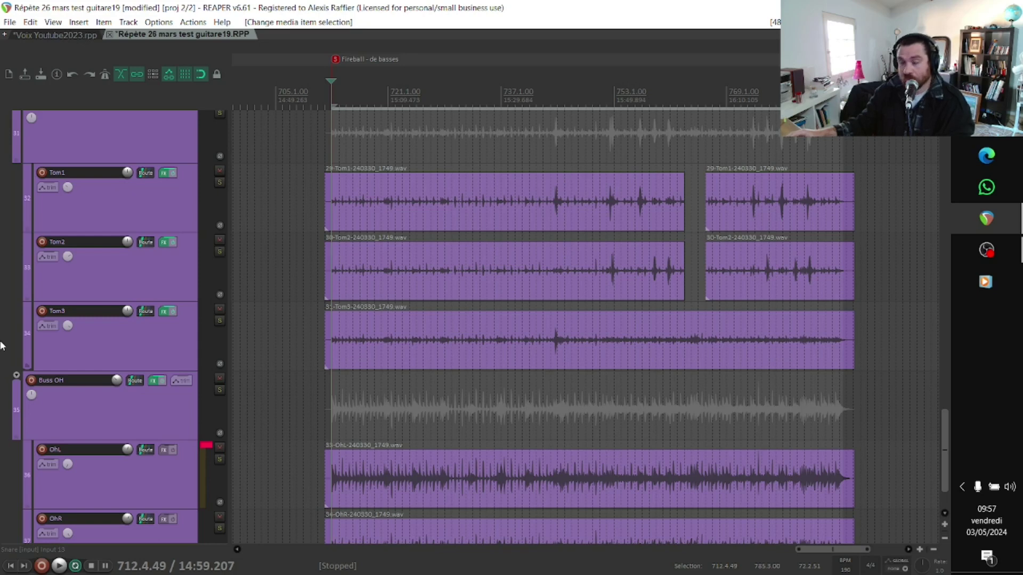
pyautogui.scroll(2, 2, 403)
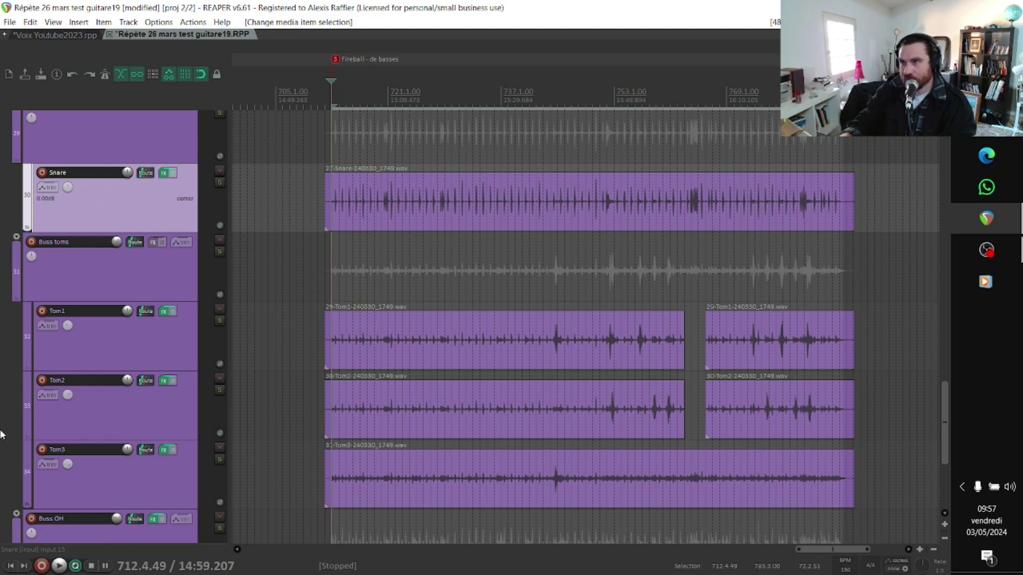
pyautogui.press('space')
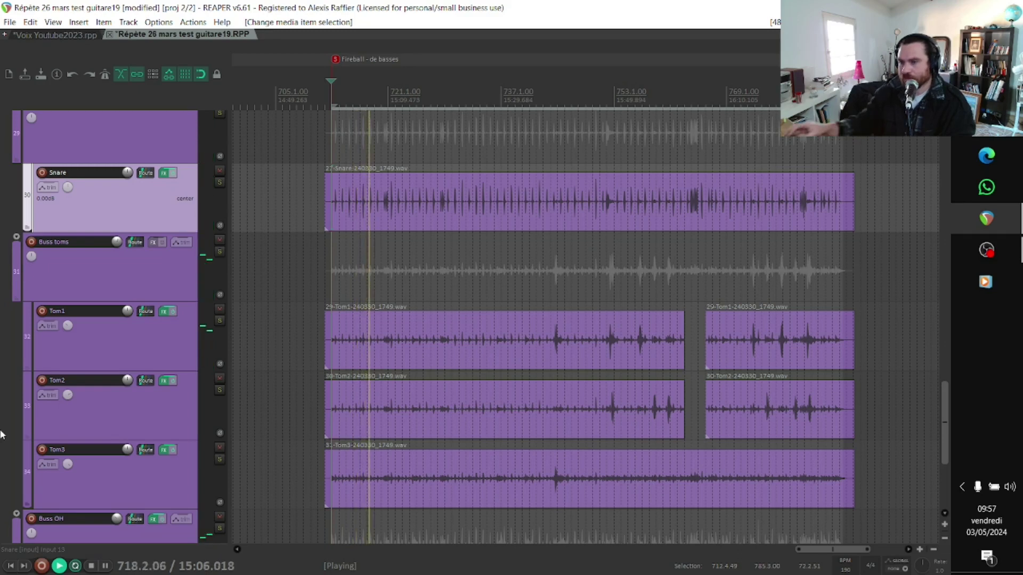
# - Examine the level meters of the bass, guitar and drum tracks while the song plays
pyautogui.scroll(15, 0, 427)
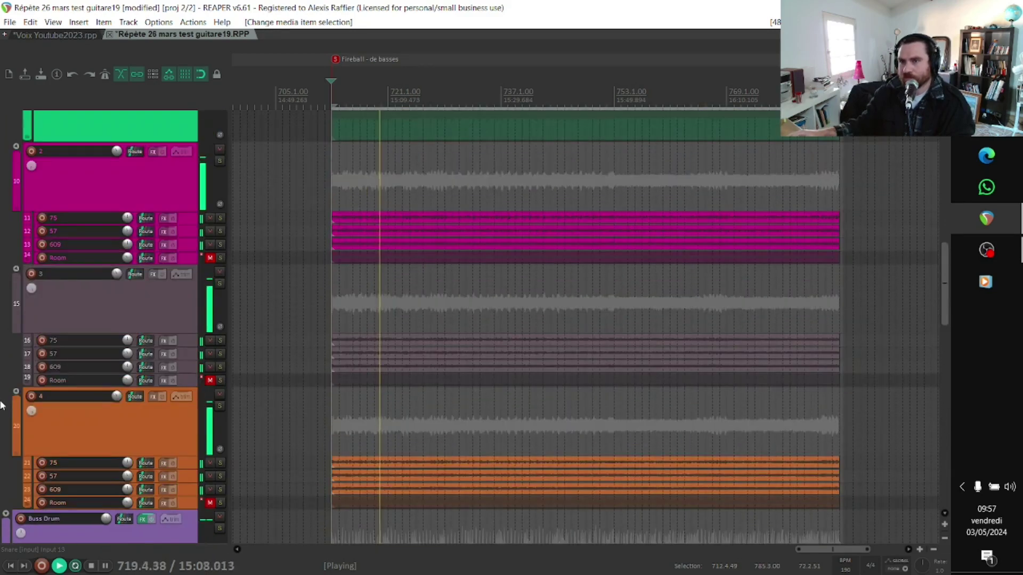
pyautogui.scroll(1, 2, 406)
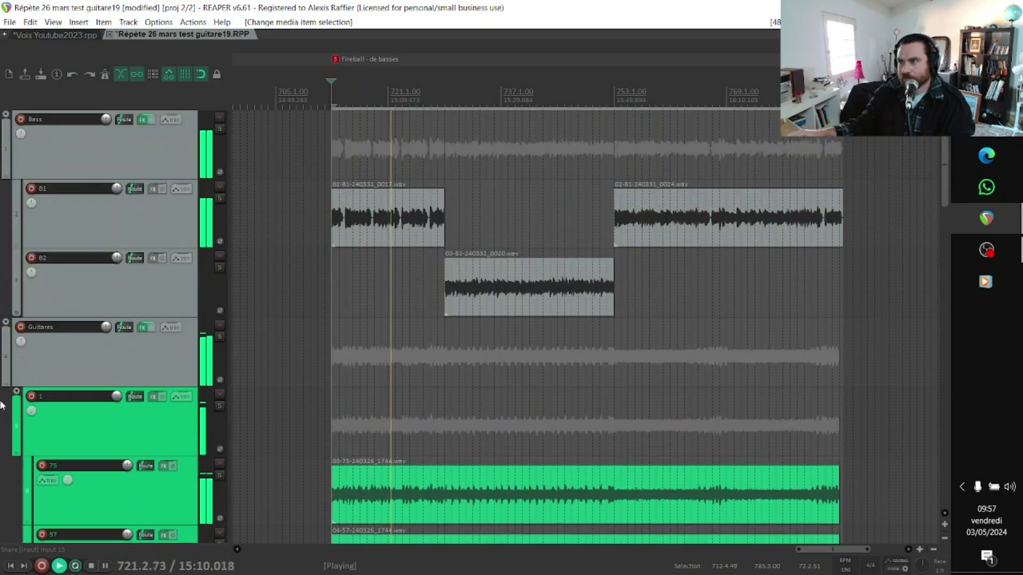
pyautogui.scroll(-15, 2, 406)
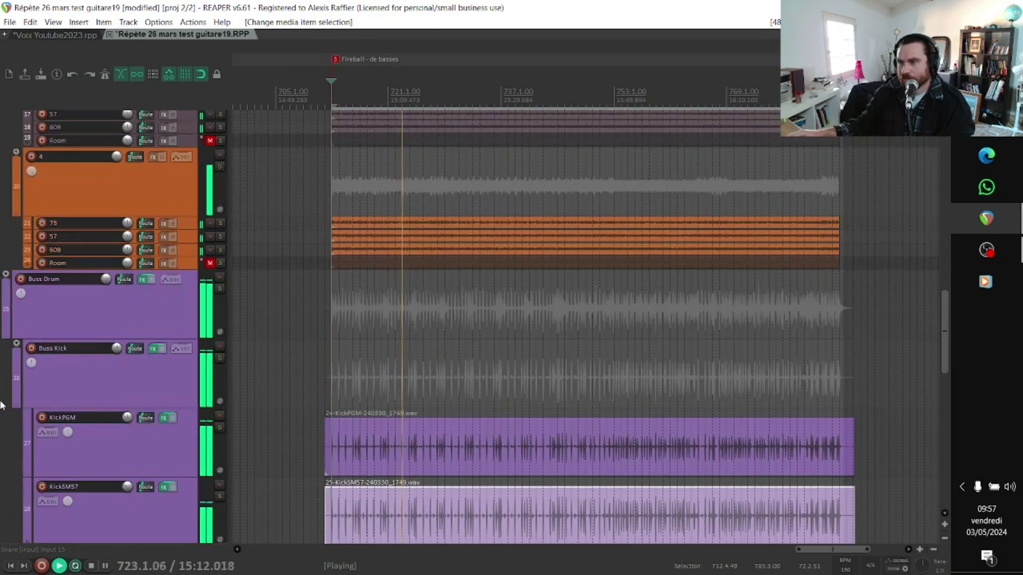
pyautogui.scroll(-6, 1, 406)
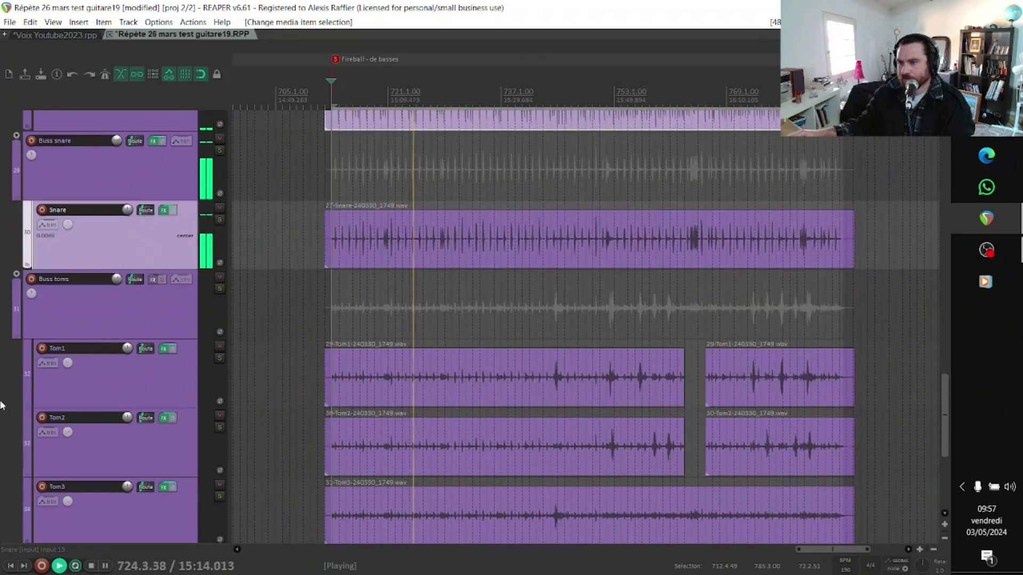
pyautogui.scroll(-2, 2, 406)
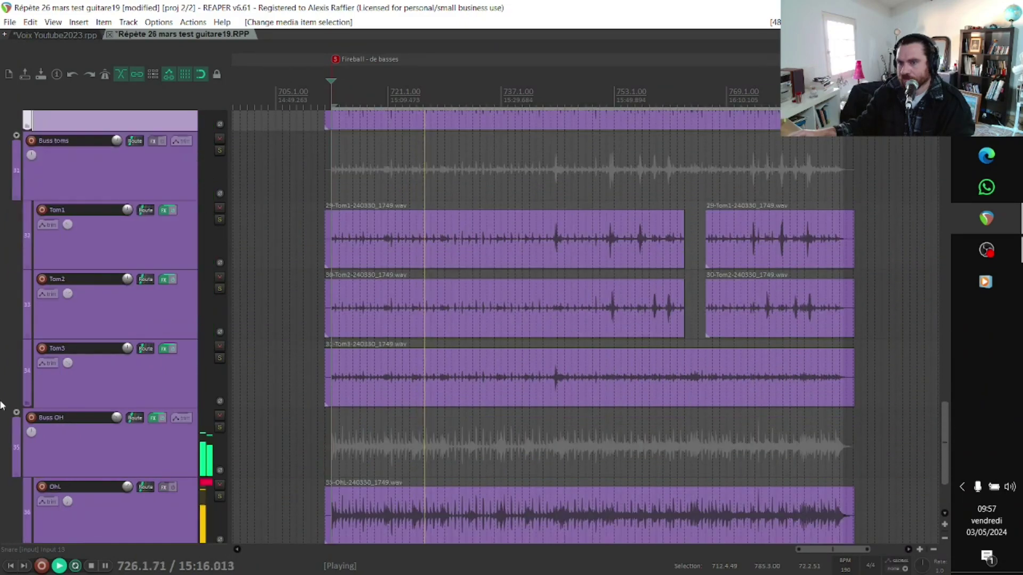
pyautogui.scroll(-2, 2, 406)
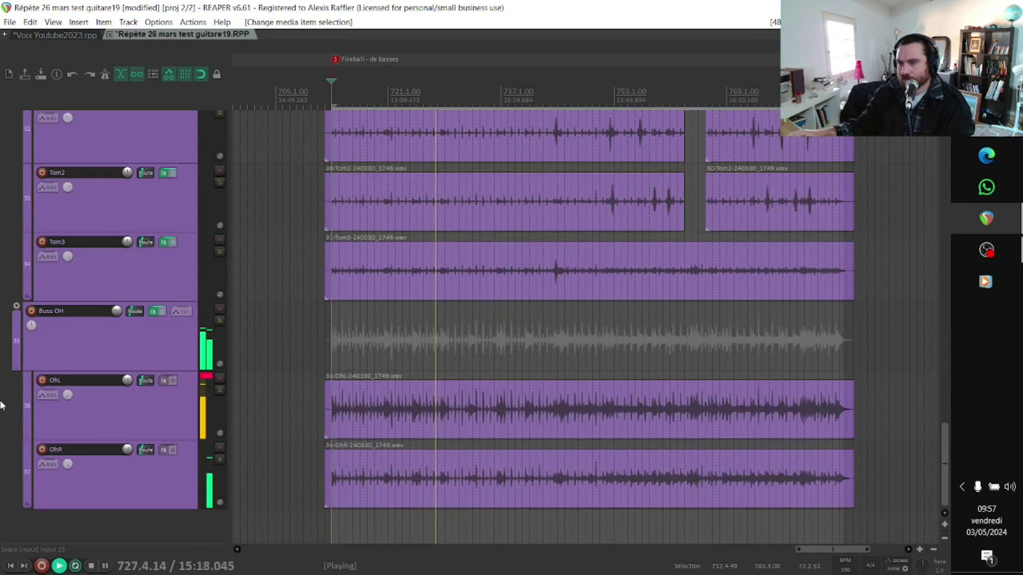
pyautogui.scroll(1, 1, 406)
pyautogui.scroll(-1, 1, 405)
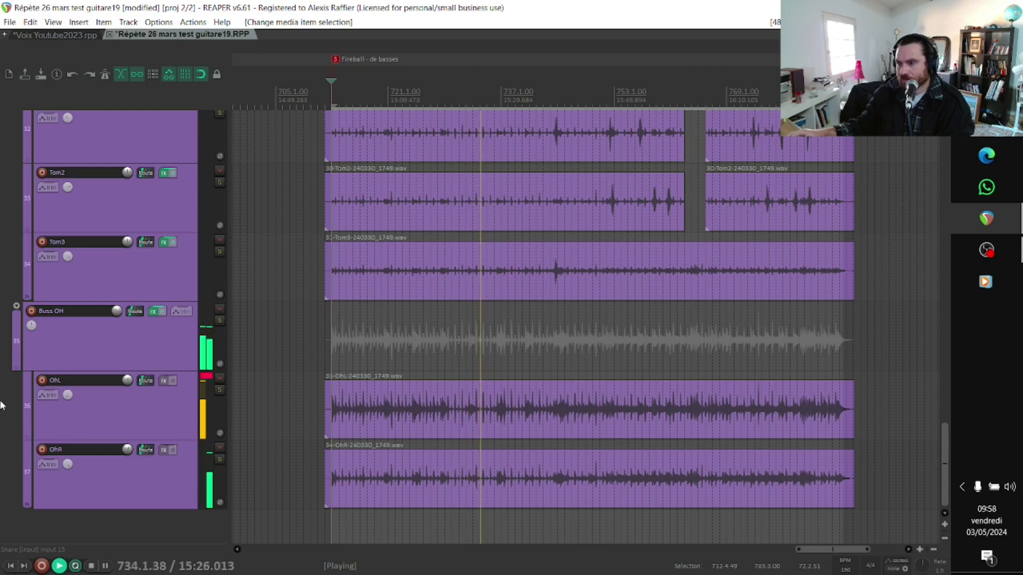
pyautogui.scroll(10, 2, 406)
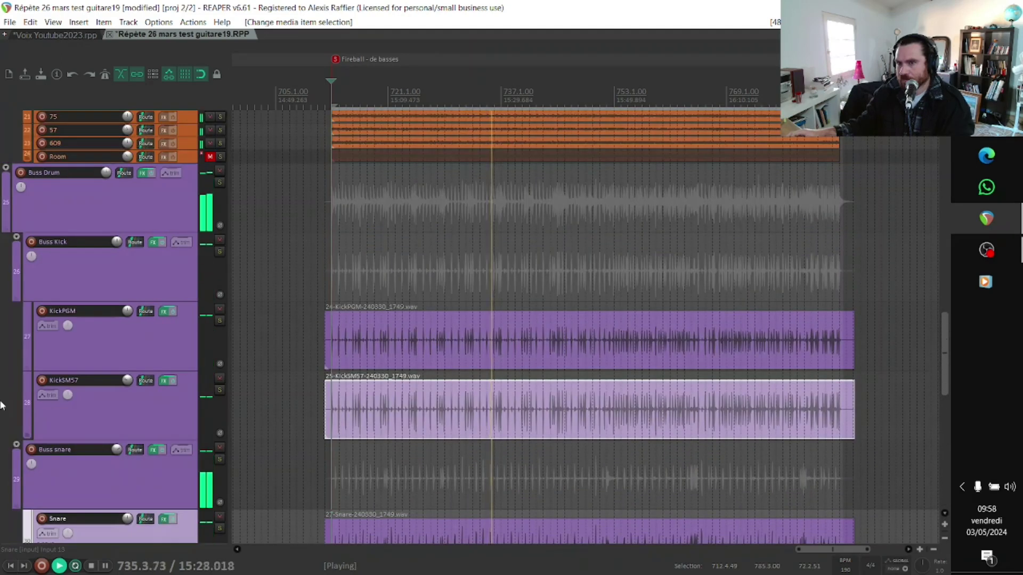
pyautogui.scroll(3, 2, 406)
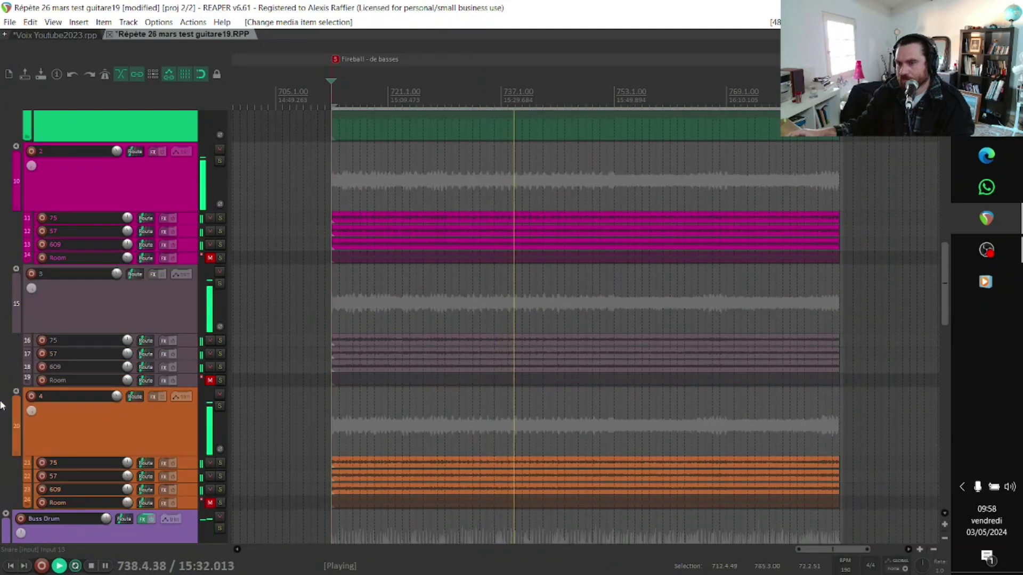
pyautogui.scroll(8, 1, 406)
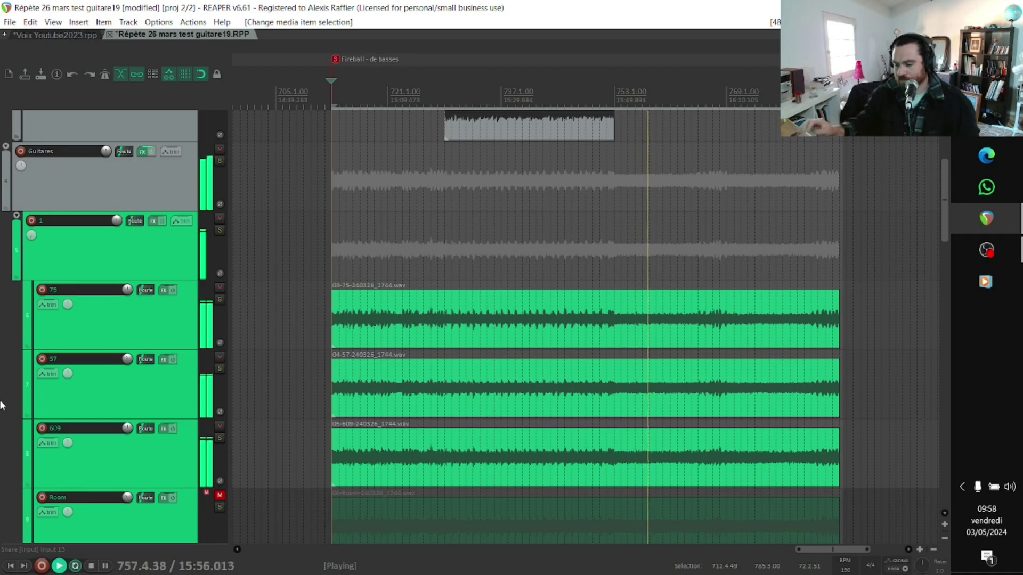
# - Show the mixer and bring the channels from Buss Drum through the overheads into view
pyautogui.hotkey('ctrl', 'm')
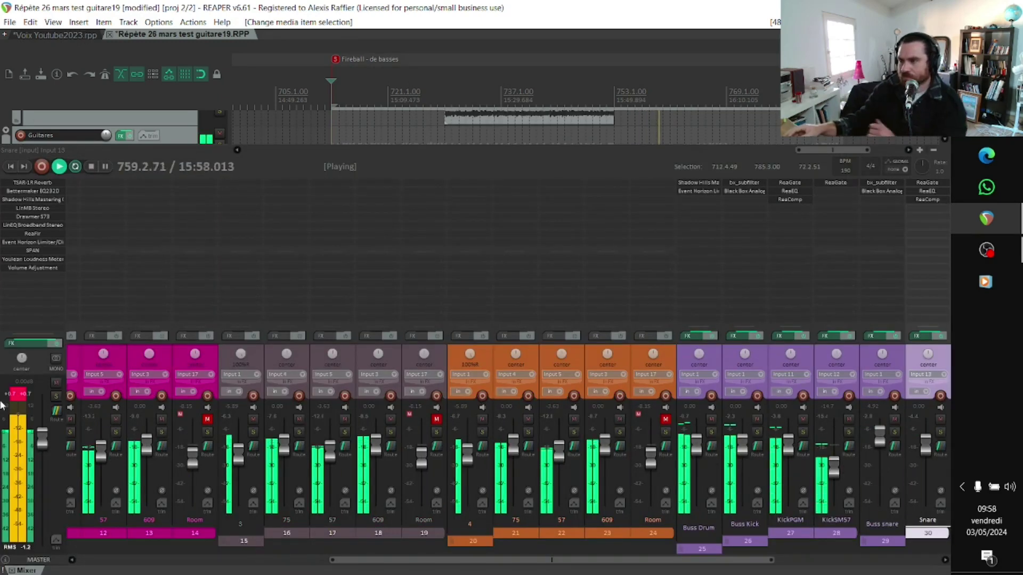
pyautogui.moveTo(415, 561); pyautogui.dragTo(563, 569)
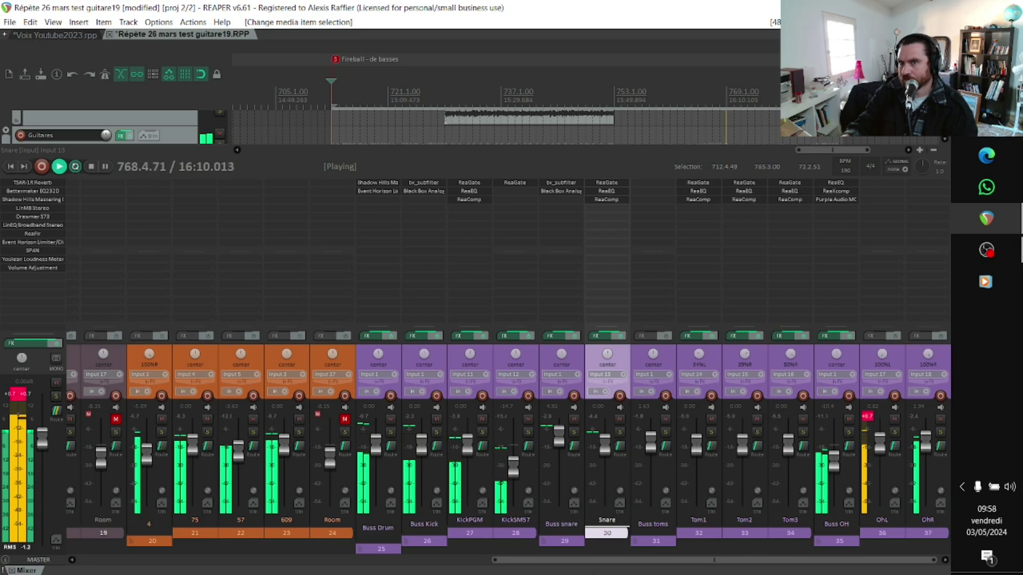
# - Stop playback and check the pan settings of the Tom1, Tom2 and Tom3 channels
pyautogui.press('space')
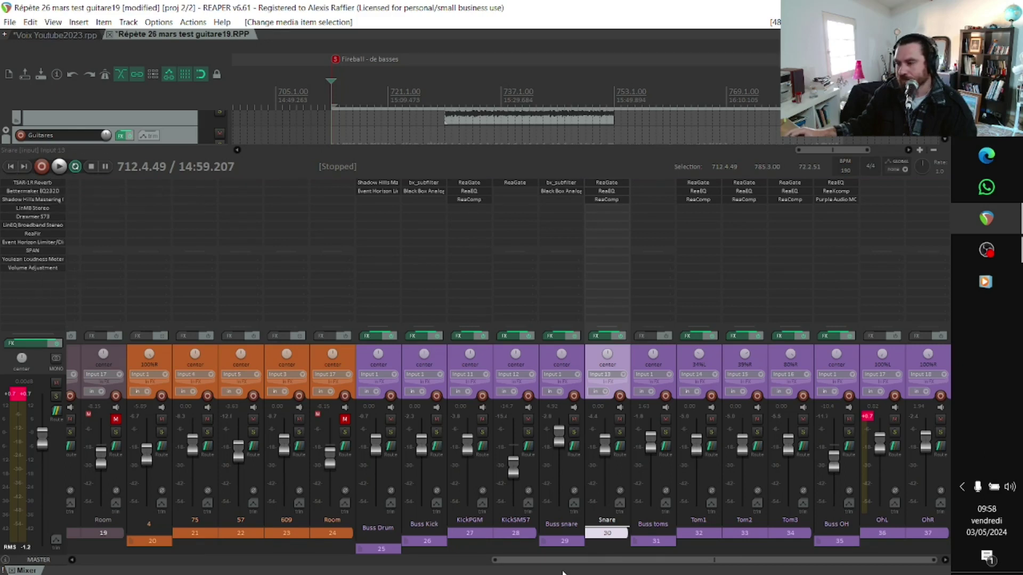
pyautogui.moveTo(556, 565); pyautogui.dragTo(550, 565)
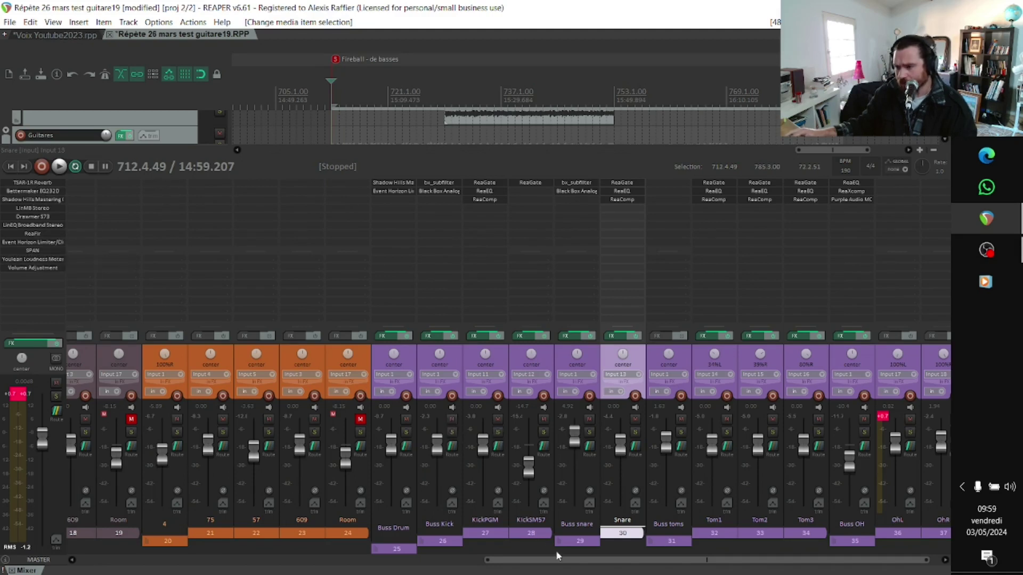
pyautogui.hscroll(1, 554, 560)
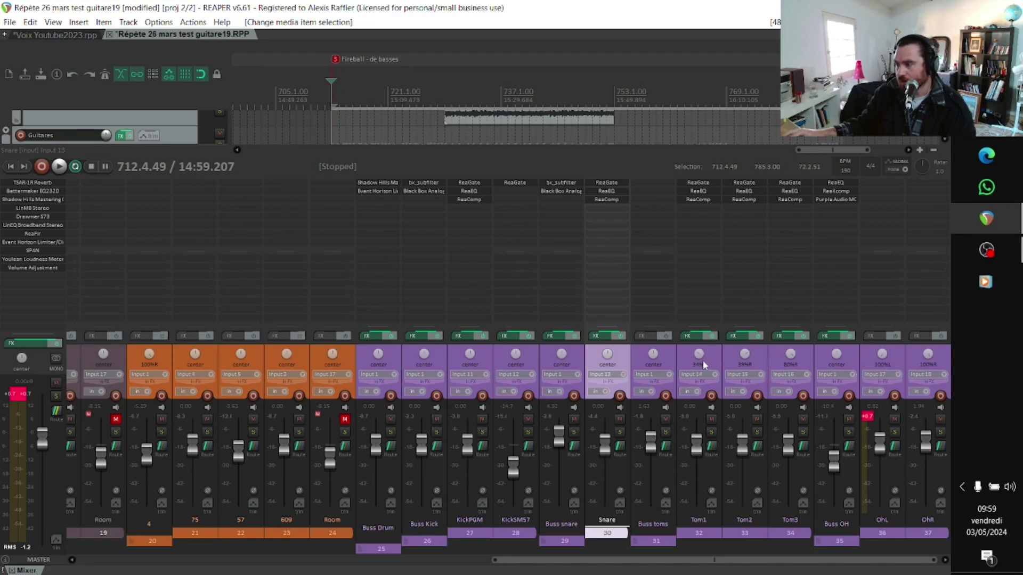
pyautogui.moveTo(700, 363)
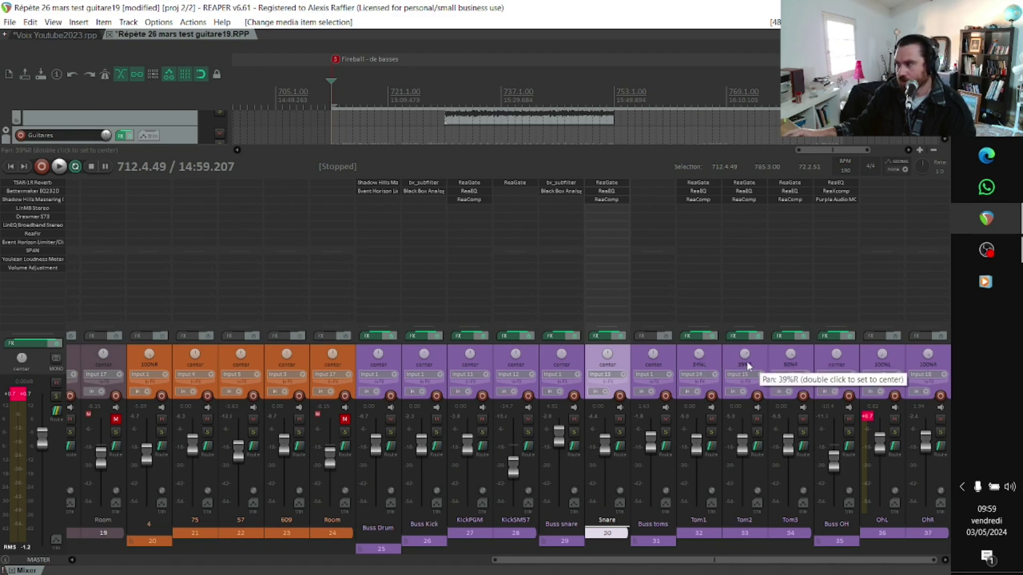
pyautogui.moveTo(792, 368)
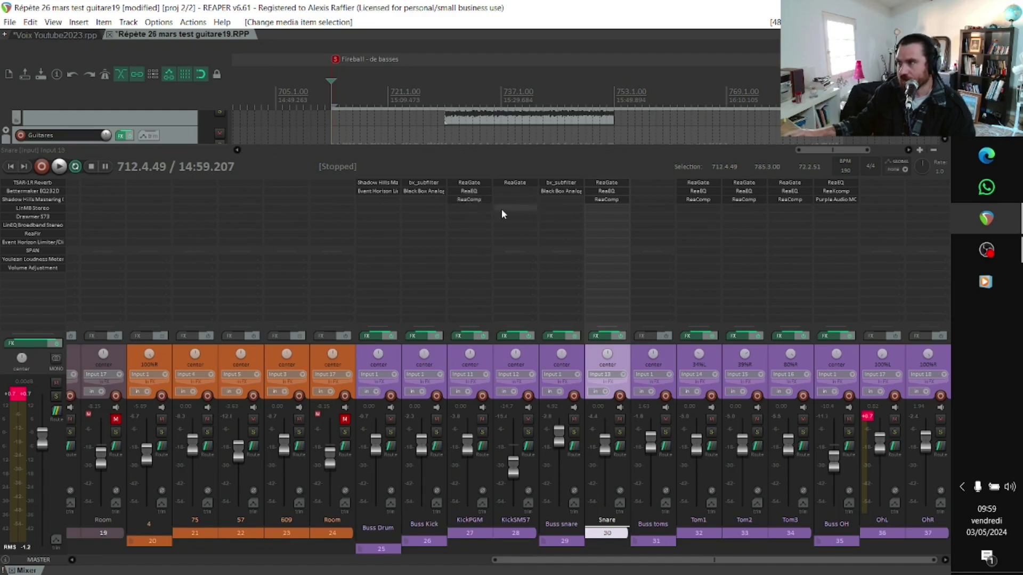
# - Open ReaGate on the KickPGM channel, start playback and solo Buss Kick
pyautogui.click(468, 183)
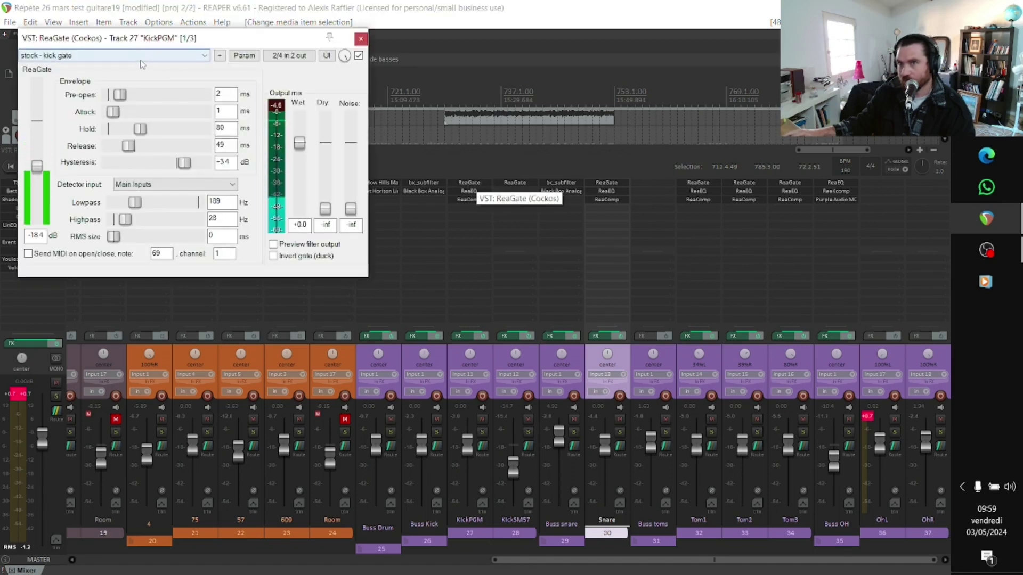
pyautogui.moveTo(144, 49); pyautogui.dragTo(187, 153)
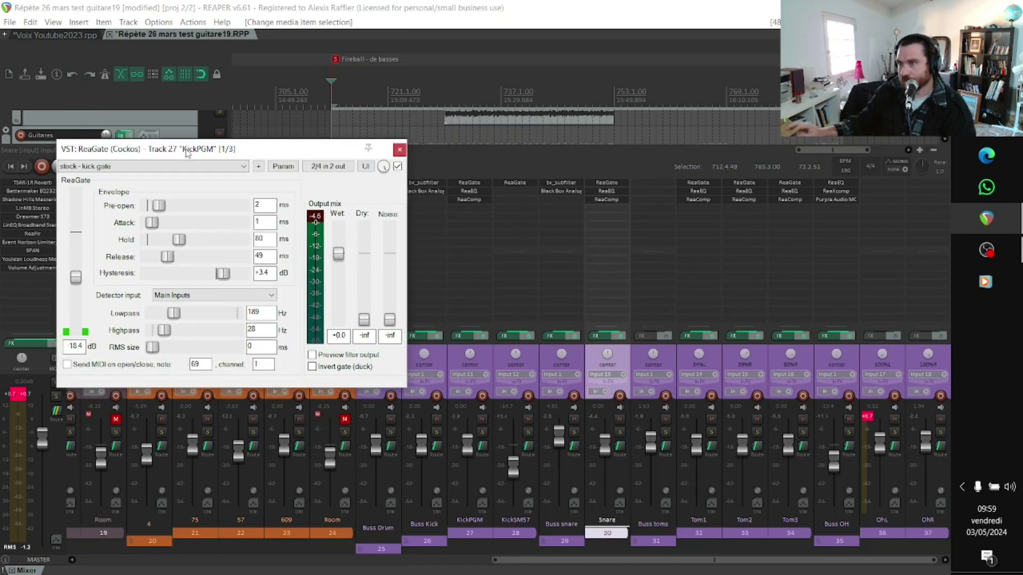
pyautogui.press('space')
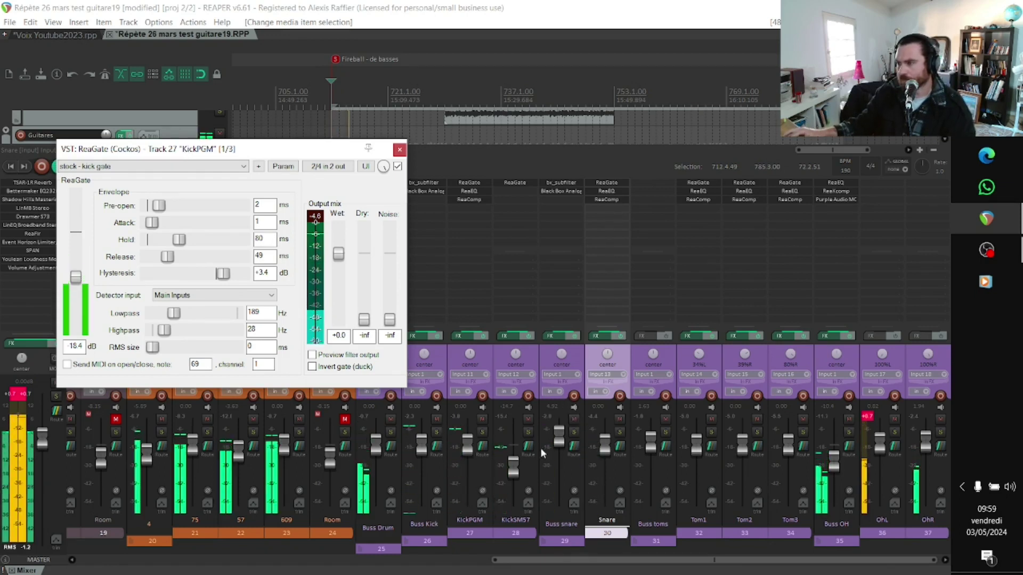
pyautogui.click(436, 432)
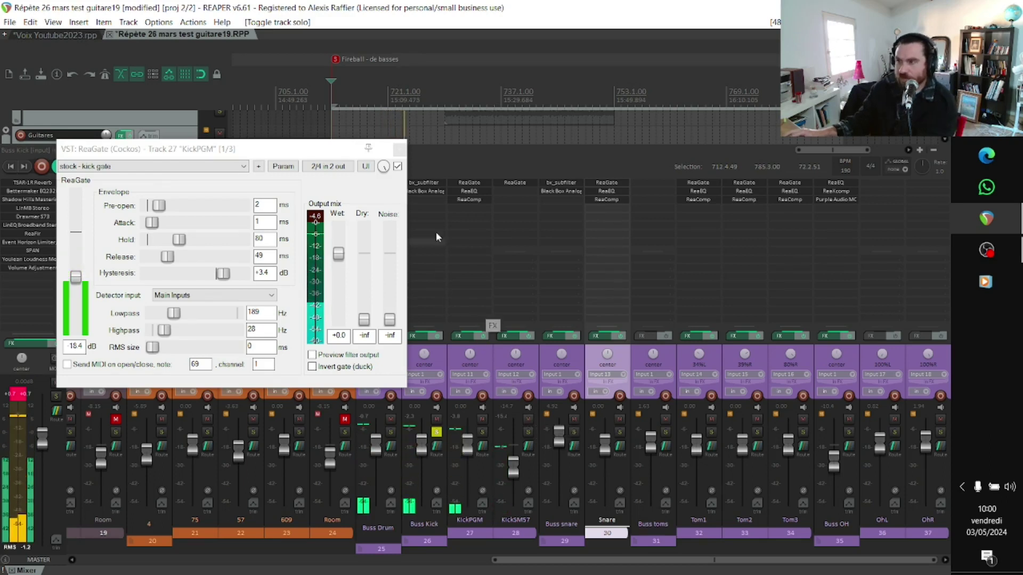
# - Compare KickPGM without and with its ReaGate, bypassing the gate on KickSM57 and muting that channel
pyautogui.keyDown('shift'); pyautogui.click(477, 182); pyautogui.keyUp('shift')
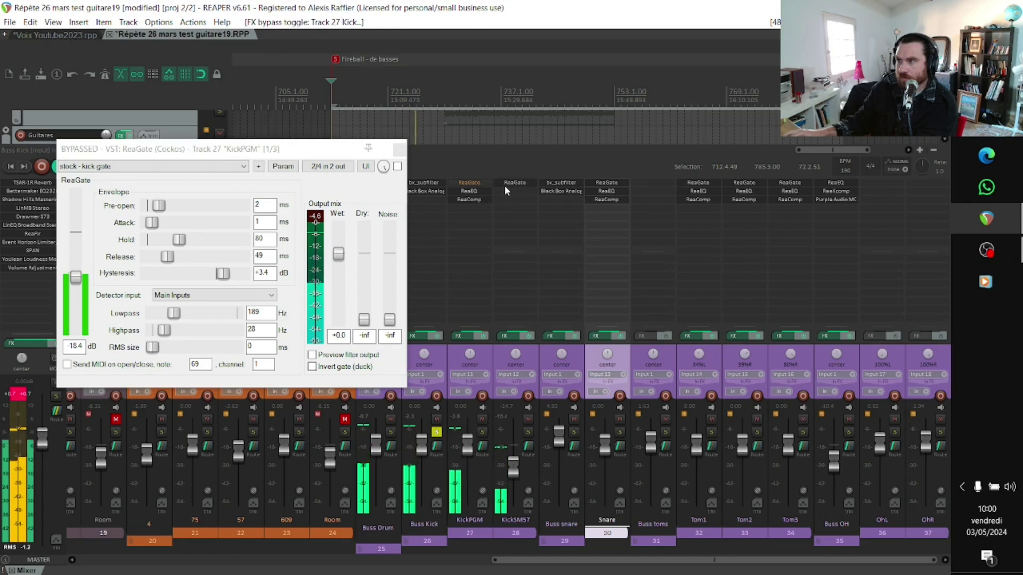
pyautogui.keyDown('shift'); pyautogui.click(504, 184); pyautogui.keyUp('shift')
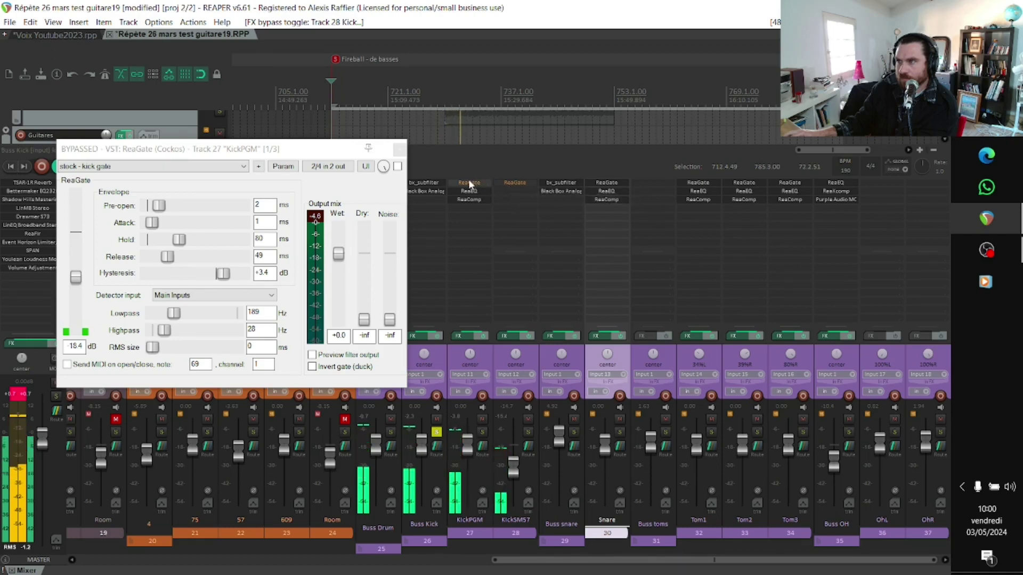
pyautogui.click(529, 420)
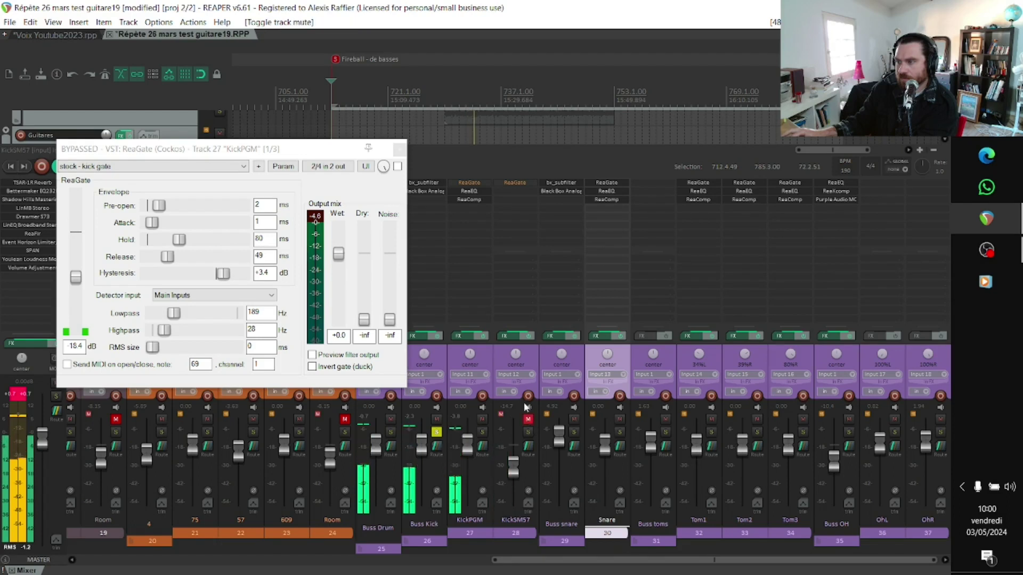
pyautogui.keyDown('shift'); pyautogui.click(468, 185); pyautogui.keyUp('shift')
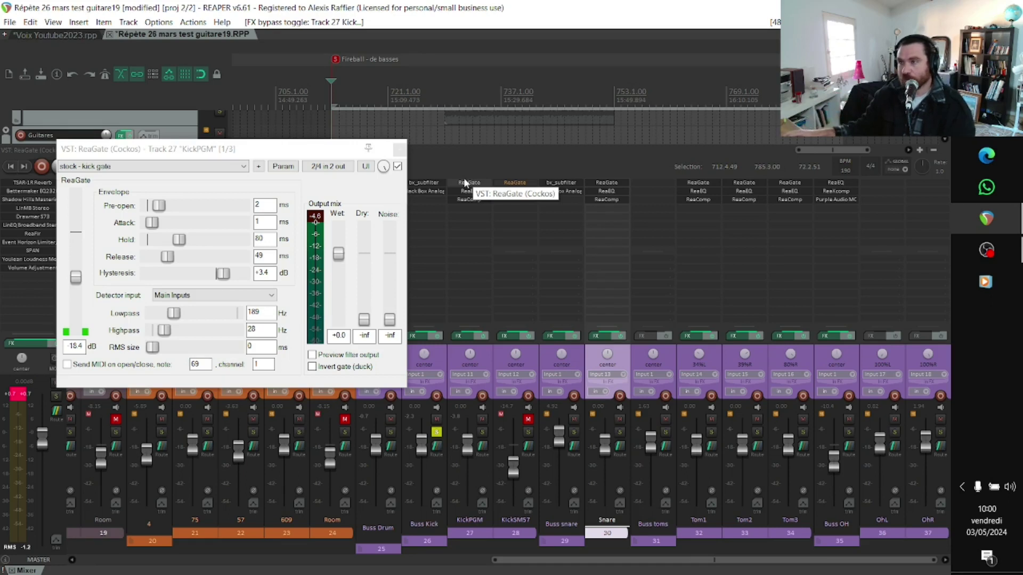
# - Review the KickPGM gate's preset list and threshold, and close the ReaGate window
pyautogui.moveTo(213, 154); pyautogui.dragTo(266, 155)
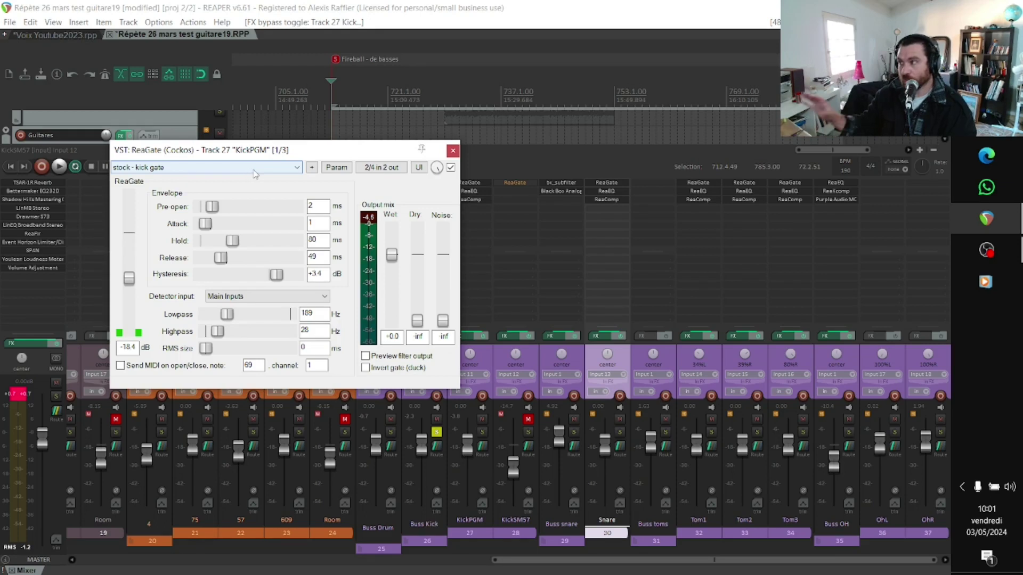
pyautogui.moveTo(284, 152); pyautogui.dragTo(327, 185)
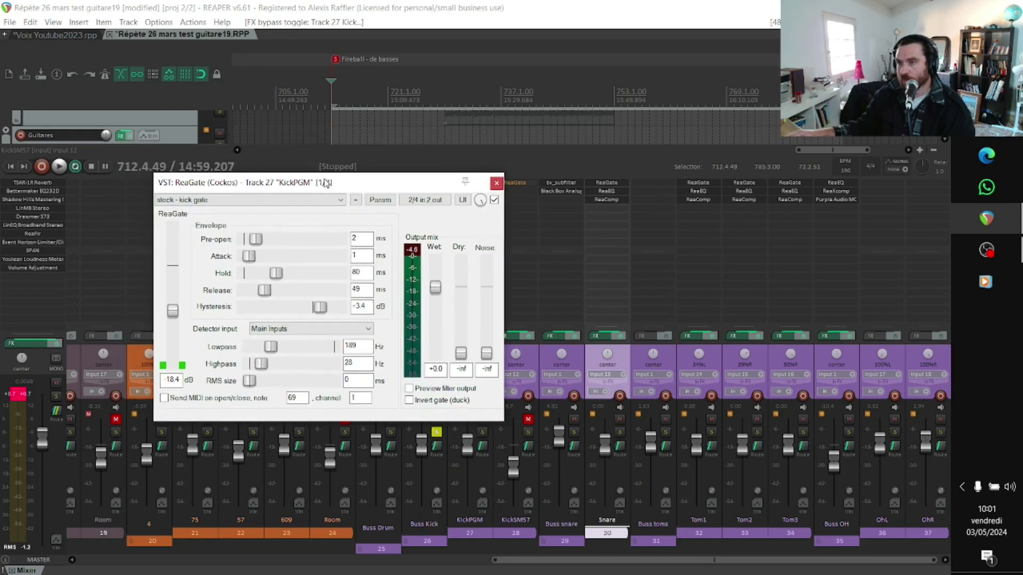
pyautogui.click(298, 200)
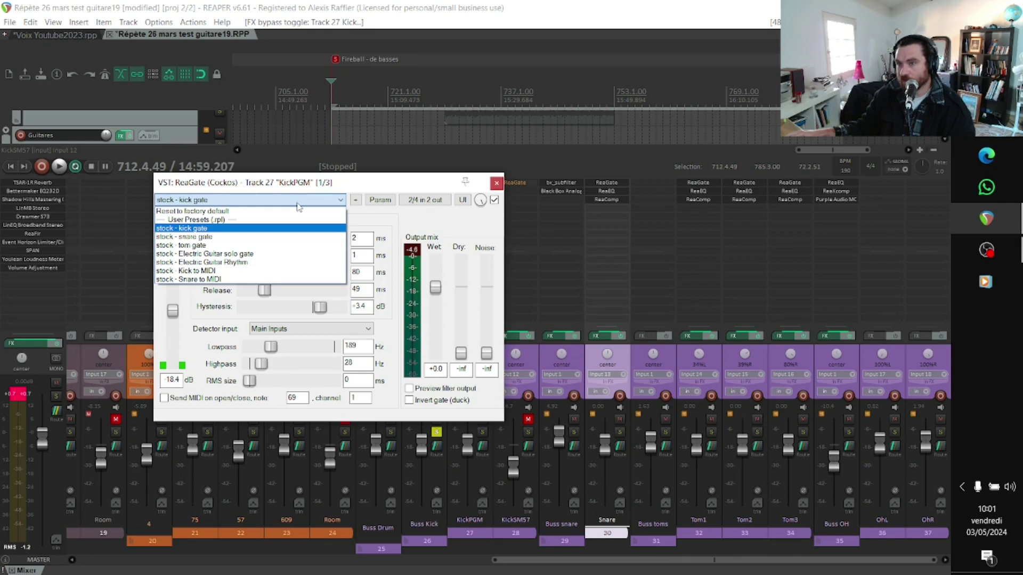
pyautogui.click(297, 204)
pyautogui.click(172, 310)
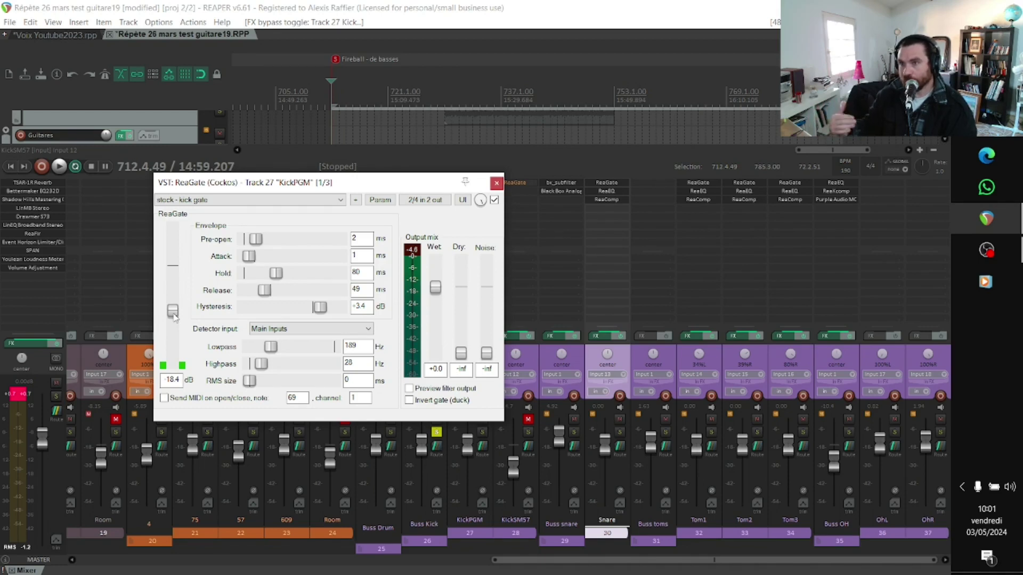
pyautogui.click(495, 182)
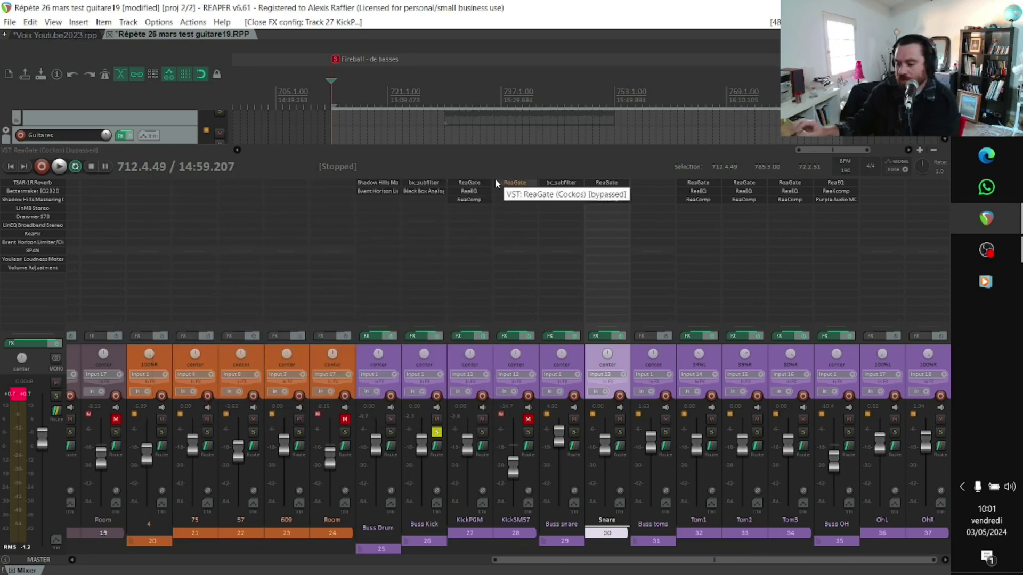
# - Hide the mixer, select the KickPGM take and place the edit cursor on the kick hit at 714.1.00
pyautogui.hotkey('ctrl', 'm')
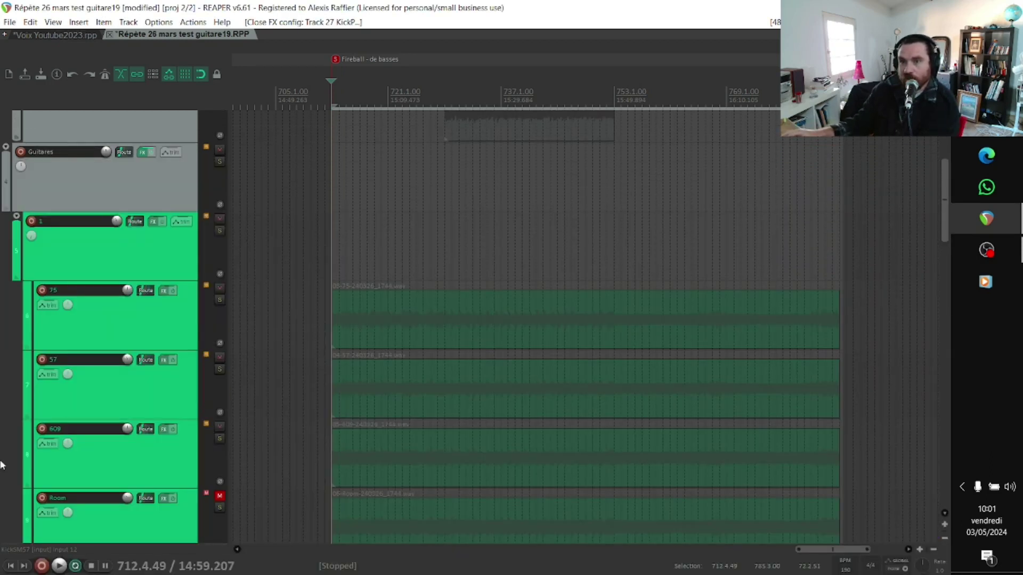
pyautogui.scroll(-5, 2, 469)
pyautogui.scroll(-3, 2, 469)
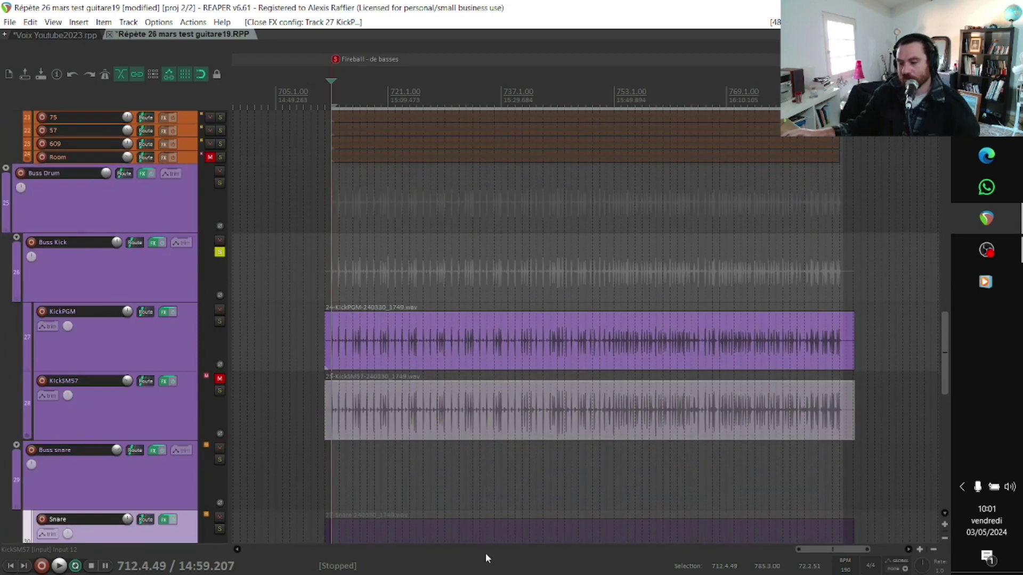
pyautogui.click(351, 358)
pyautogui.scroll(6, 351, 359)
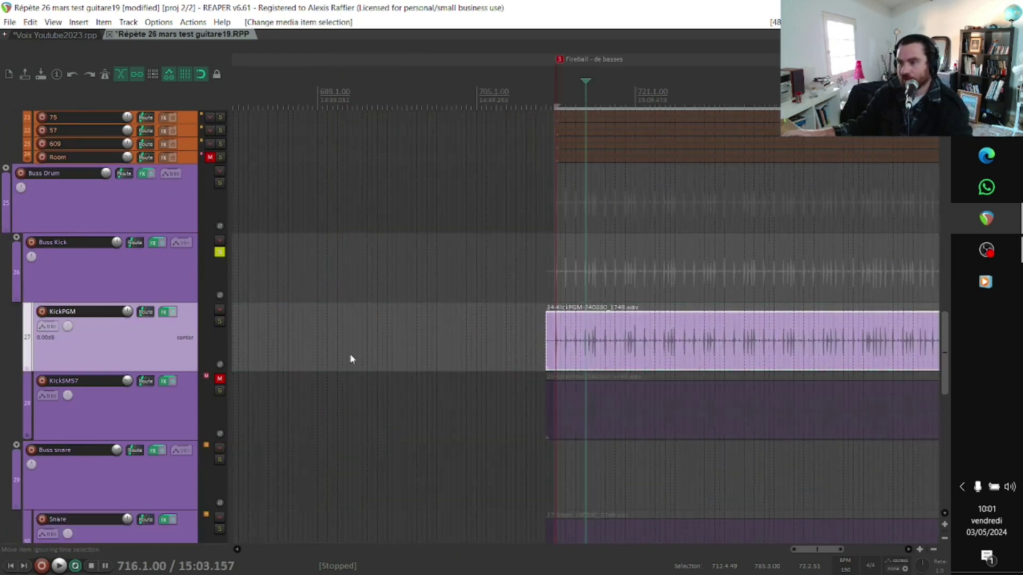
pyautogui.click(433, 345)
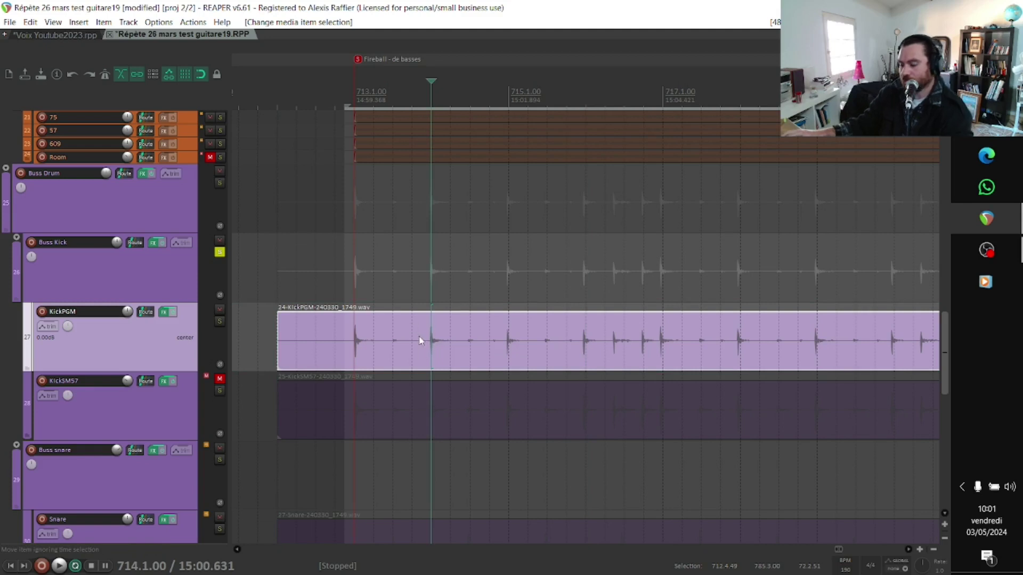
pyautogui.scroll(-3, 43, 406)
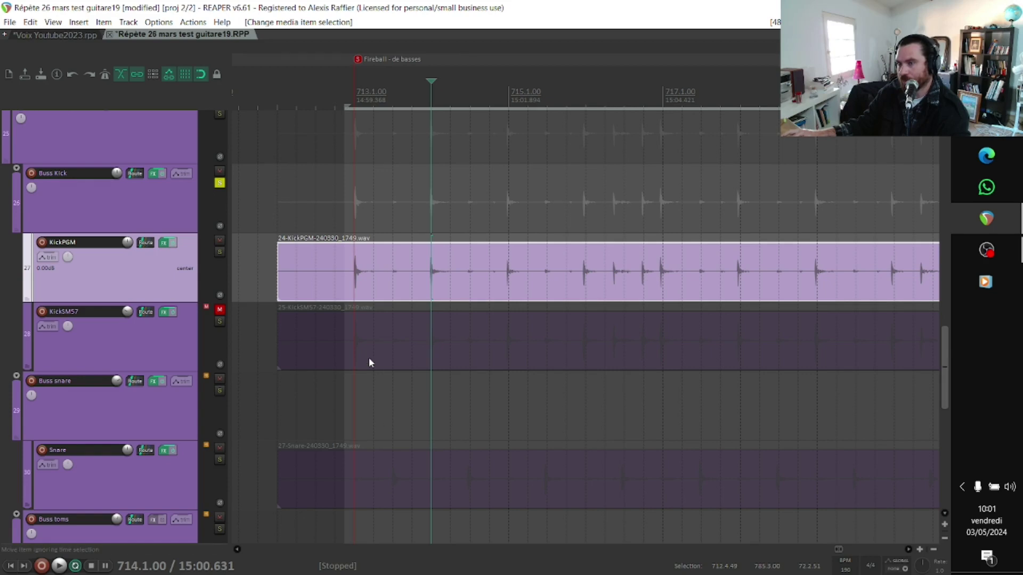
# - Show the mixer, open ReaEQ on KickPGM and enlarge its window until all band controls fit
pyautogui.hotkey('ctrl', 'm')
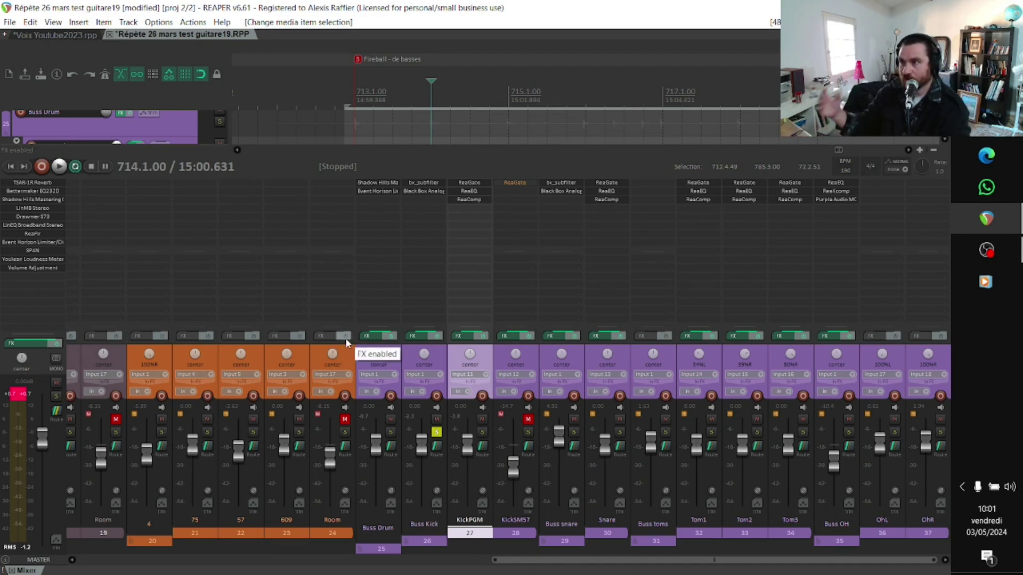
pyautogui.click(469, 191)
pyautogui.moveTo(120, 43); pyautogui.dragTo(241, 112)
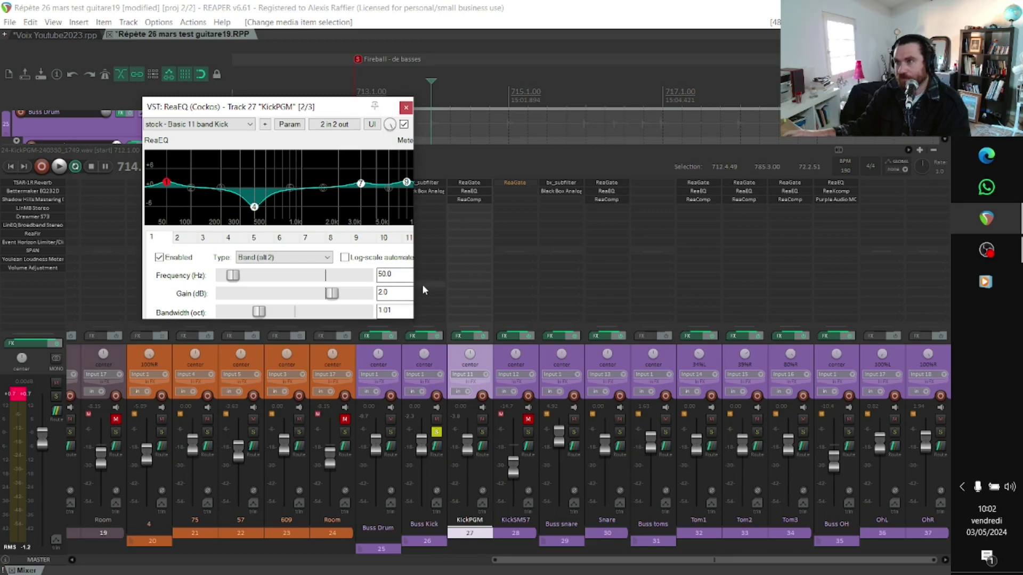
pyautogui.moveTo(416, 285); pyautogui.dragTo(494, 312)
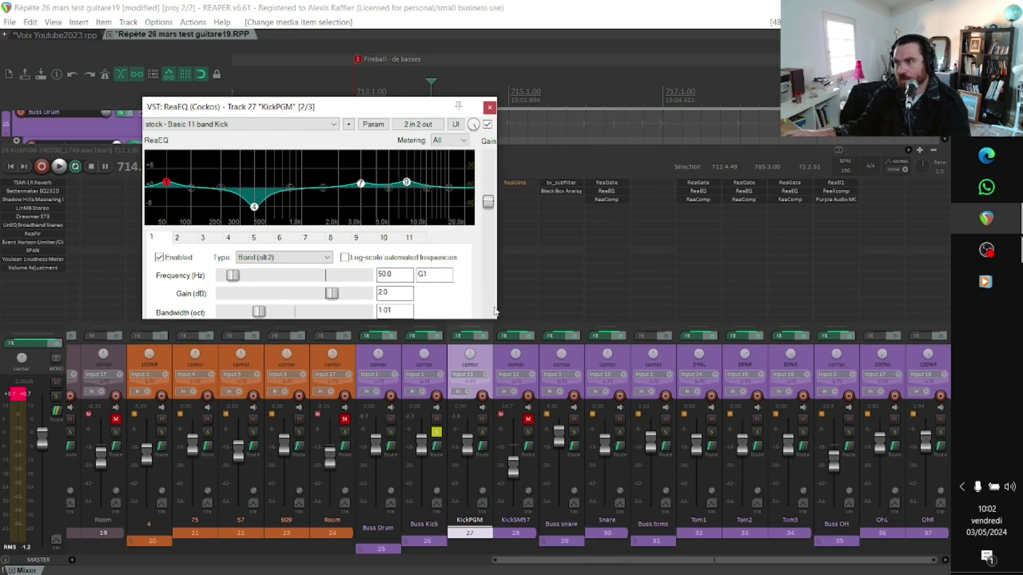
pyautogui.moveTo(479, 321); pyautogui.dragTo(473, 368)
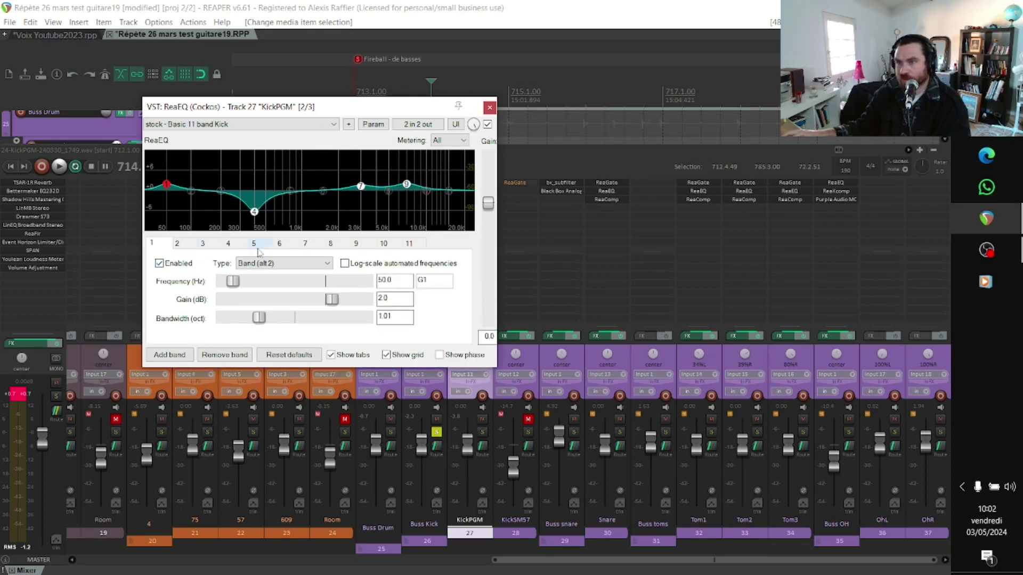
# - Examine the settings of bands 4, 7 and 9 in KickPGM's ReaEQ
pyautogui.click(229, 244)
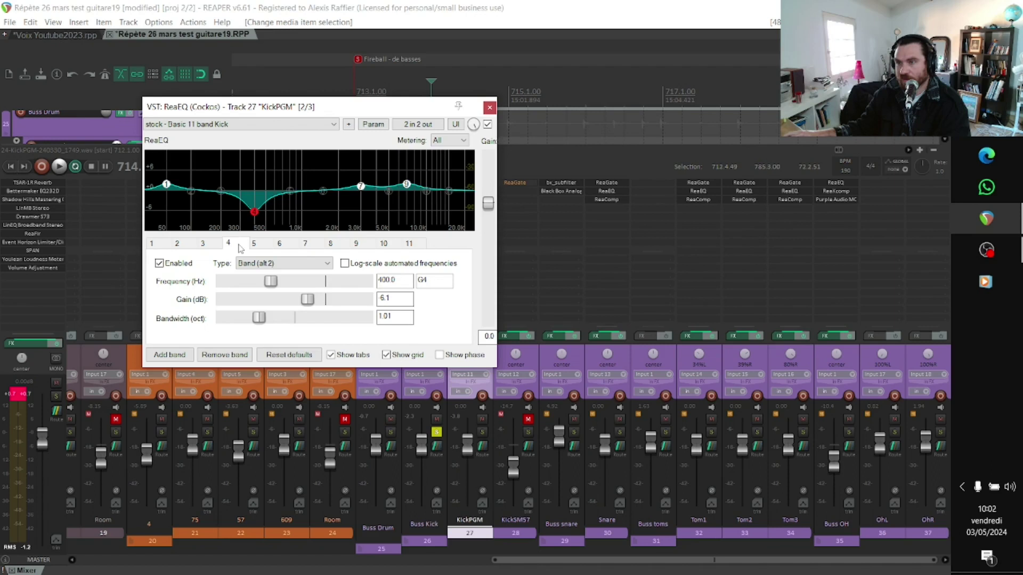
pyautogui.click(306, 243)
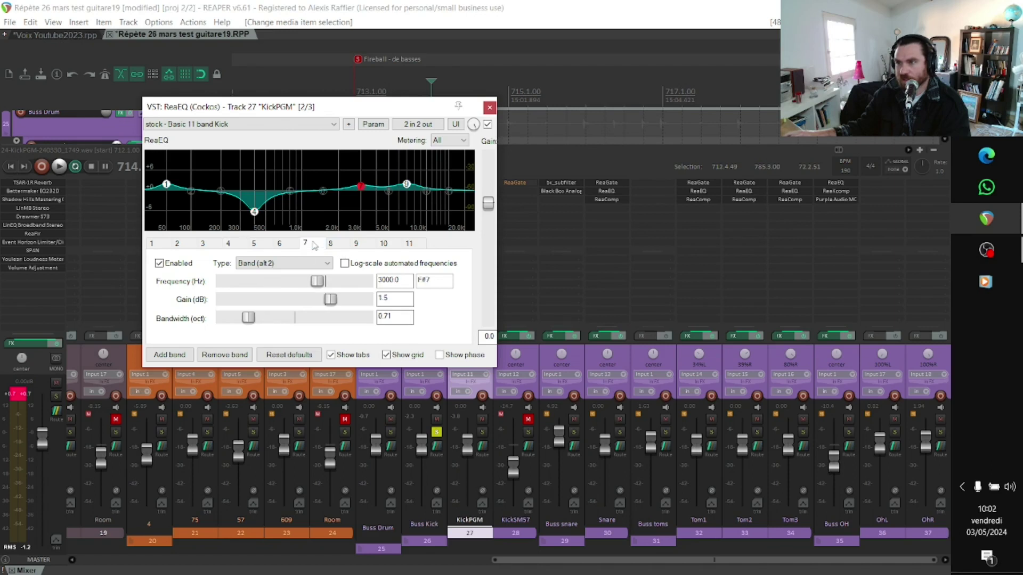
pyautogui.click(357, 244)
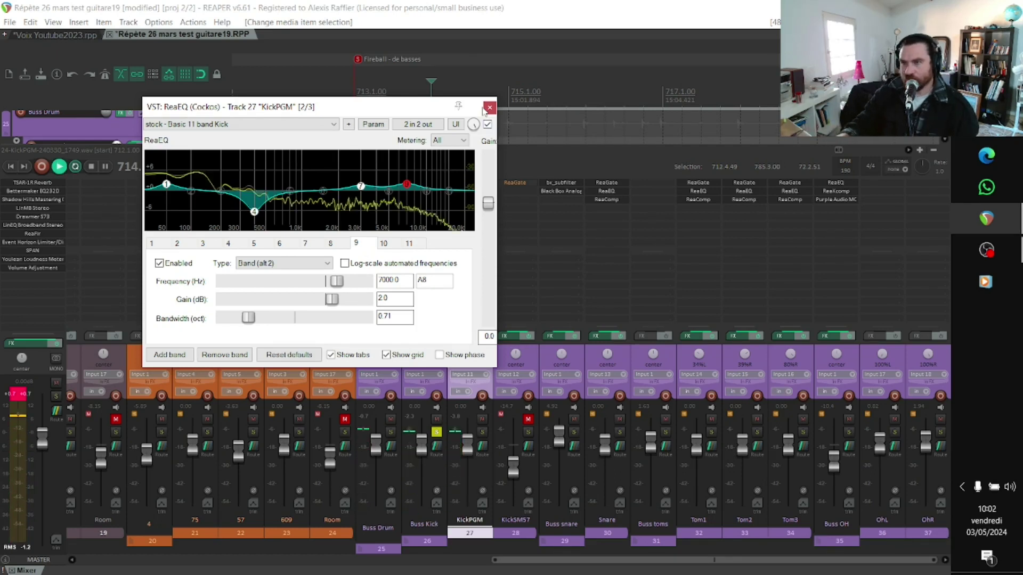
# - Compare the playing kick with KickPGM's ReaEQ bypassed and enabled, stop playback and close the EQ window
pyautogui.click(487, 124)
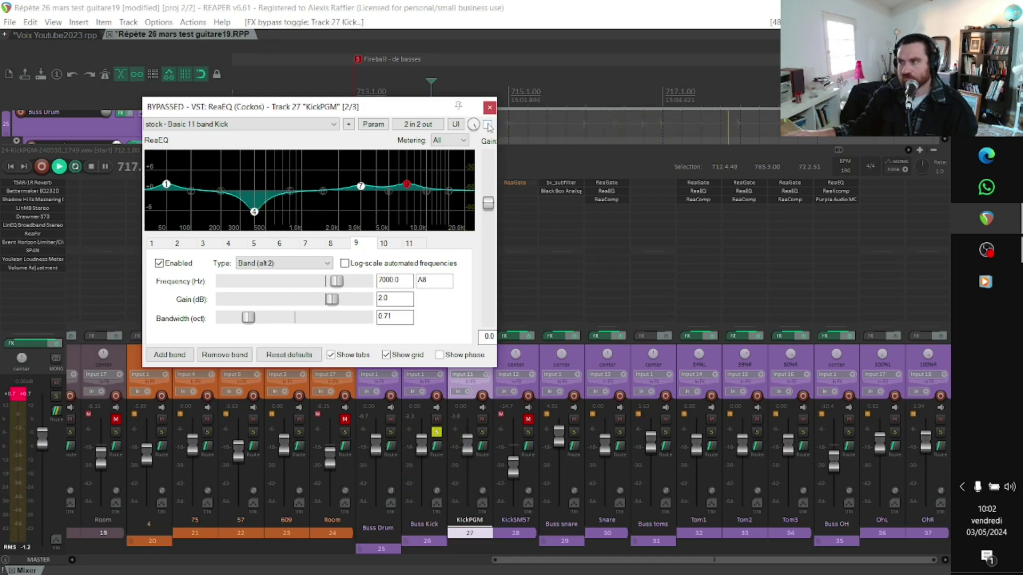
pyautogui.click(488, 124)
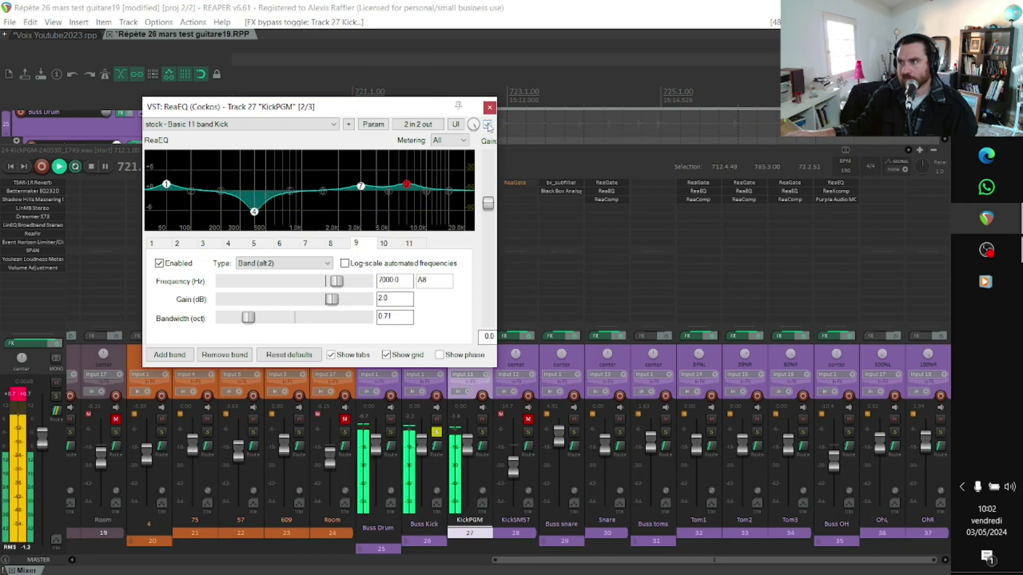
pyautogui.click(487, 124)
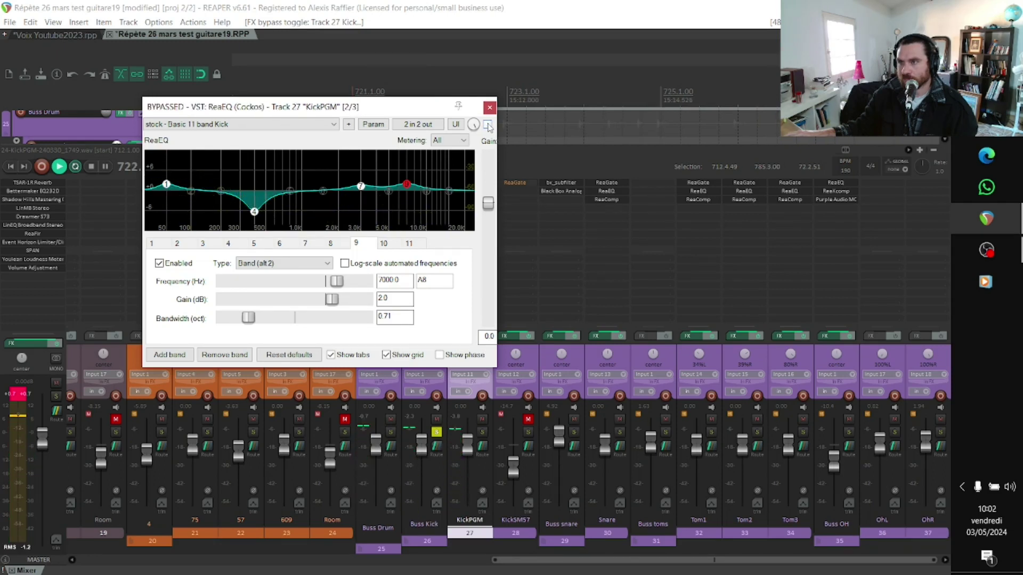
pyautogui.click(488, 124)
pyautogui.press('space')
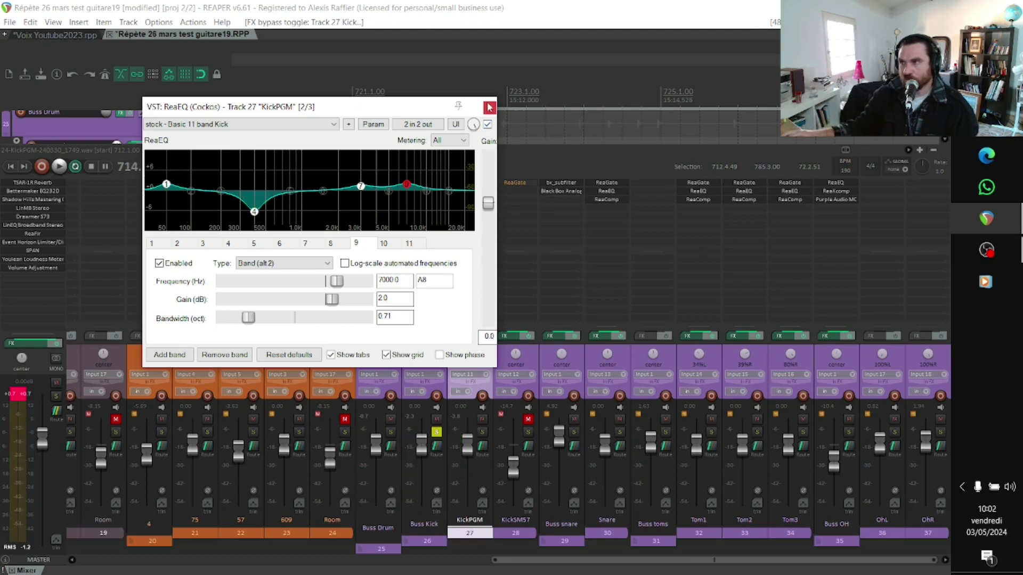
pyautogui.click(489, 109)
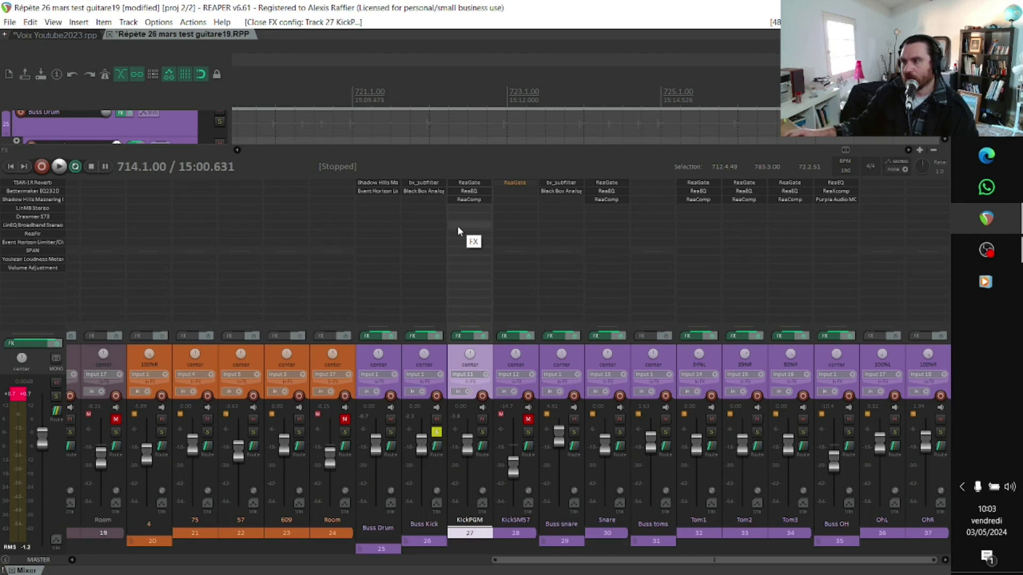
# - Compare the playing kick with KickPGM's ReaComp bypassed and enabled, stop playback, examine the compressor settings and close its window
pyautogui.click(470, 199)
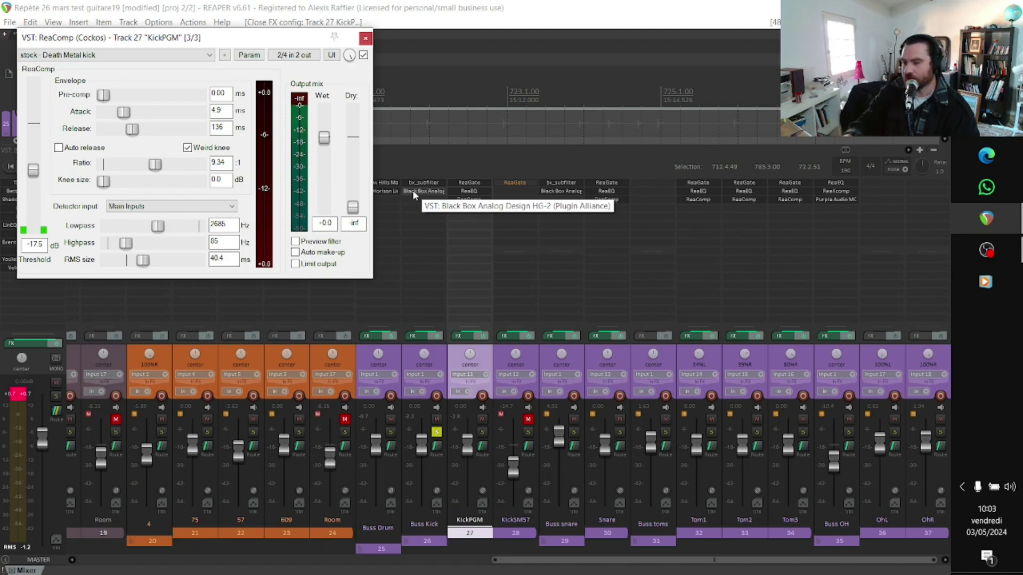
pyautogui.press('space')
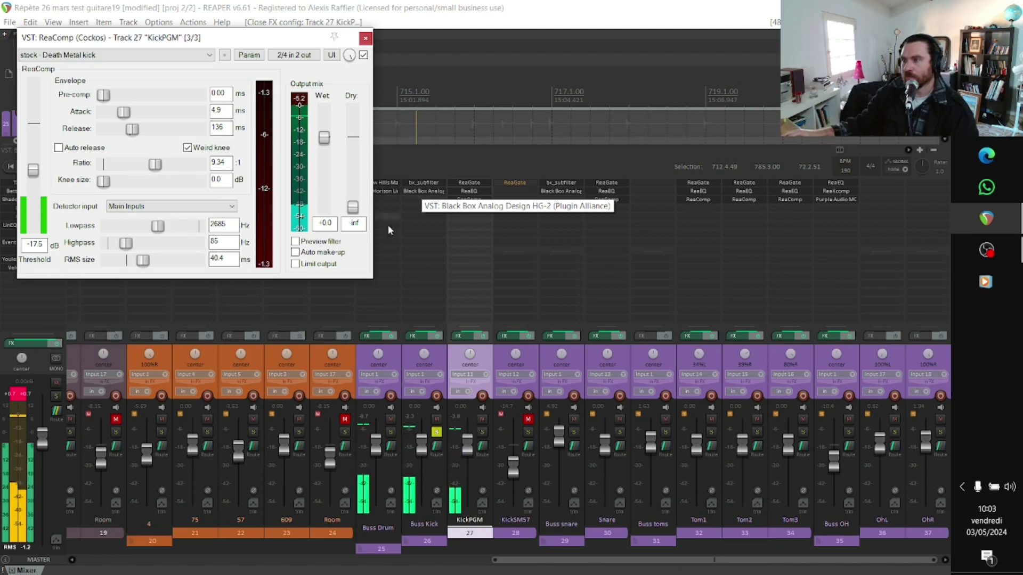
pyautogui.moveTo(129, 45); pyautogui.dragTo(228, 96)
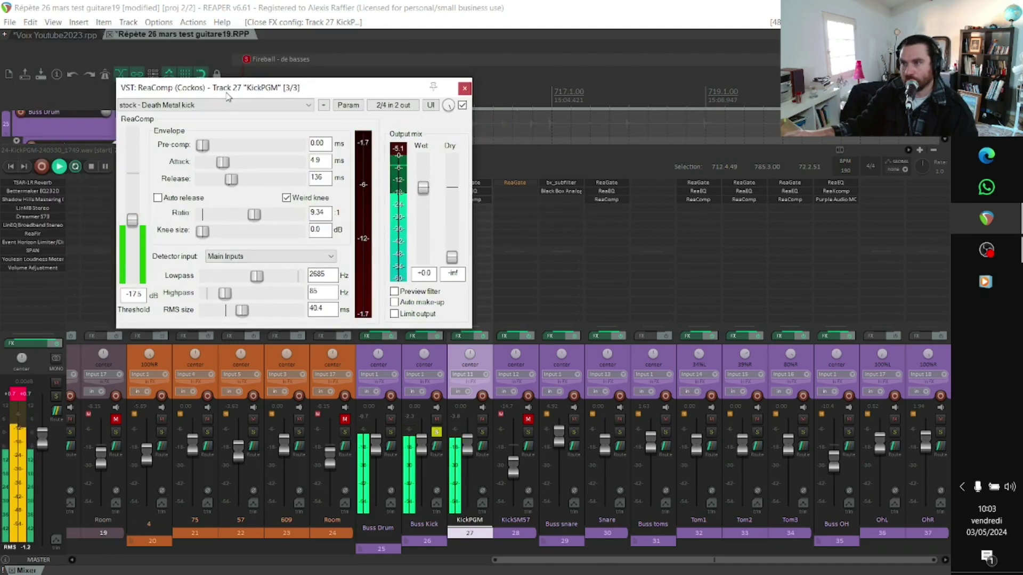
pyautogui.click(463, 106)
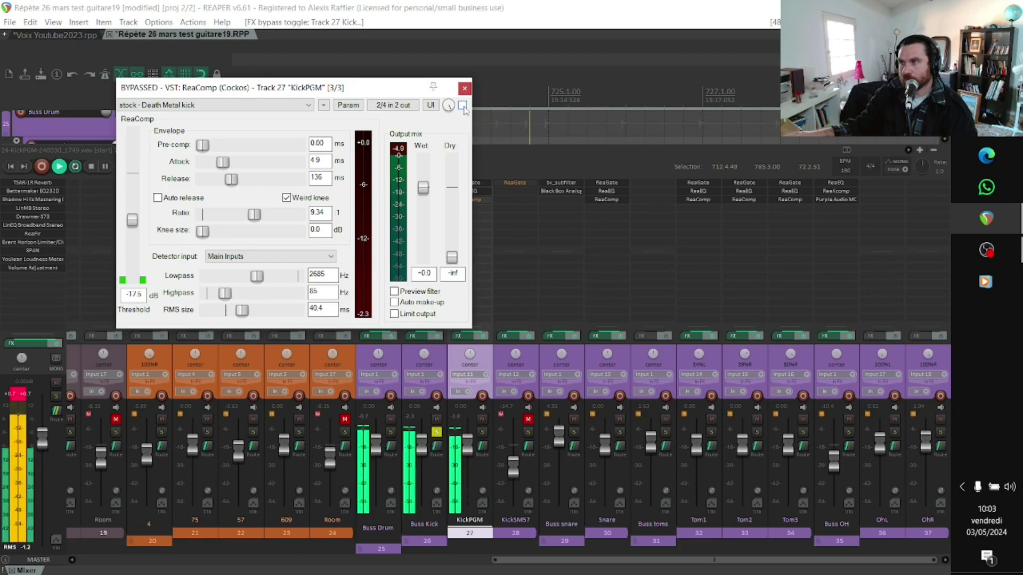
pyautogui.click(463, 106)
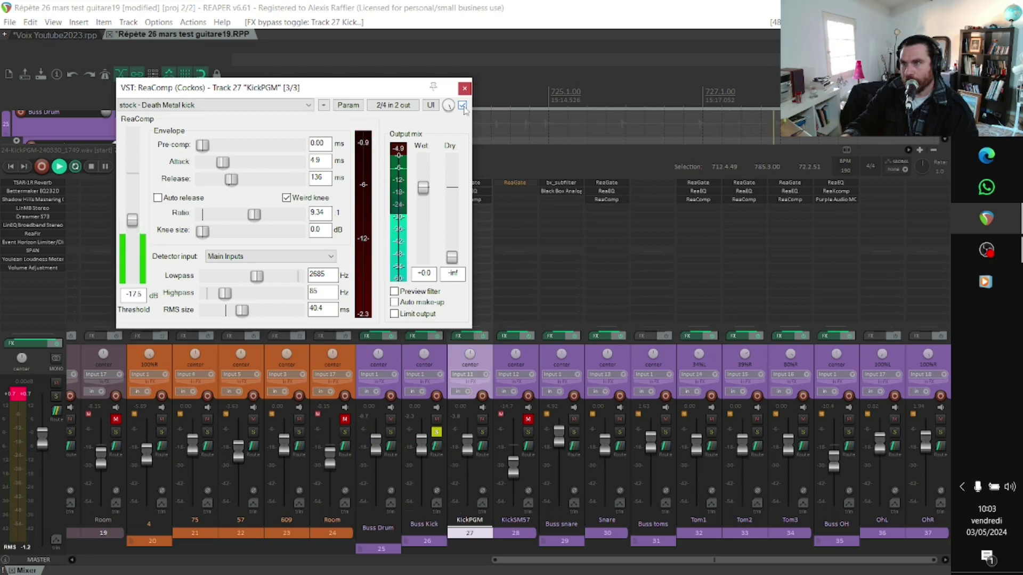
pyautogui.press('space')
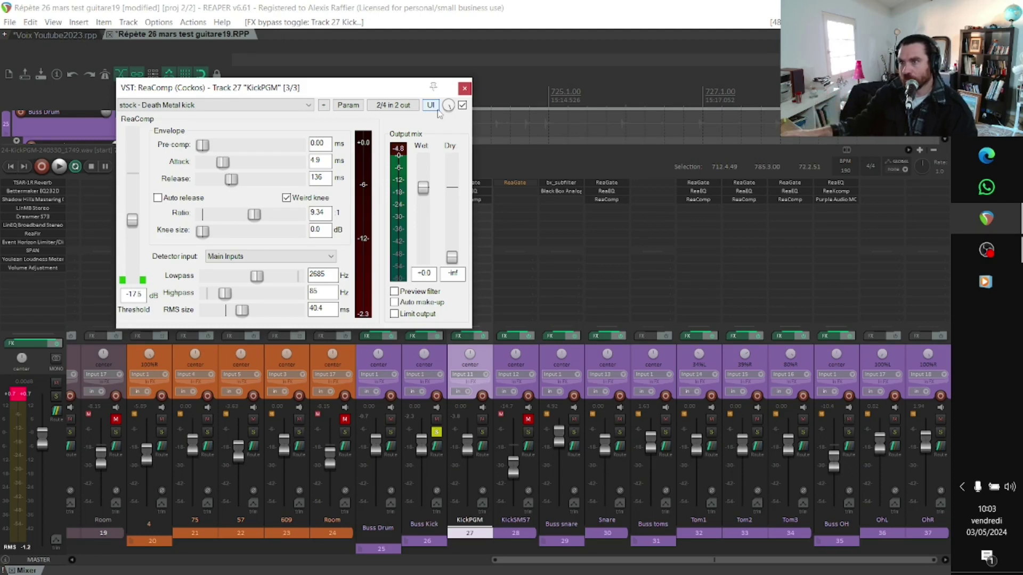
pyautogui.moveTo(358, 93); pyautogui.dragTo(471, 220)
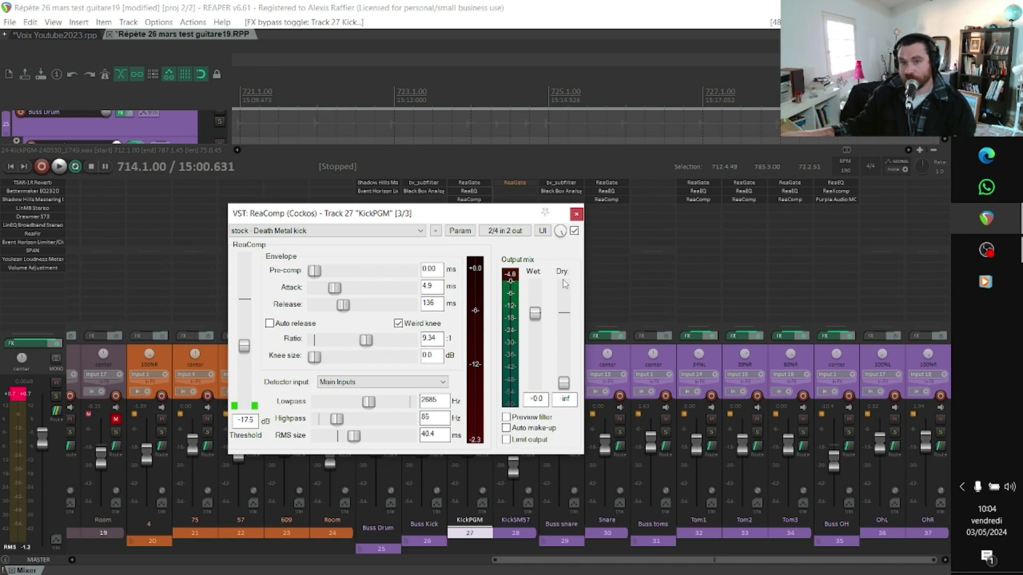
pyautogui.click(575, 214)
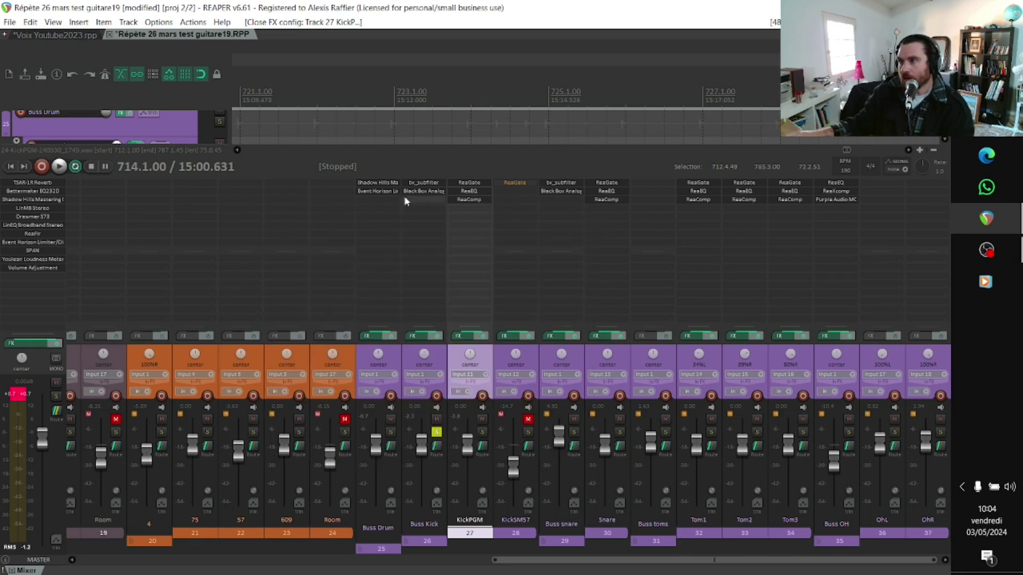
# - Compare the playing kick with Buss Kick's bx_subfilter bypassed and enabled, stop playback and close the plugin window
pyautogui.click(418, 184)
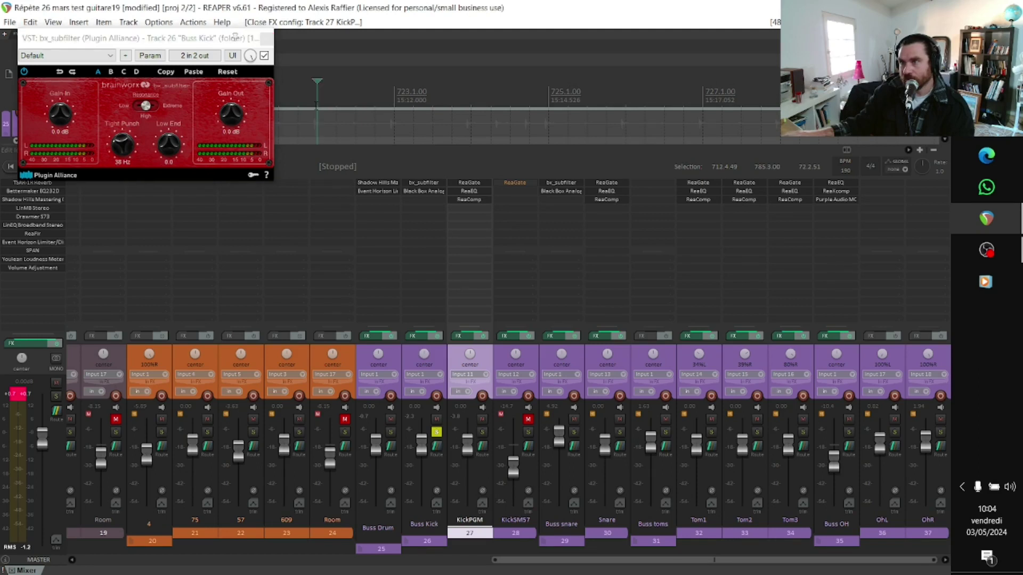
pyautogui.press('space')
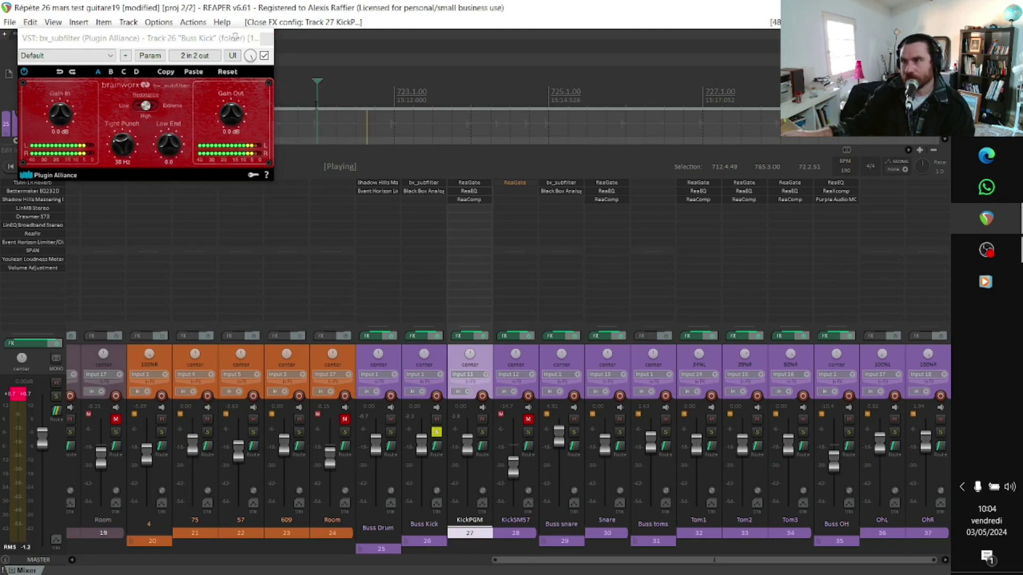
pyautogui.click(264, 56)
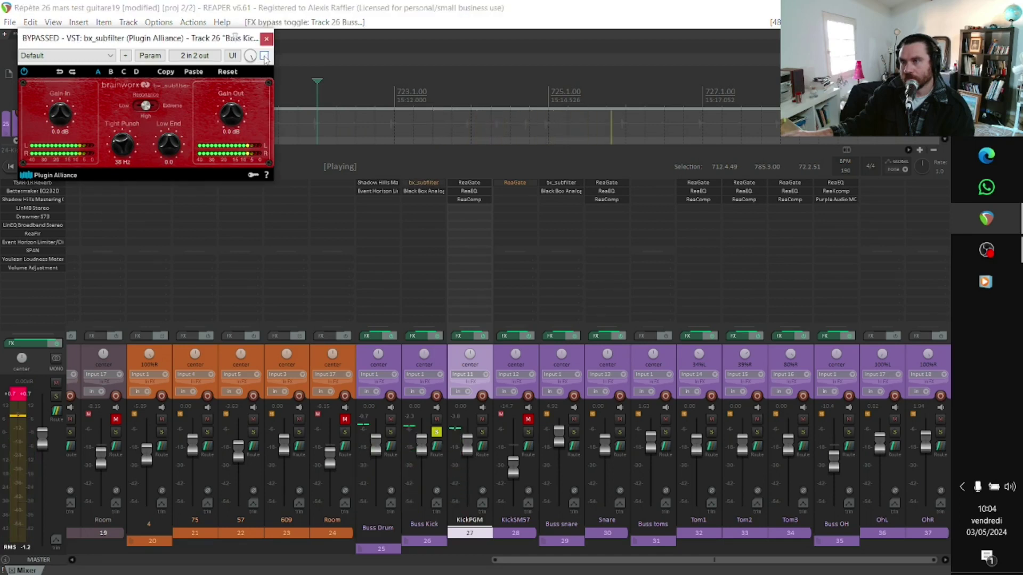
pyautogui.click(264, 57)
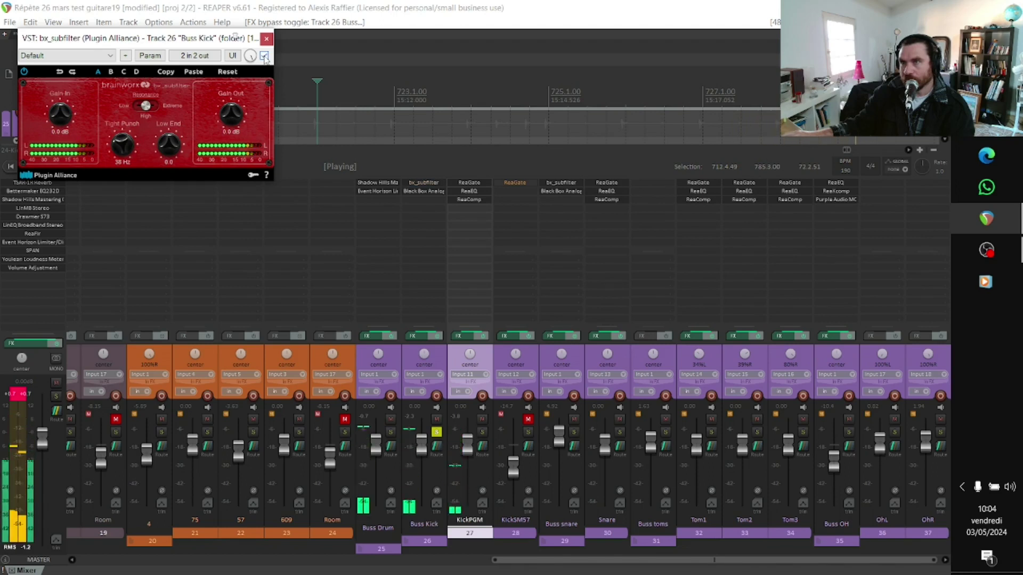
pyautogui.press('space')
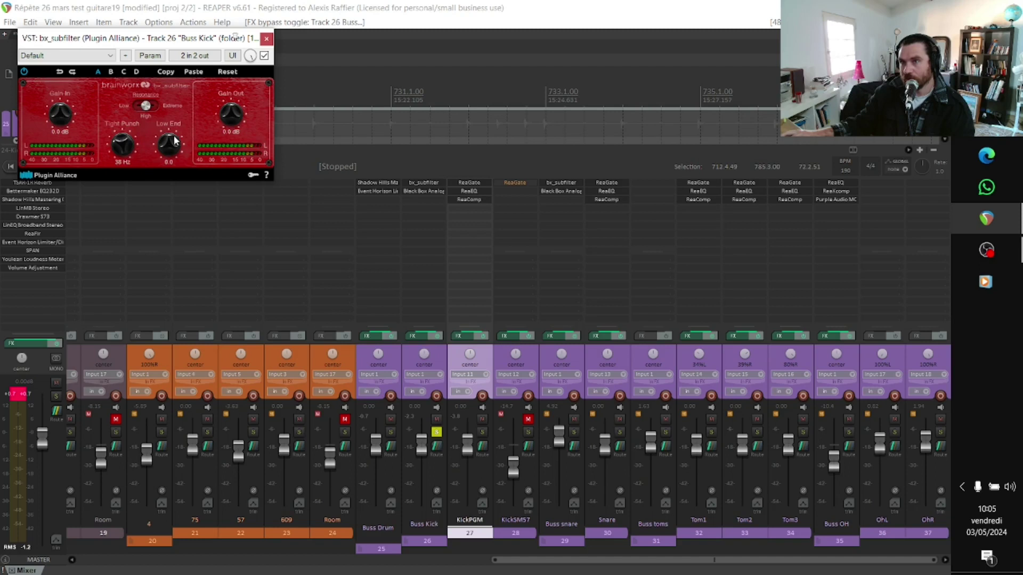
pyautogui.click(268, 39)
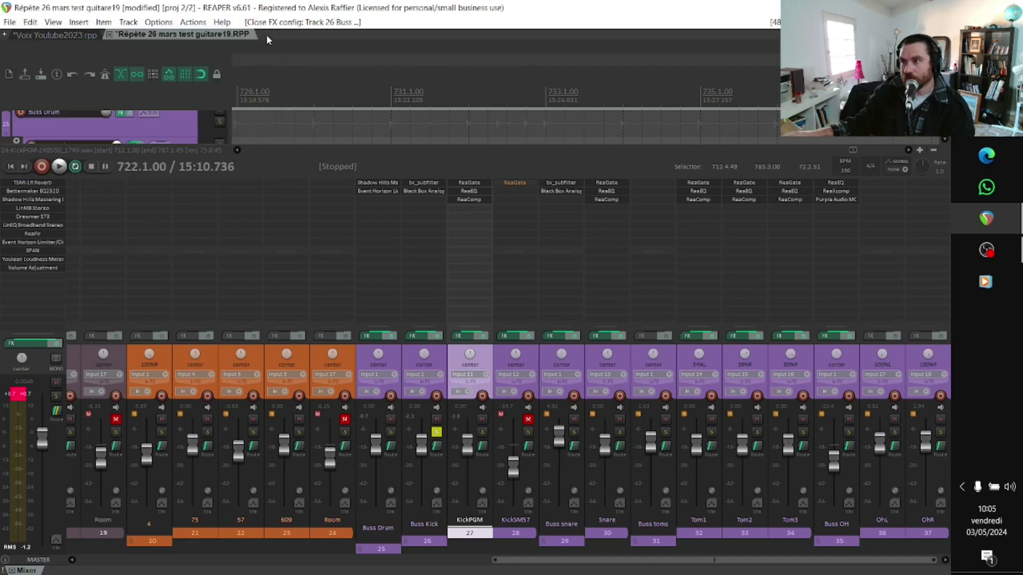
# - Compare the playing kick with Buss Kick's Black Box Analog Design HG-2 repeatedly bypassed and enabled, close the plugin and stop playback
pyautogui.click(415, 194)
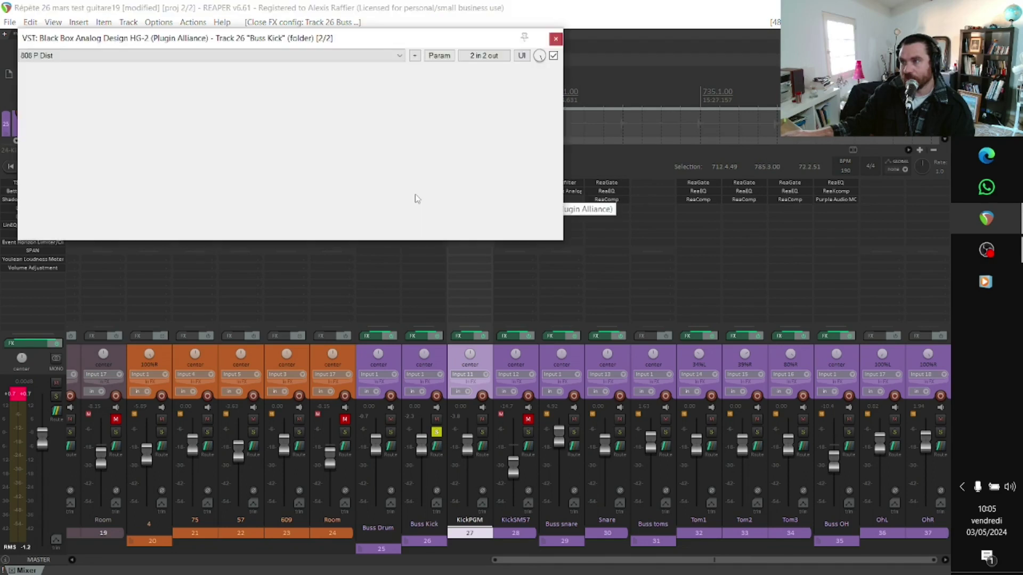
pyautogui.moveTo(229, 47); pyautogui.dragTo(263, 289)
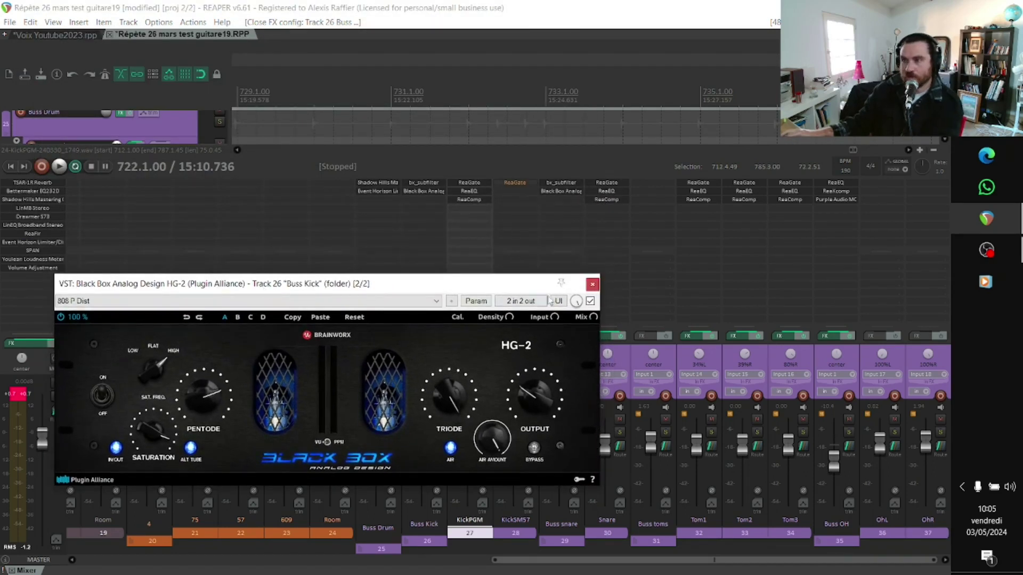
pyautogui.press('space')
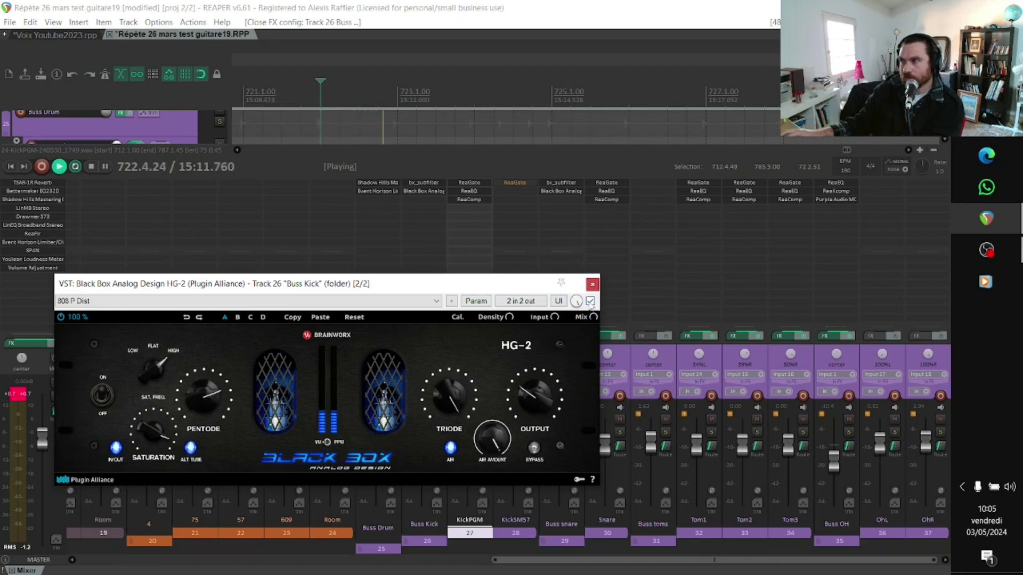
pyautogui.click(590, 300)
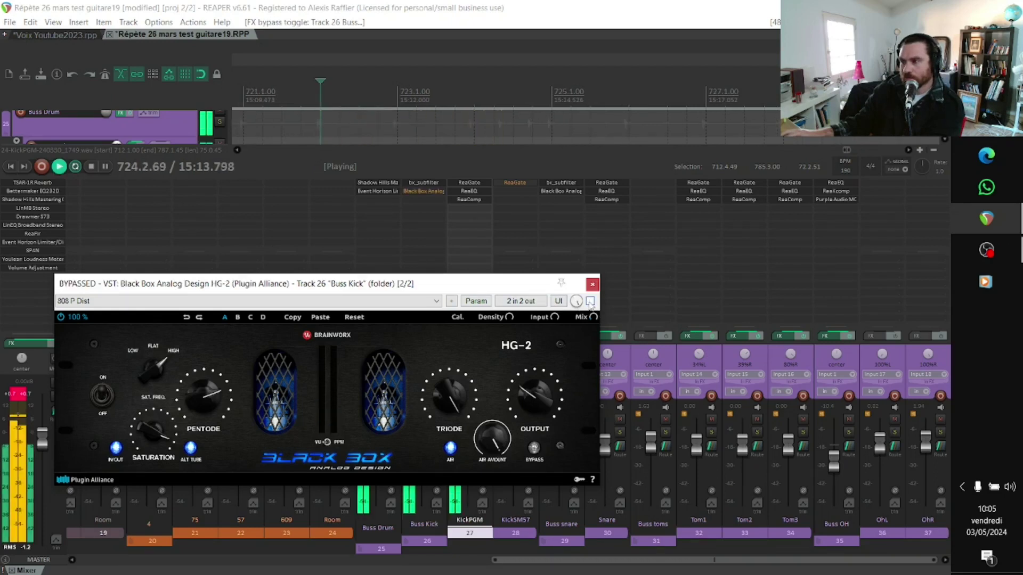
pyautogui.click(590, 301)
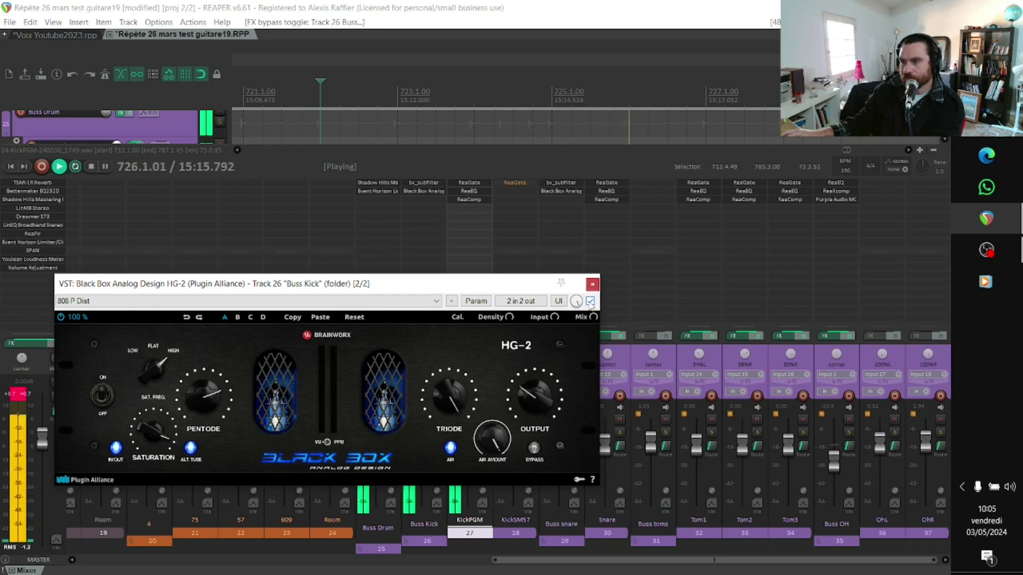
pyautogui.click(590, 301)
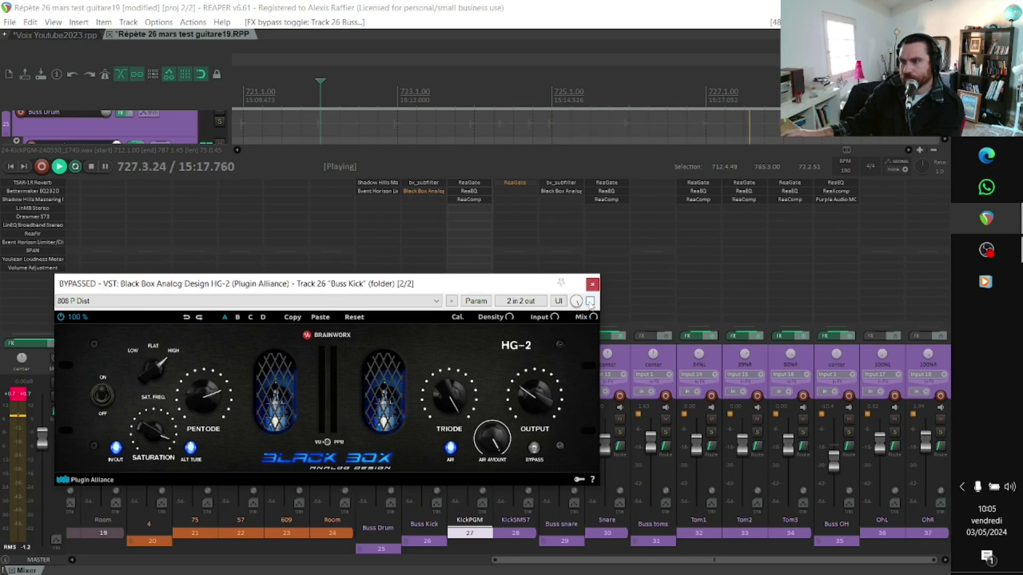
pyautogui.click(590, 301)
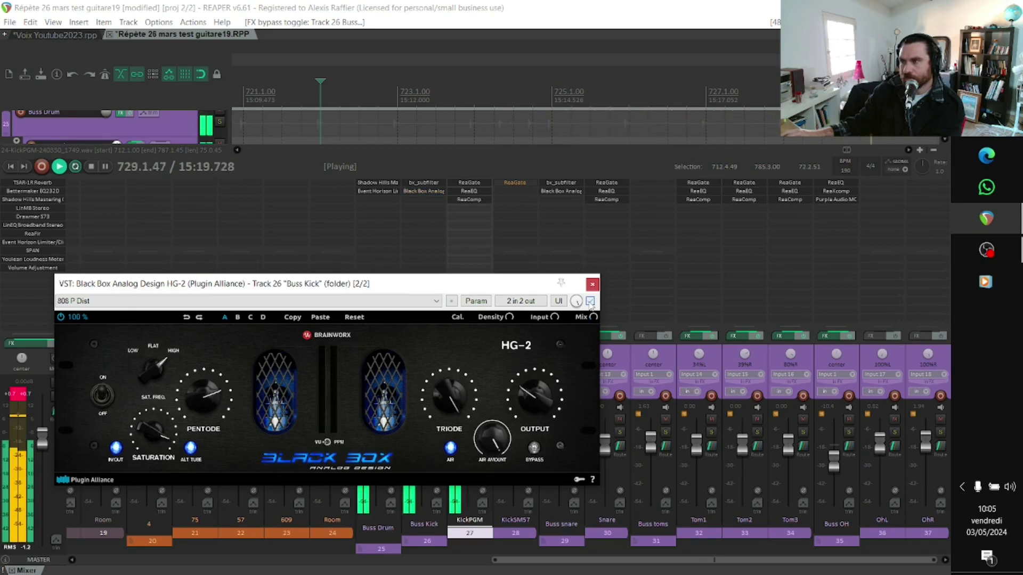
pyautogui.click(592, 285)
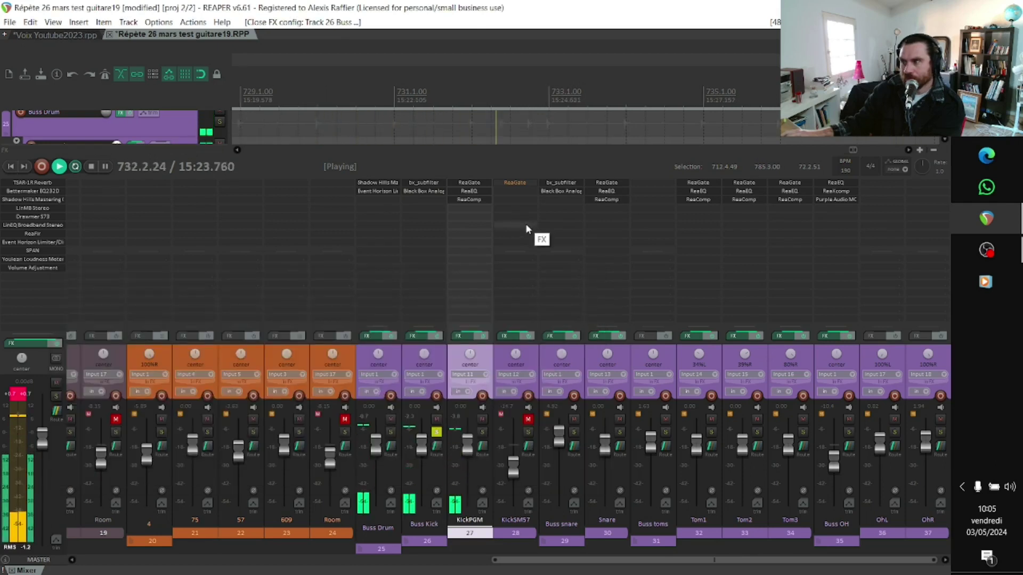
pyautogui.press('space')
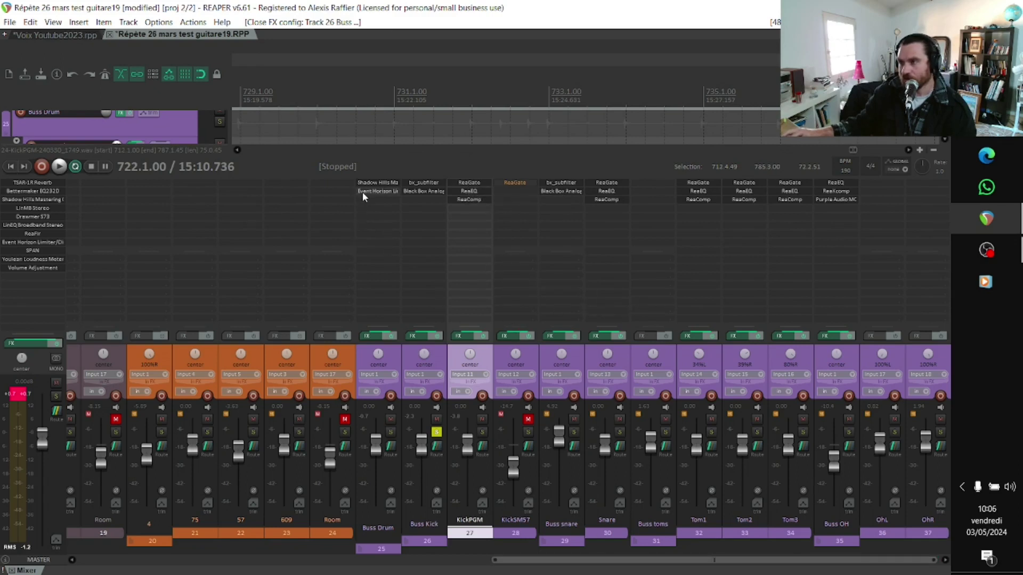
# - Examine the Snare track's ReaGate settings, close the gate and open the track's ReaEQ
pyautogui.click(614, 184)
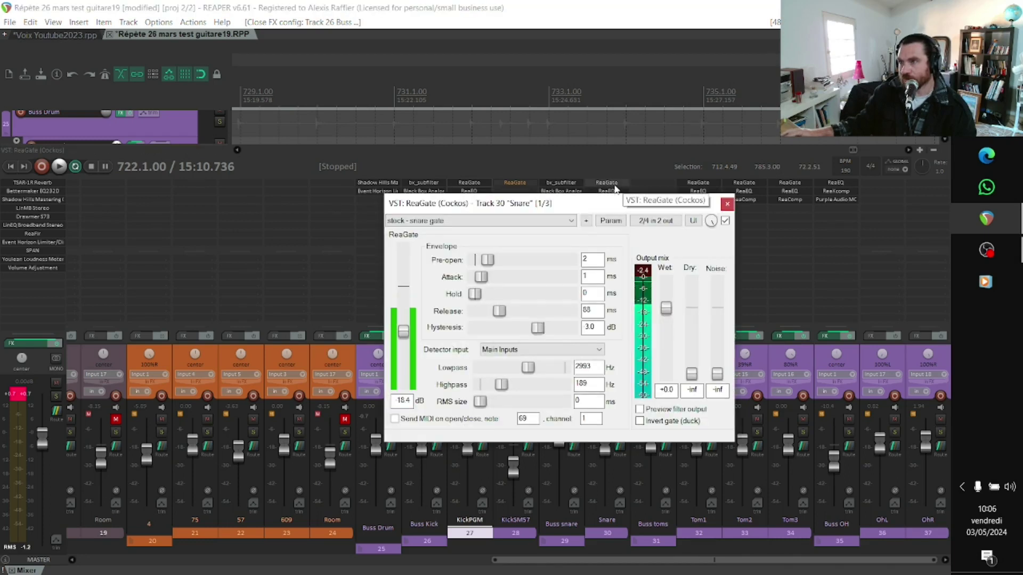
pyautogui.moveTo(582, 201); pyautogui.dragTo(371, 148)
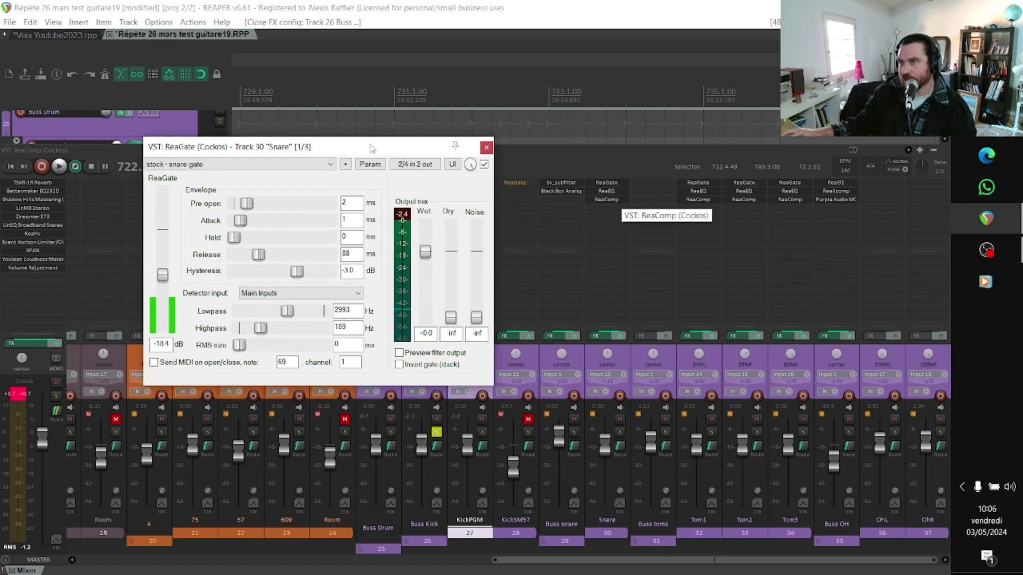
pyautogui.click(486, 148)
pyautogui.click(597, 190)
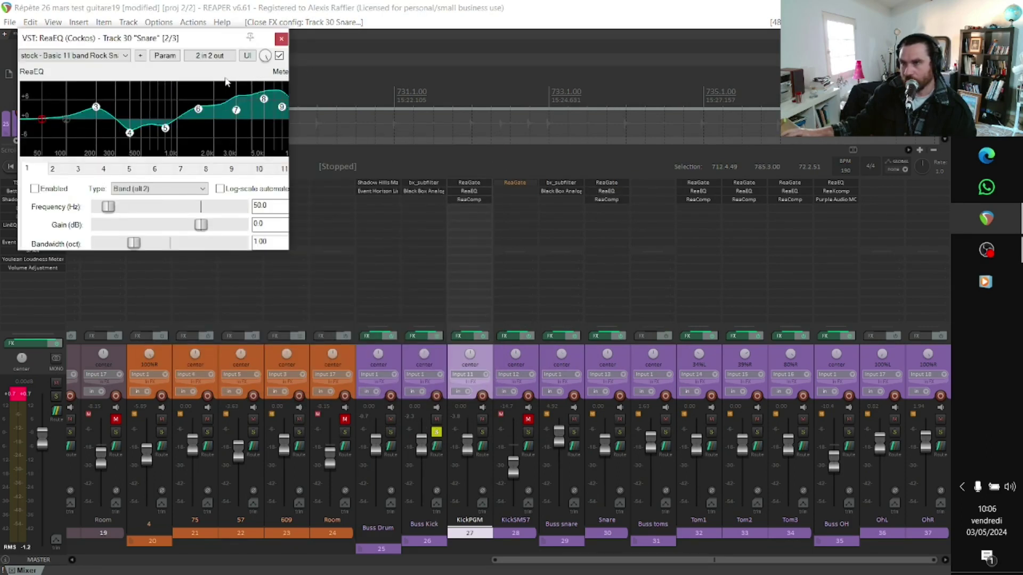
# - Play from 730.1.00 and switch the solo from Buss Kick to Buss snare
pyautogui.click(317, 109)
pyautogui.press('space')
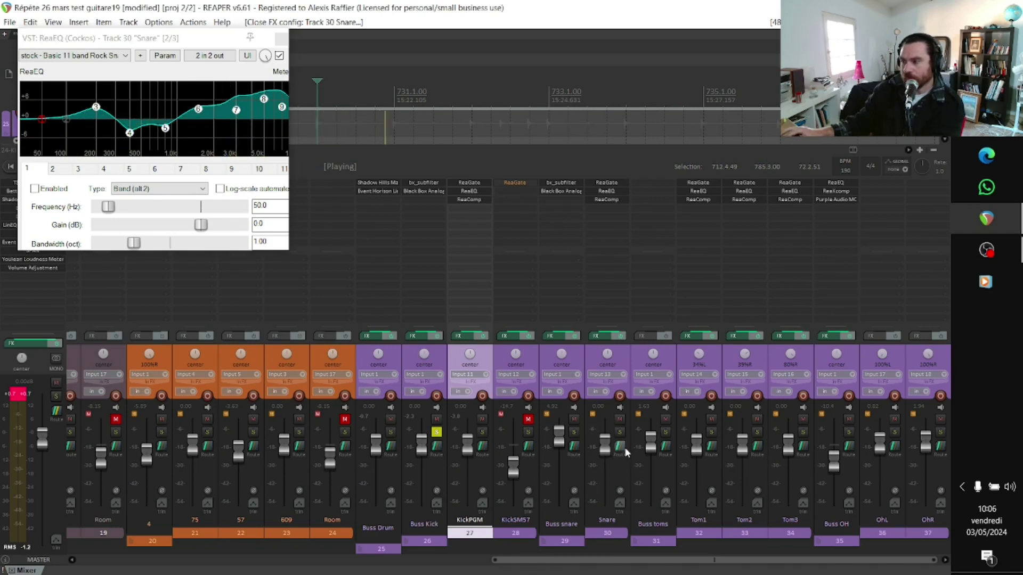
pyautogui.click(573, 431)
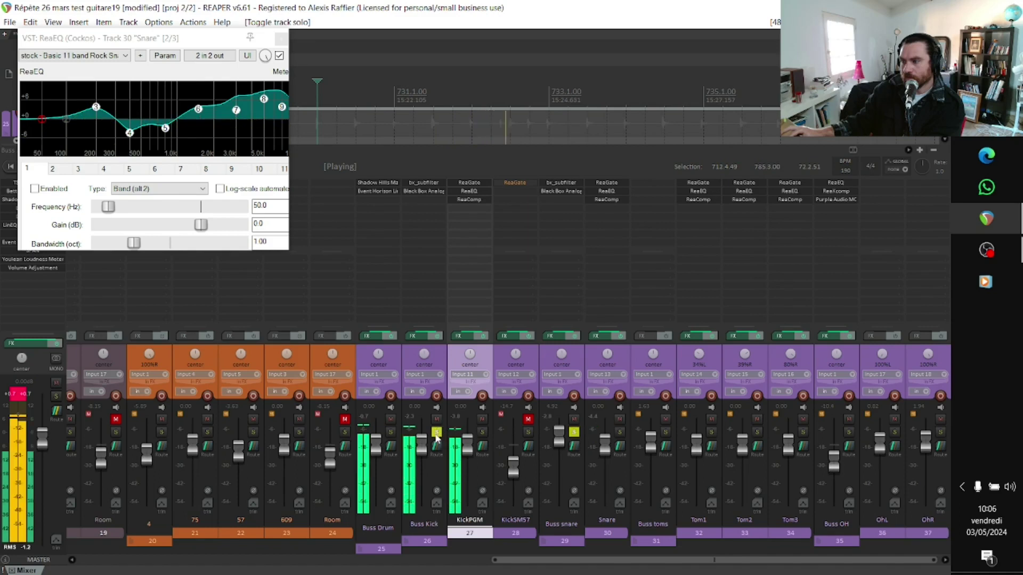
# - Compare the playing snare with the Snare track's ReaEQ repeatedly bypassed and enabled, close the EQ window and stop playback
pyautogui.click(279, 56)
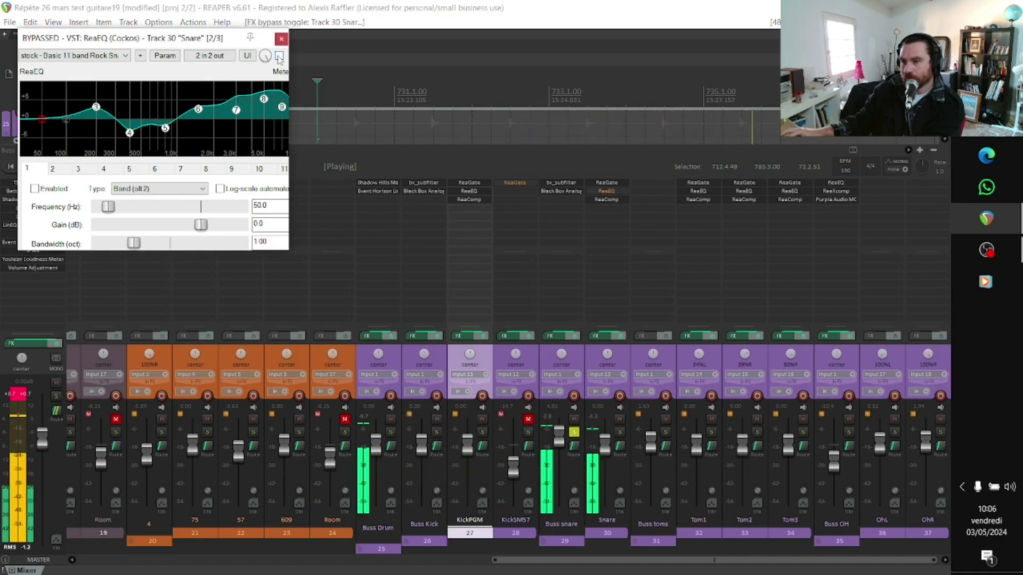
pyautogui.click(279, 57)
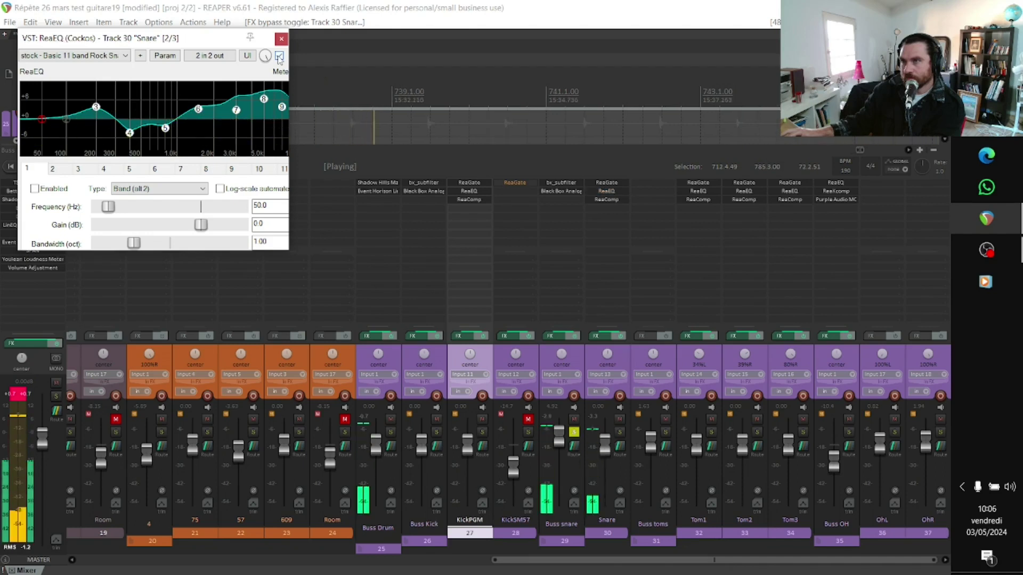
pyautogui.click(279, 56)
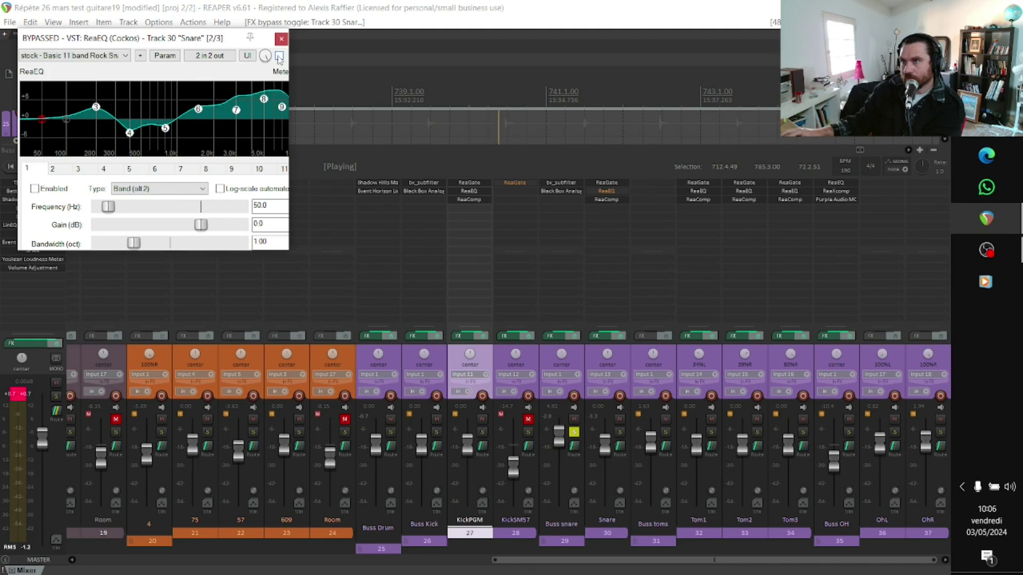
pyautogui.click(279, 56)
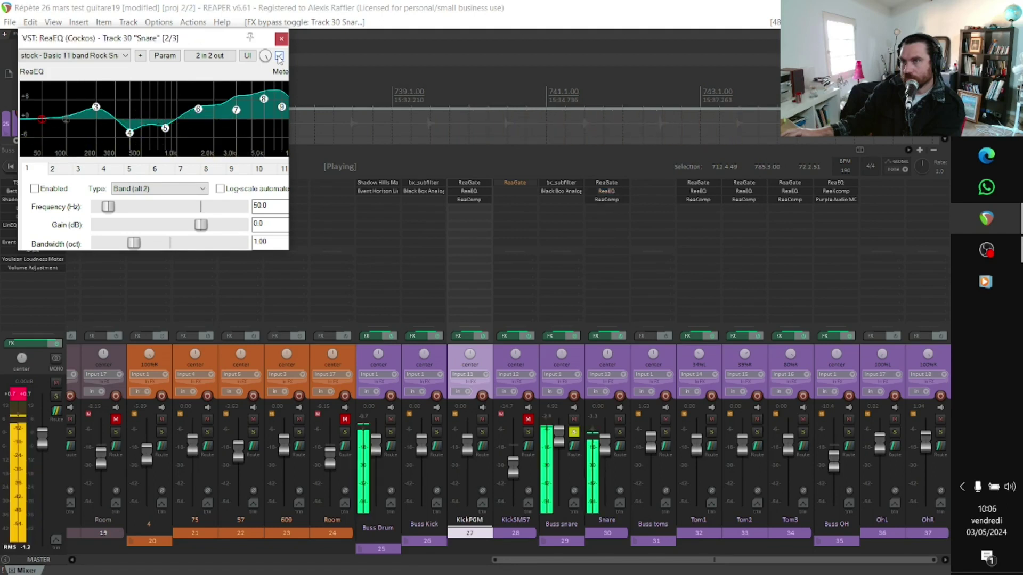
pyautogui.click(281, 39)
pyautogui.press('space')
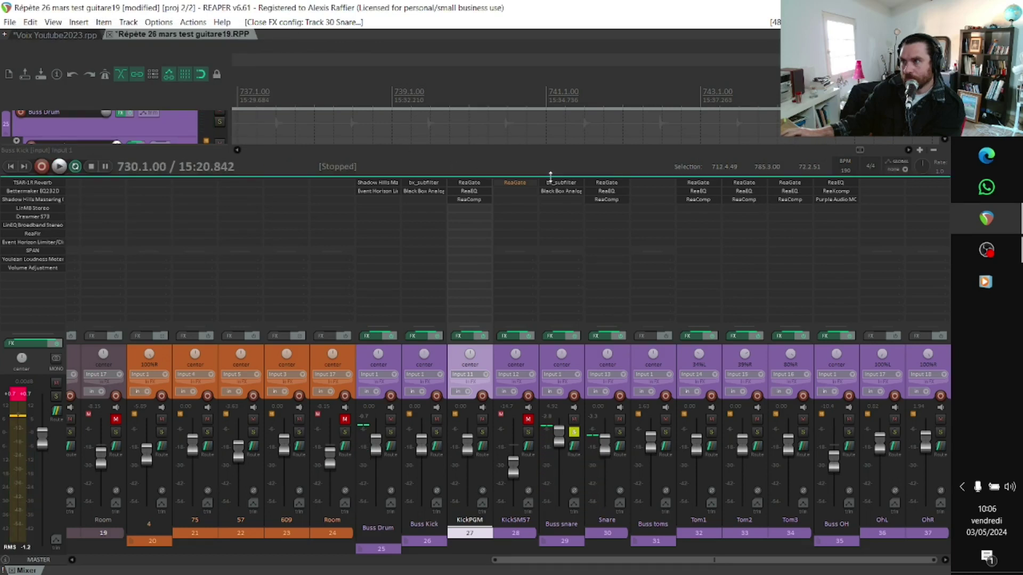
# - Reopen the Snare track's ReaEQ to examine its curve and close it
pyautogui.click(595, 189)
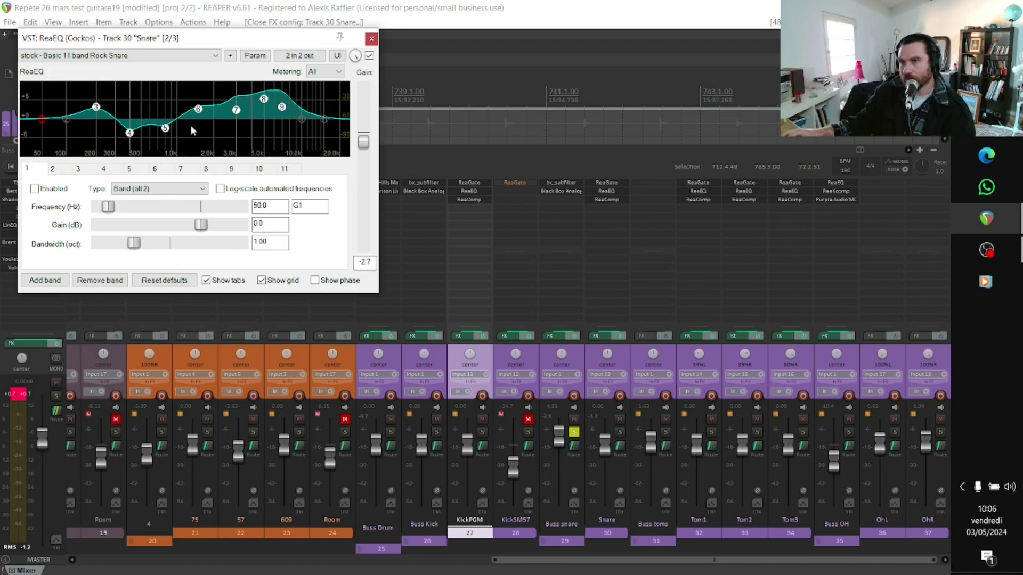
pyautogui.moveTo(169, 127)
pyautogui.click(371, 40)
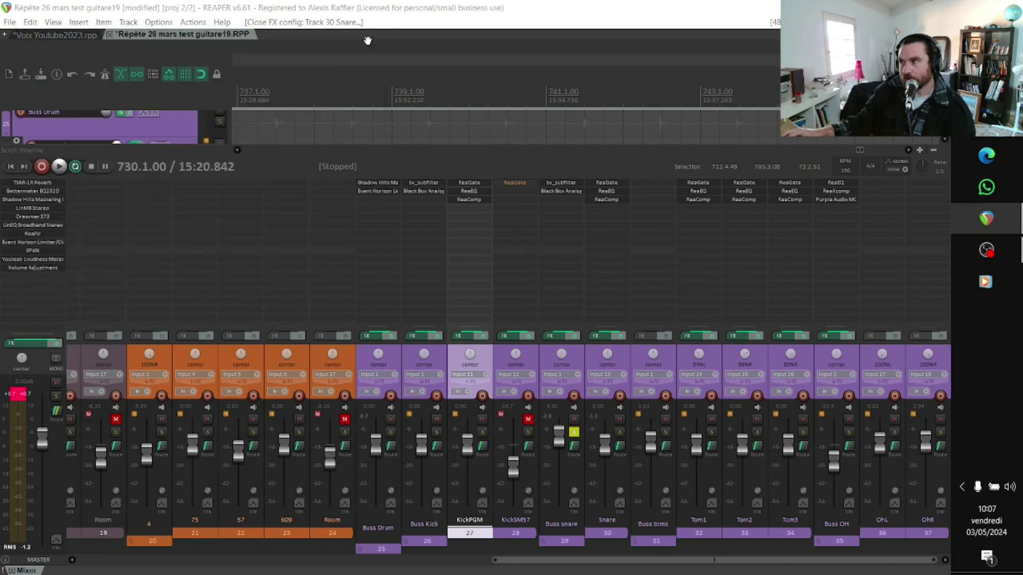
# - Examine the bx_subfilter and Black Box Analog Design HG-2 settings on Buss snare, closing both plugin windows
pyautogui.click(560, 183)
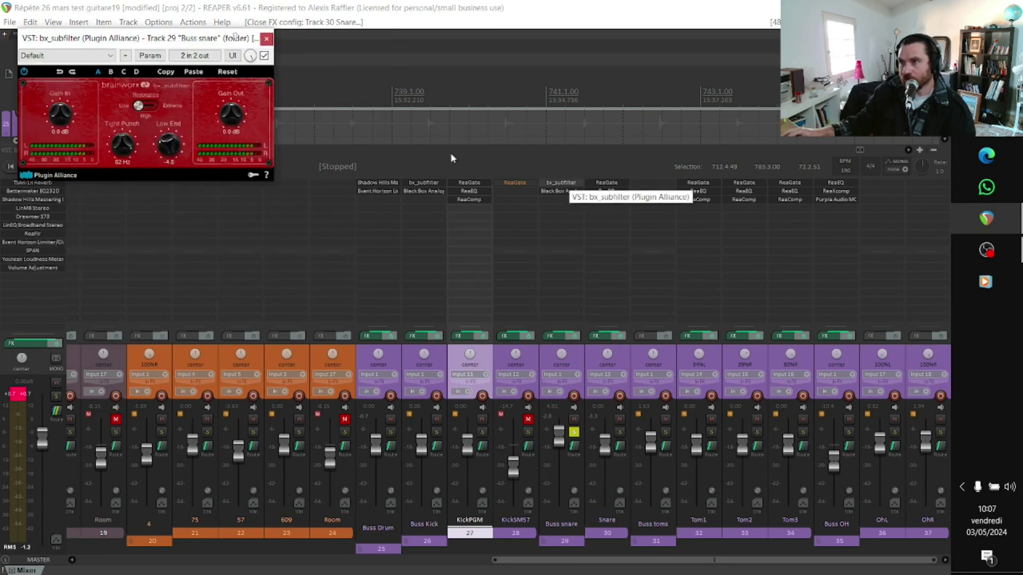
pyautogui.click(566, 190)
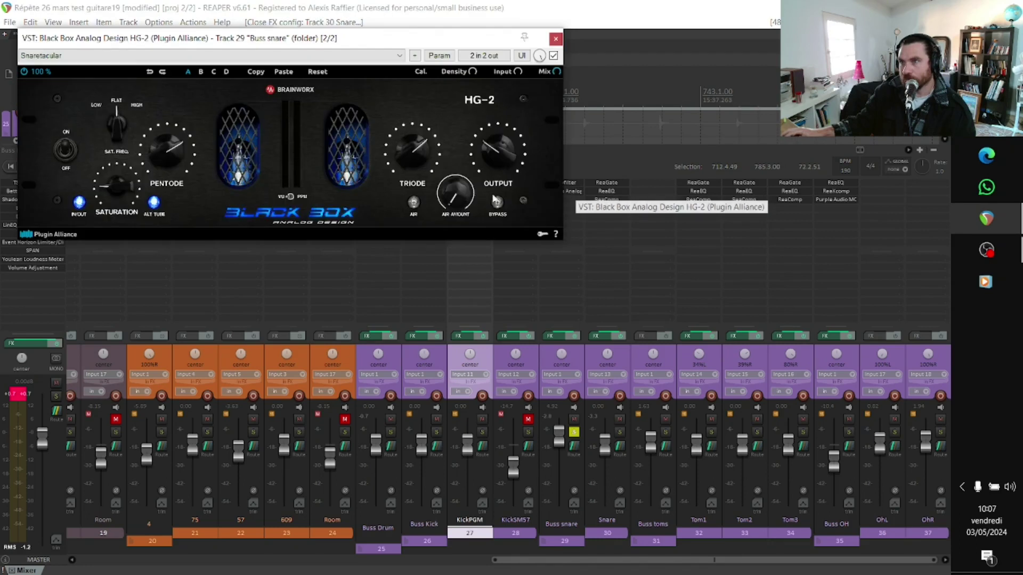
pyautogui.click(556, 39)
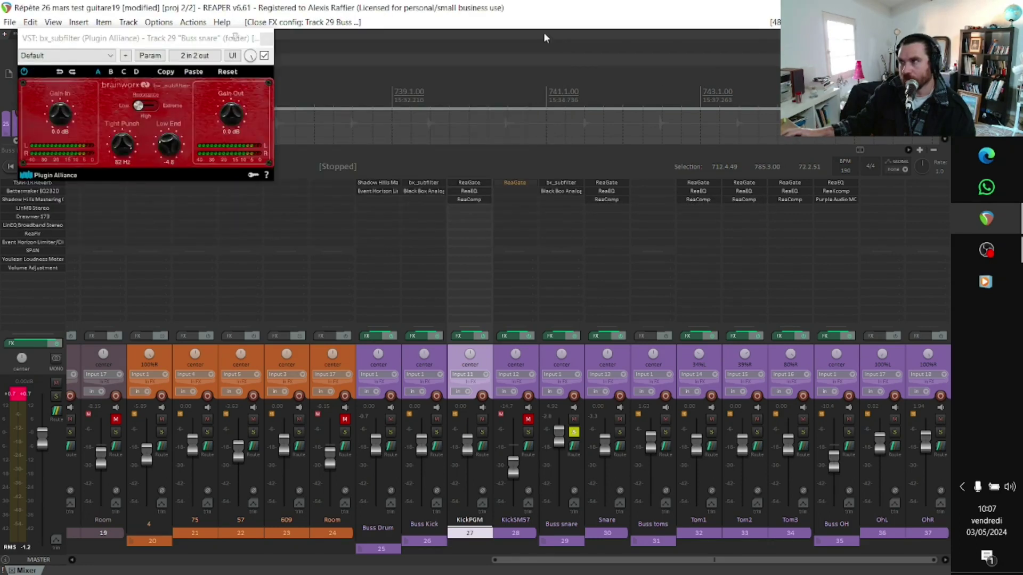
pyautogui.click(267, 38)
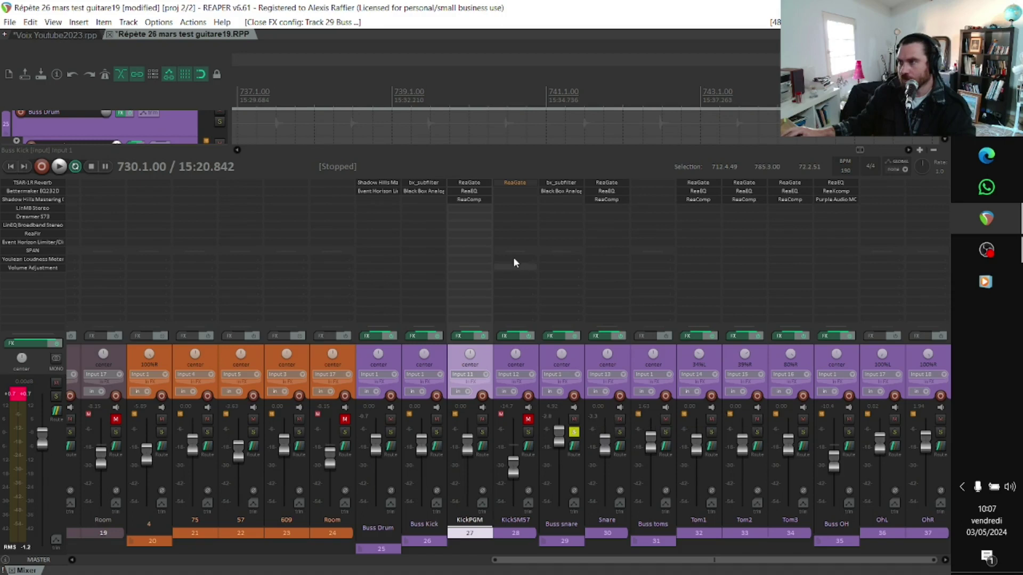
# - Compare the playing Buss snare with its whole effects chain bypassed and re-enabled, and stop playback
pyautogui.press('space')
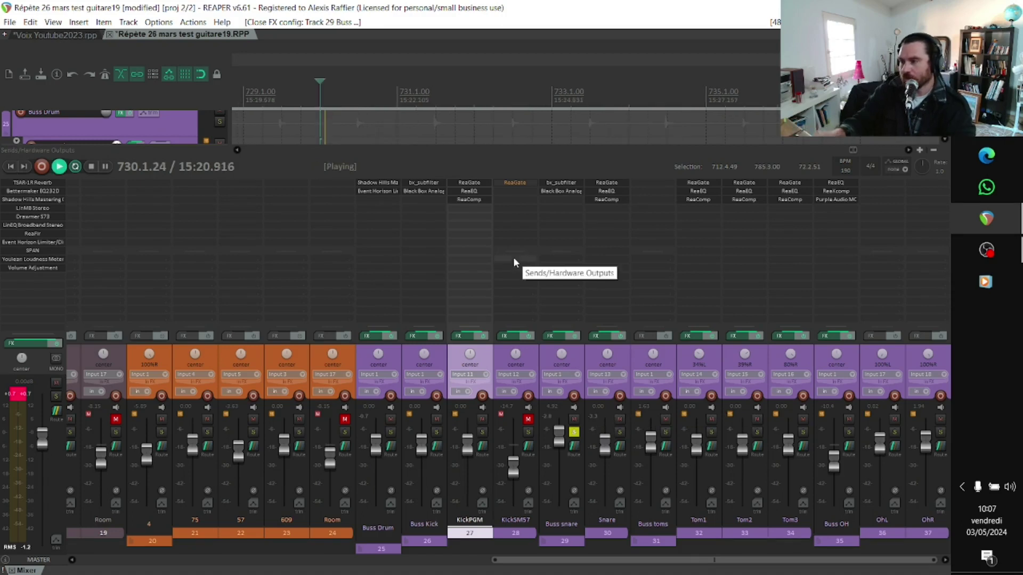
pyautogui.click(574, 339)
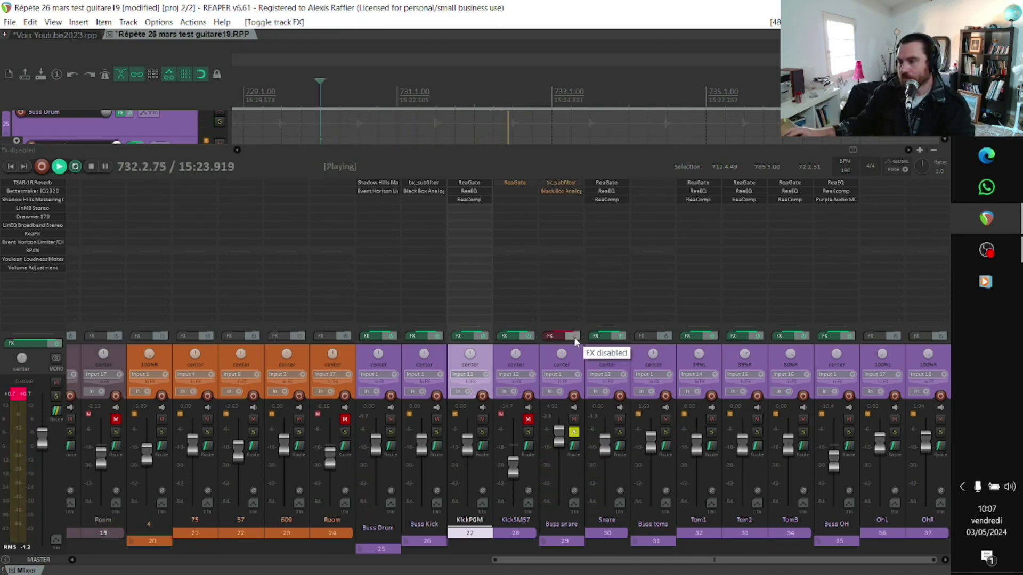
pyautogui.click(575, 339)
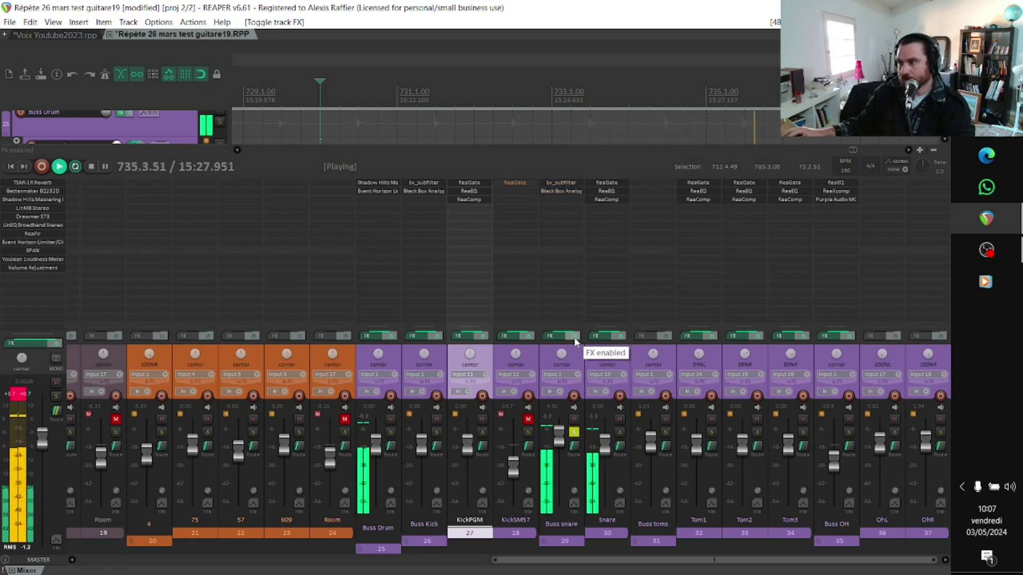
pyautogui.press('space')
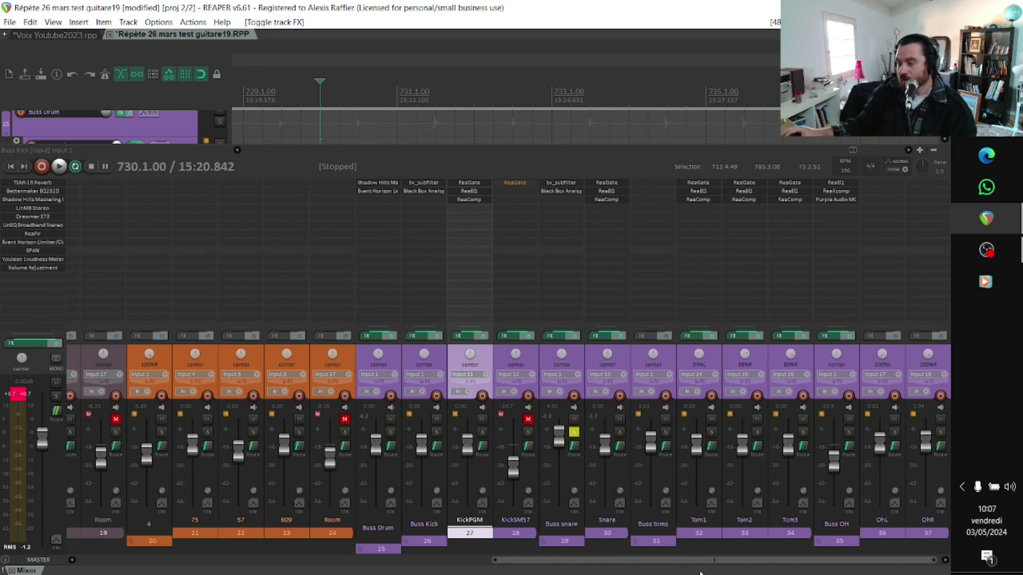
# - Switch the solo from Buss snare to Buss OH
pyautogui.click(570, 434)
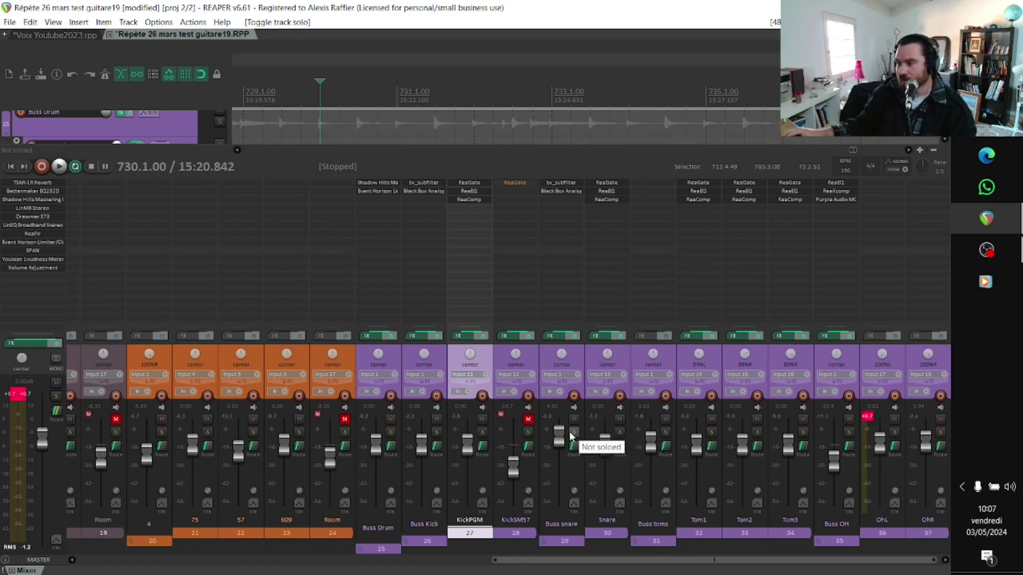
pyautogui.hscroll(-5, 521, 544)
pyautogui.hscroll(-5, 522, 546)
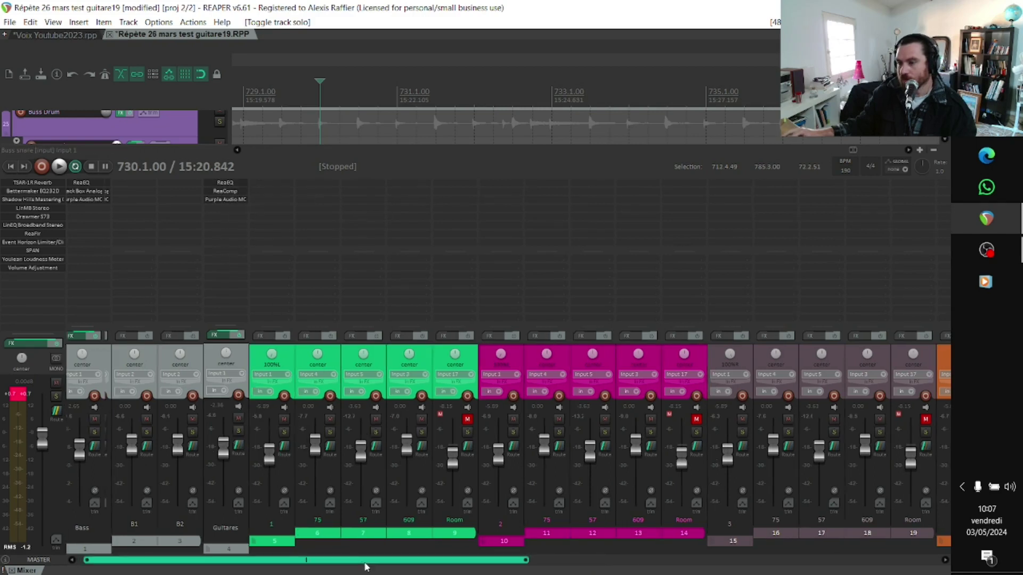
pyautogui.hscroll(5, 365, 564)
pyautogui.hscroll(-5, 520, 569)
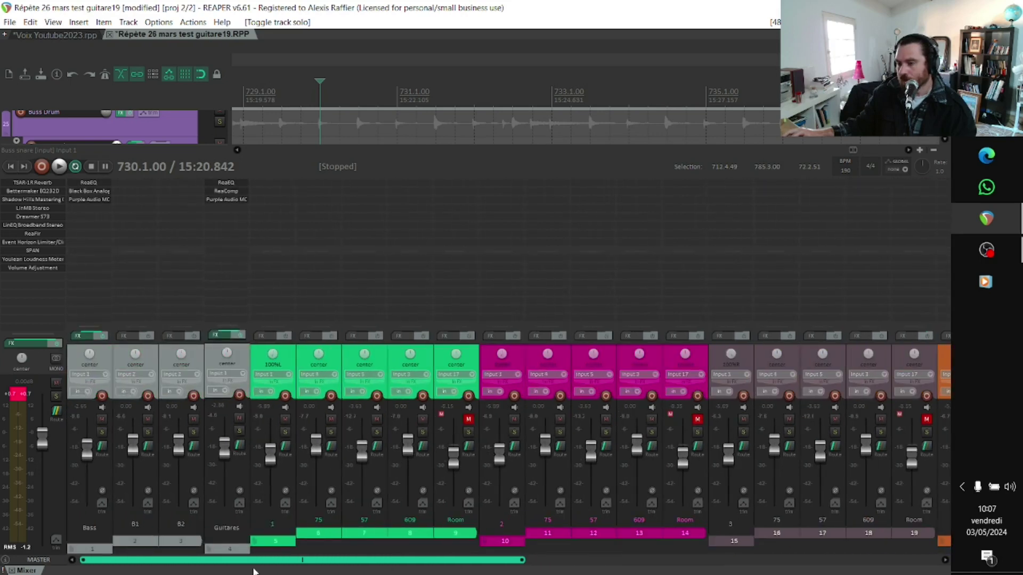
pyautogui.hscroll(8, 318, 564)
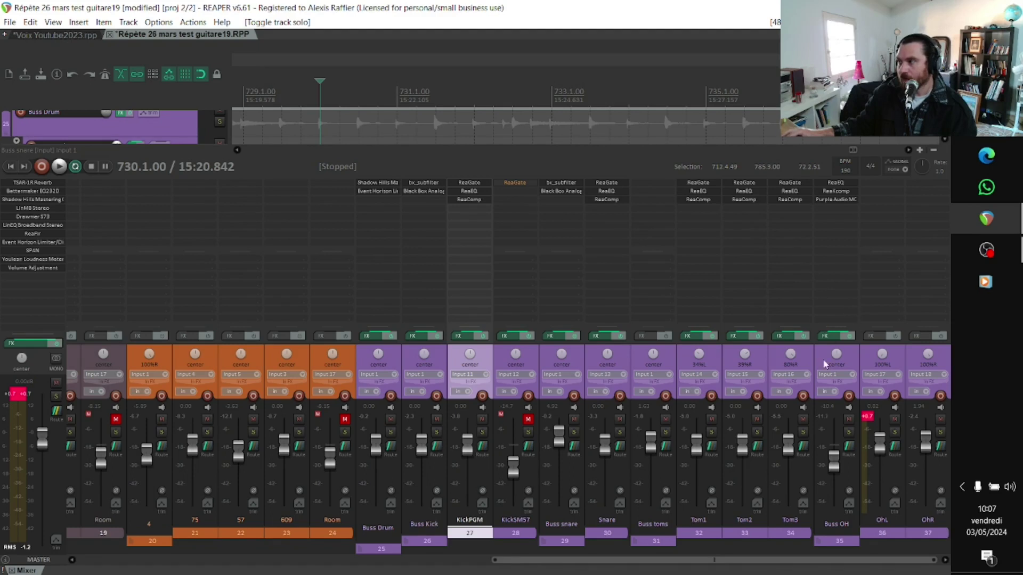
pyautogui.click(848, 432)
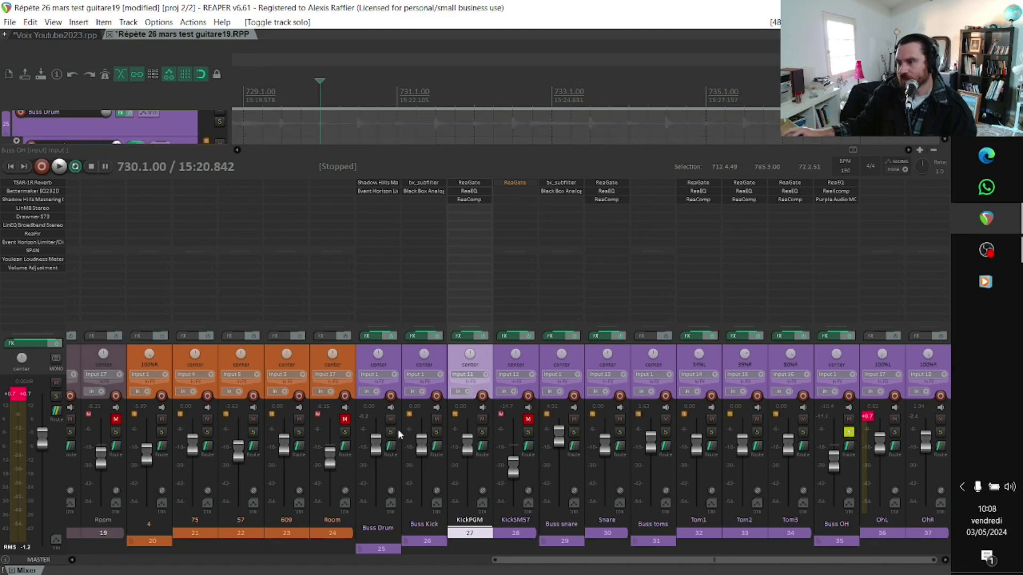
# - Listen to the soloed Buss OH from 730.1.00 and stop playback
pyautogui.hscroll(-5, 420, 559)
pyautogui.hscroll(5, 421, 559)
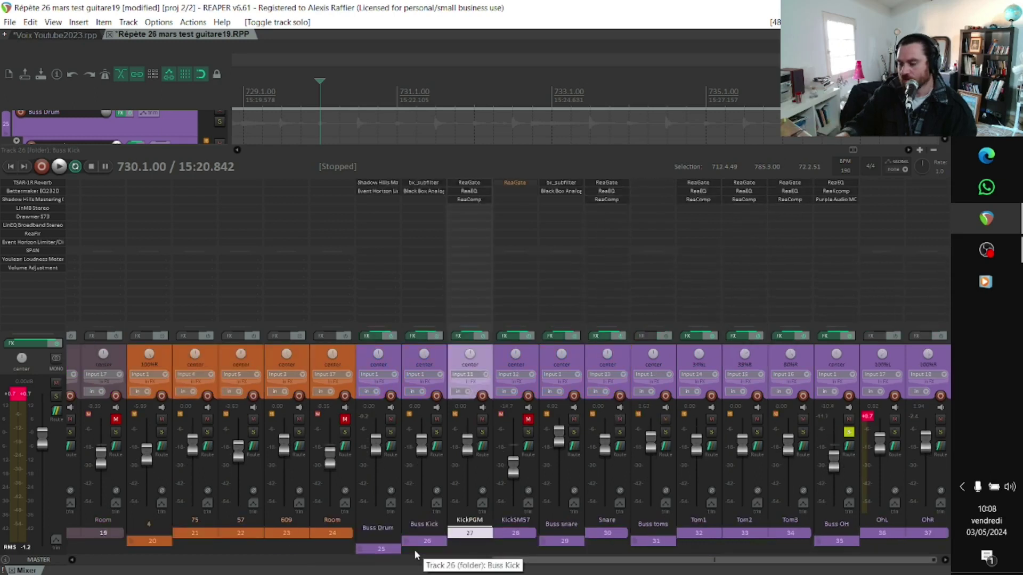
pyautogui.press('space')
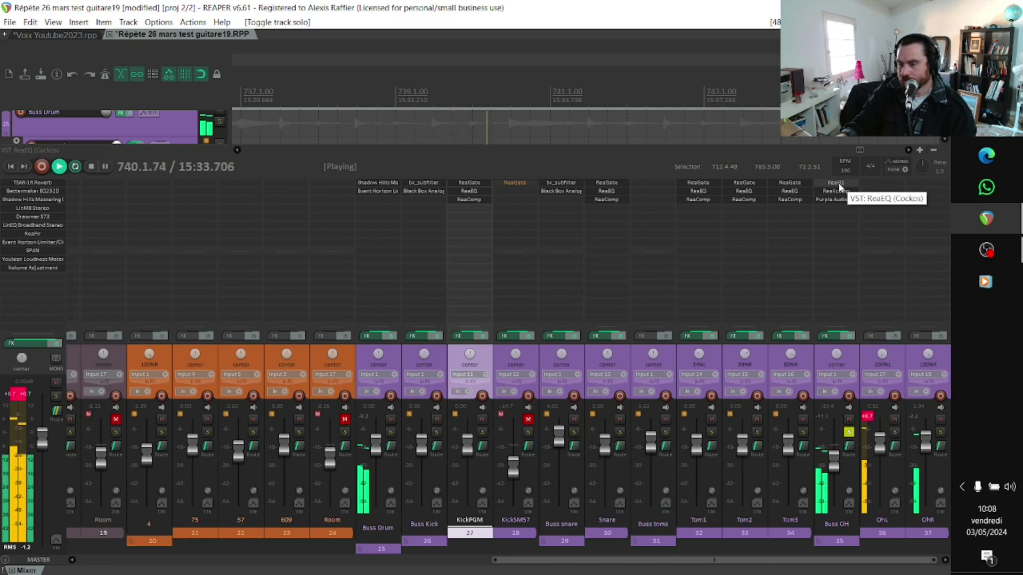
pyautogui.press('space')
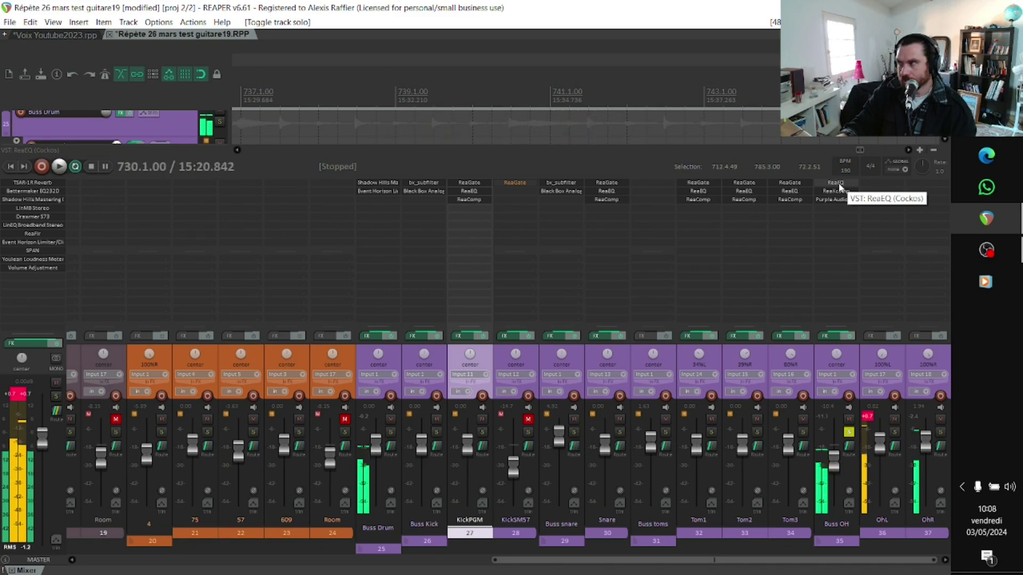
# - Open the ReaEQ on Buss OH, enlarge its window and examine the high-pass band 1 and low-pass band 12
pyautogui.click(838, 184)
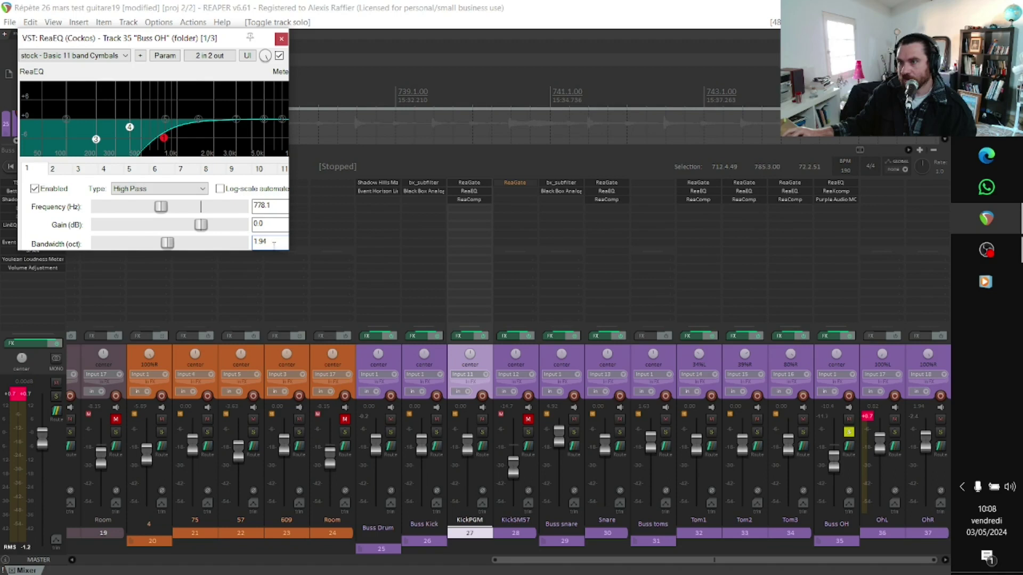
pyautogui.moveTo(276, 252); pyautogui.dragTo(450, 298)
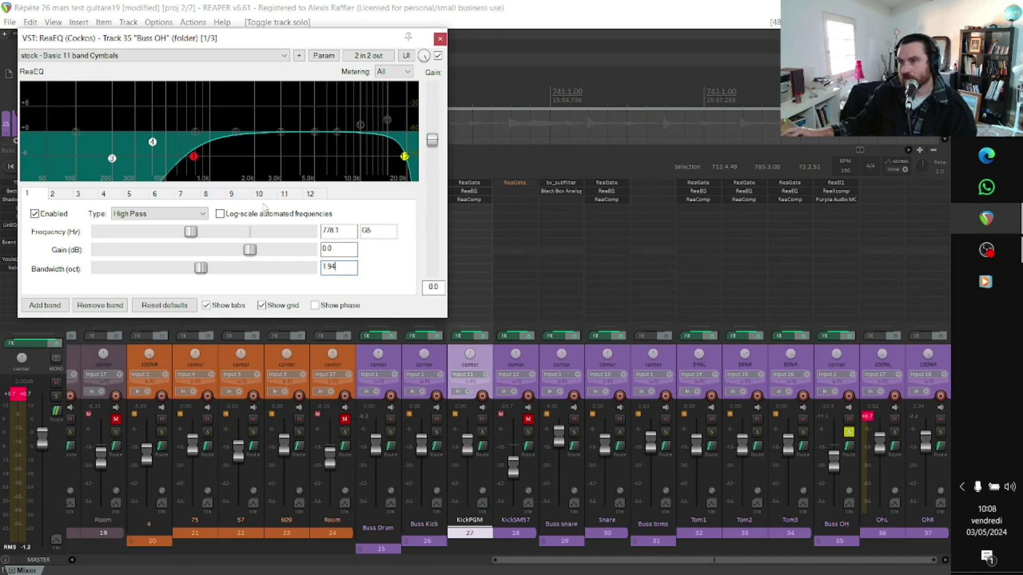
pyautogui.click(314, 196)
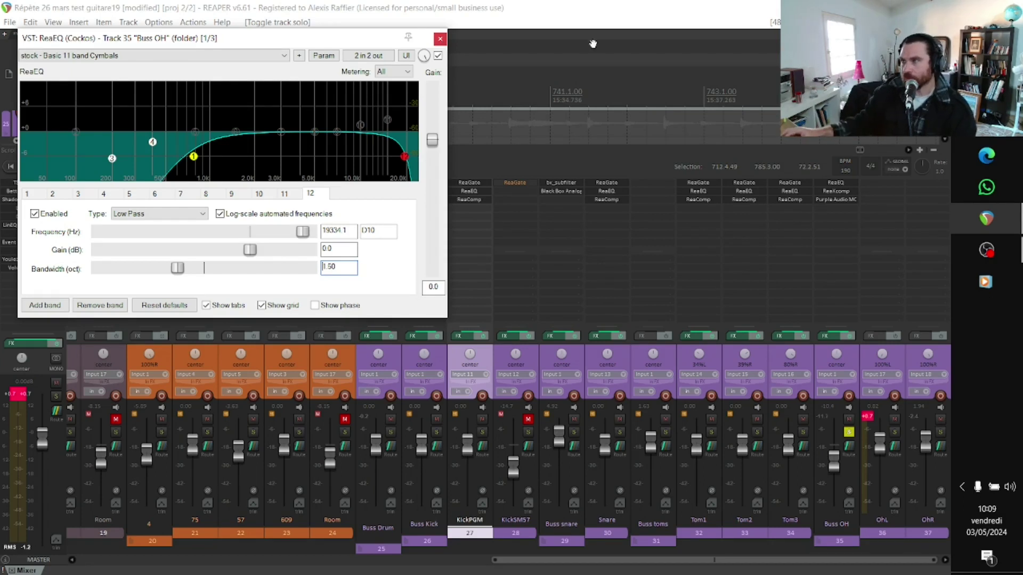
# - Examine the ReaXcomp settings on Buss OH beside the ReaEQ and close both plugin windows
pyautogui.click(847, 192)
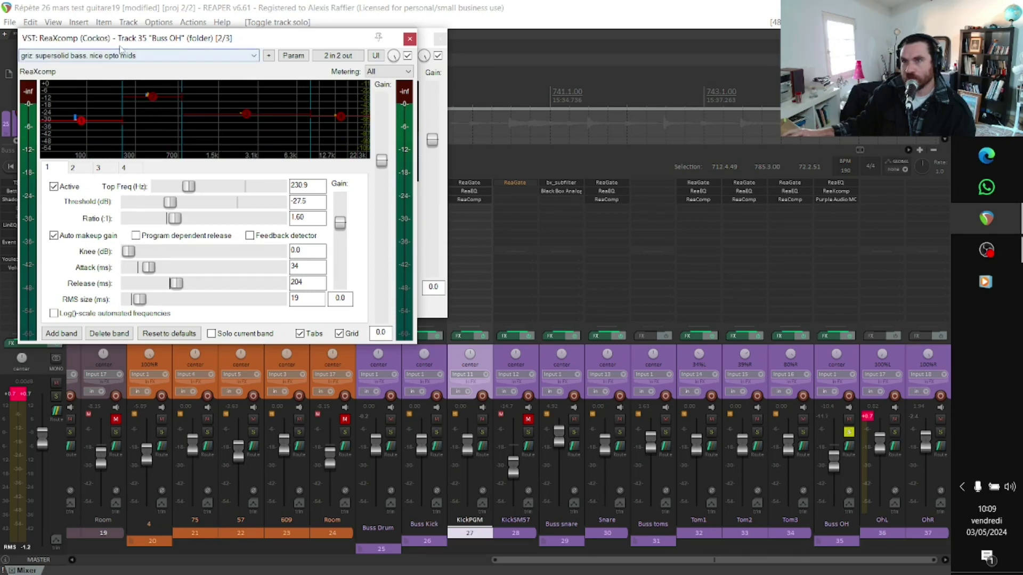
pyautogui.moveTo(122, 47); pyautogui.dragTo(434, 277)
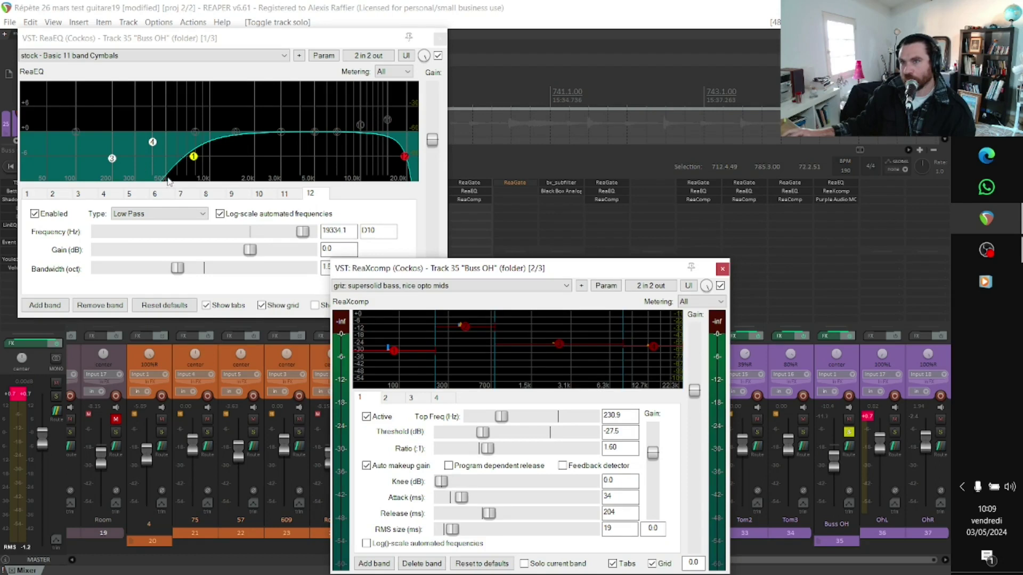
pyautogui.moveTo(448, 278); pyautogui.dragTo(360, 183)
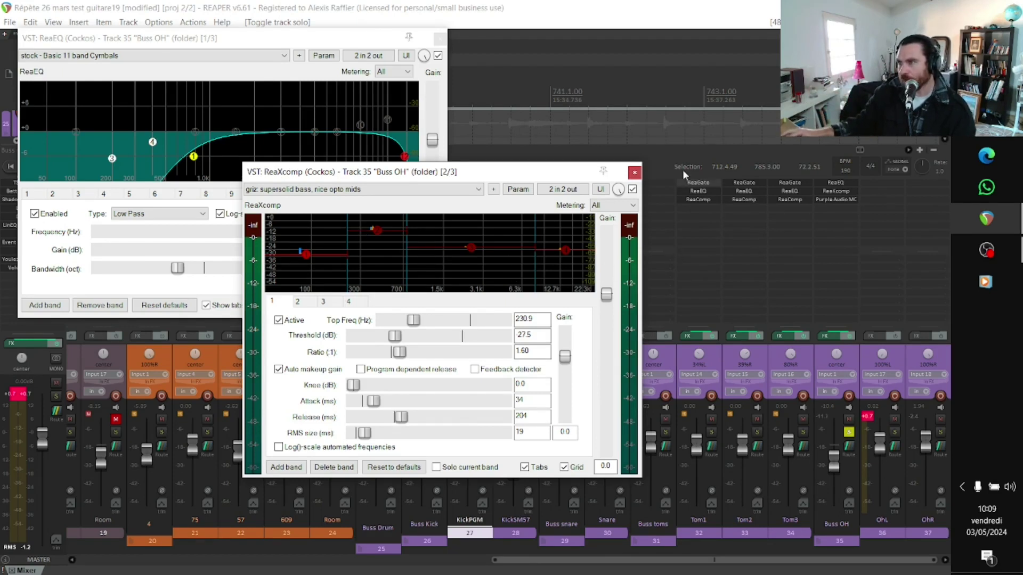
pyautogui.click(634, 173)
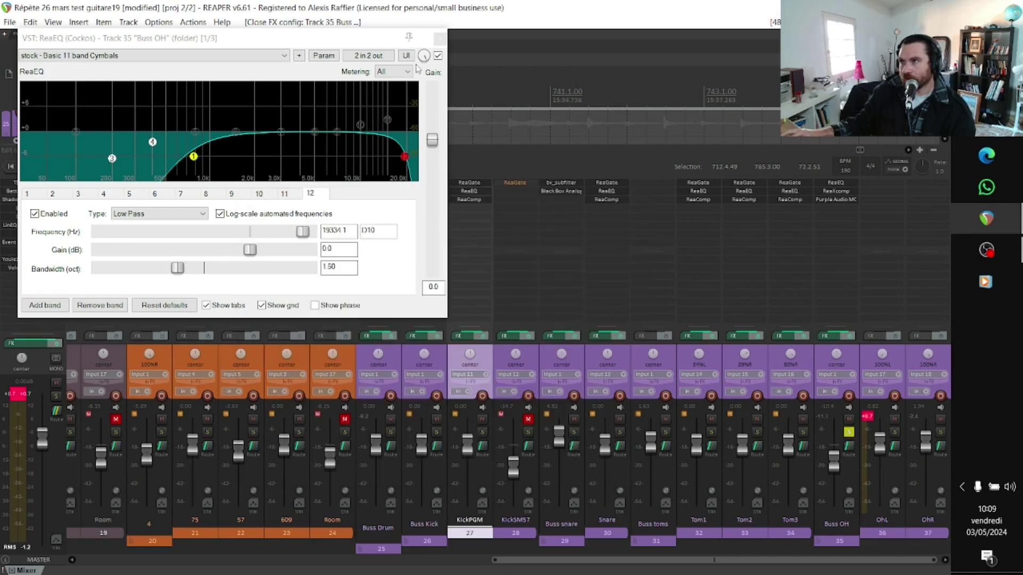
pyautogui.click(439, 40)
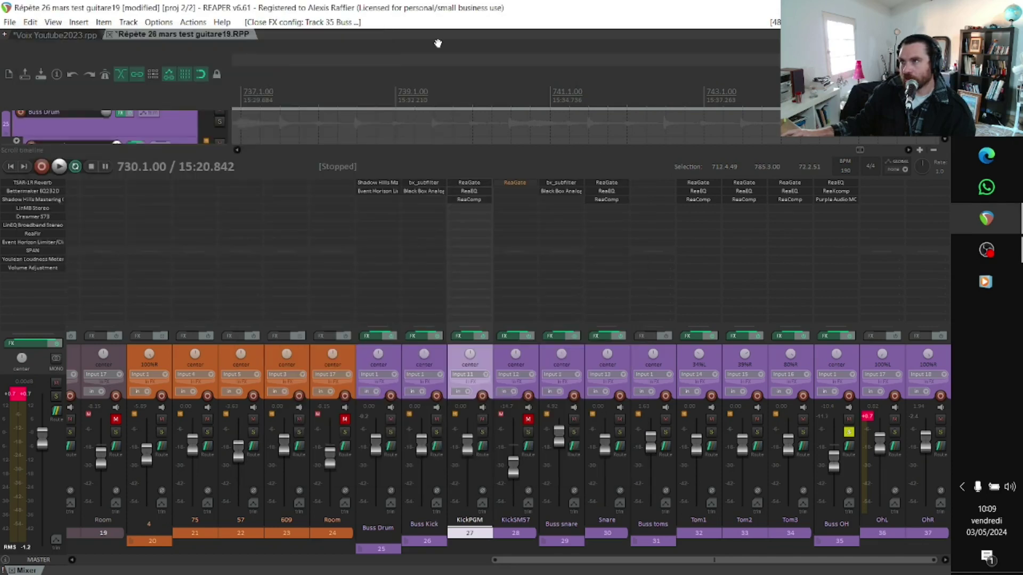
# - Compare the playing Buss OH with its Purple Audio MC 77 repeatedly bypassed and enabled, stop playback and close the plugin
pyautogui.click(834, 201)
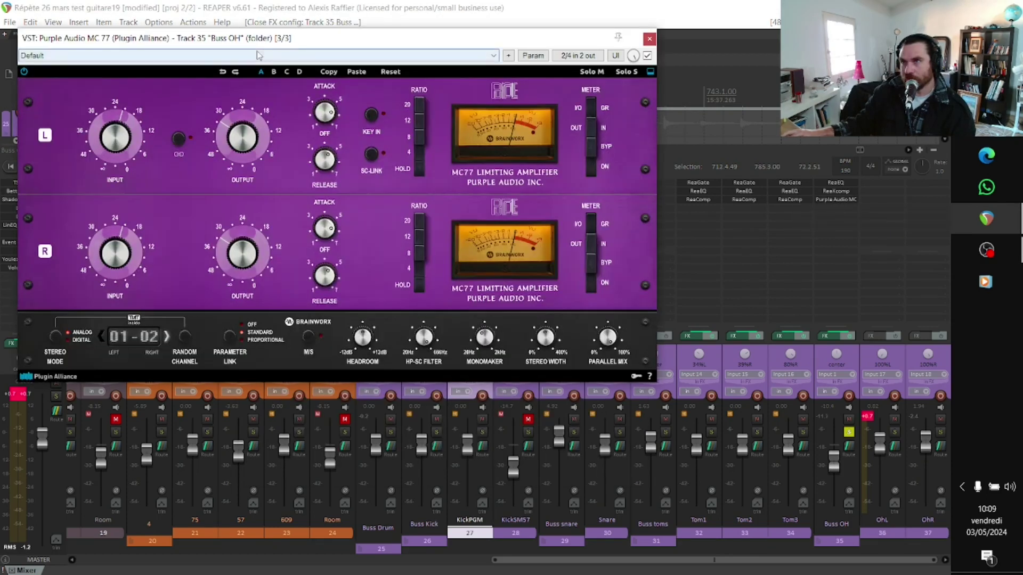
pyautogui.moveTo(264, 47); pyautogui.dragTo(502, 226)
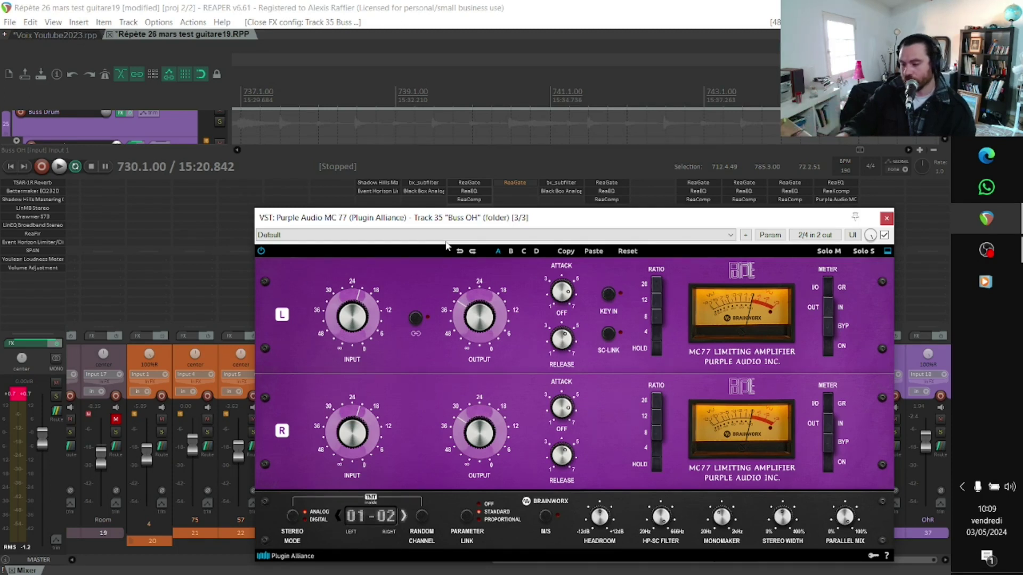
pyautogui.press('space')
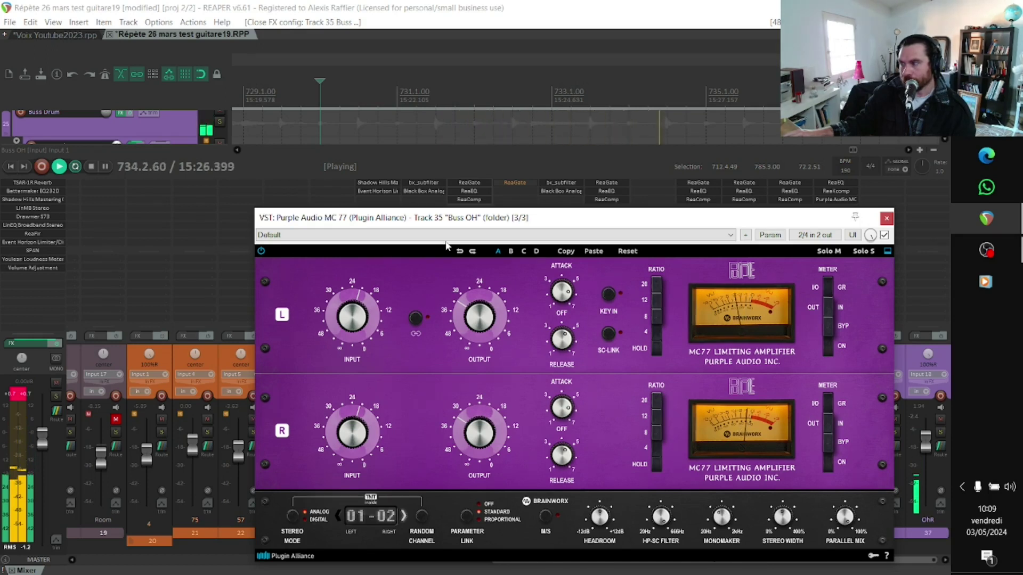
pyautogui.click(884, 235)
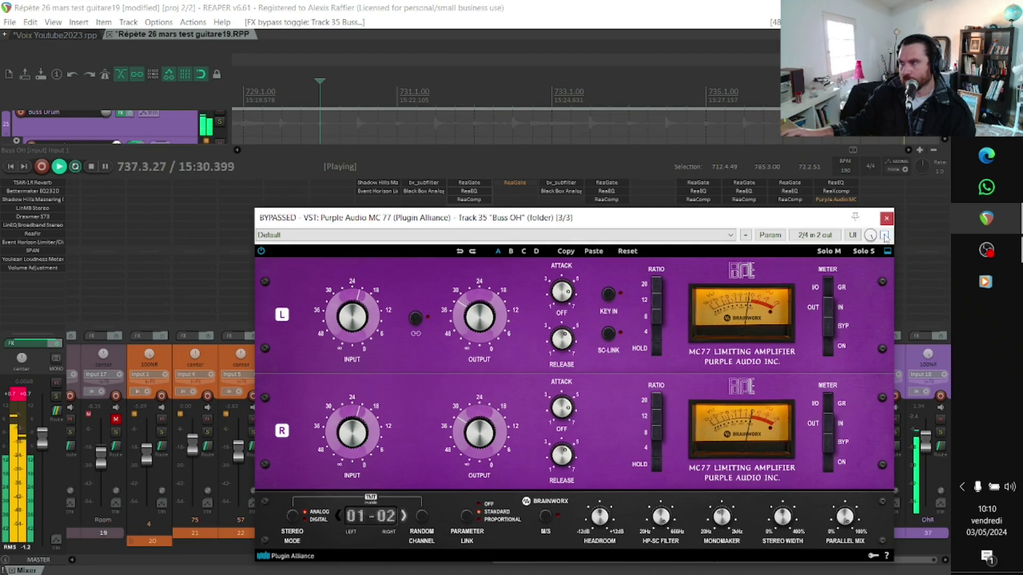
pyautogui.click(885, 235)
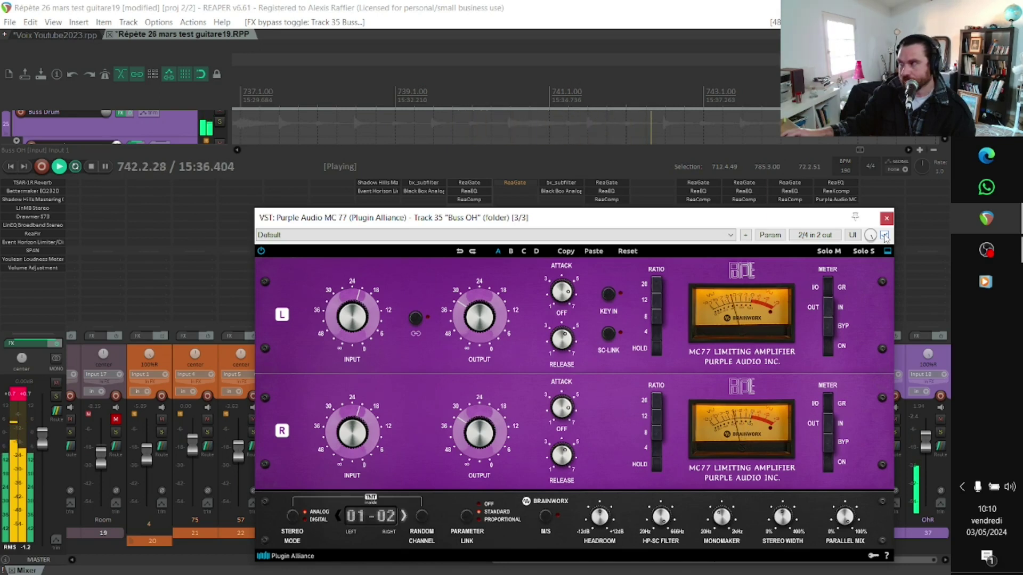
pyautogui.click(885, 236)
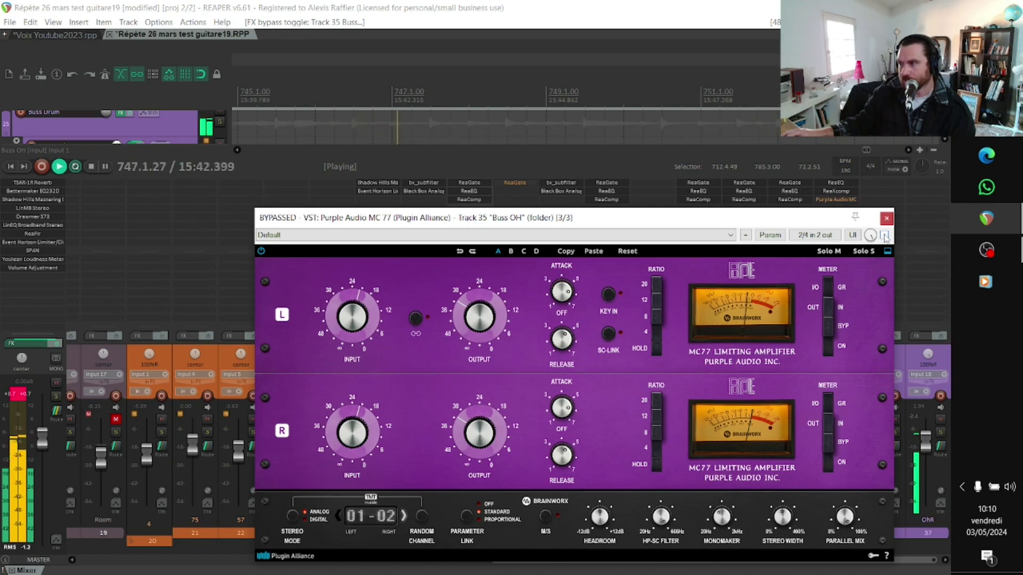
pyautogui.click(885, 235)
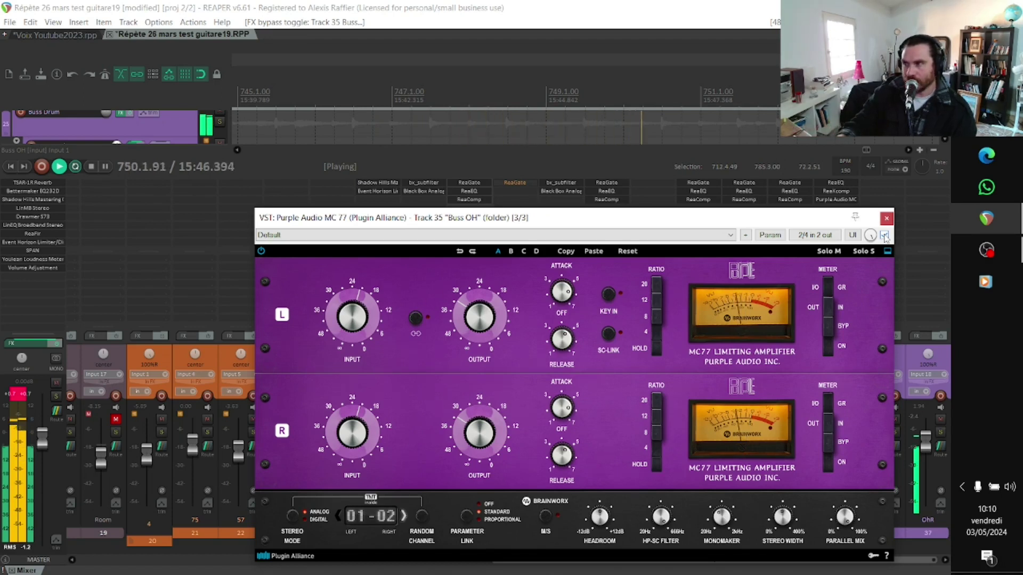
pyautogui.press('space')
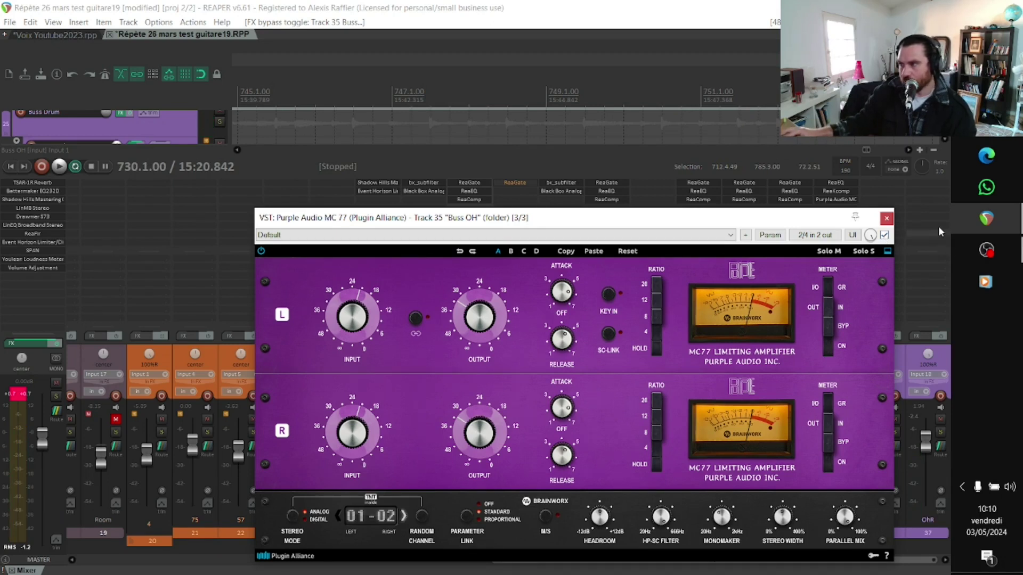
pyautogui.moveTo(631, 221); pyautogui.dragTo(504, 164)
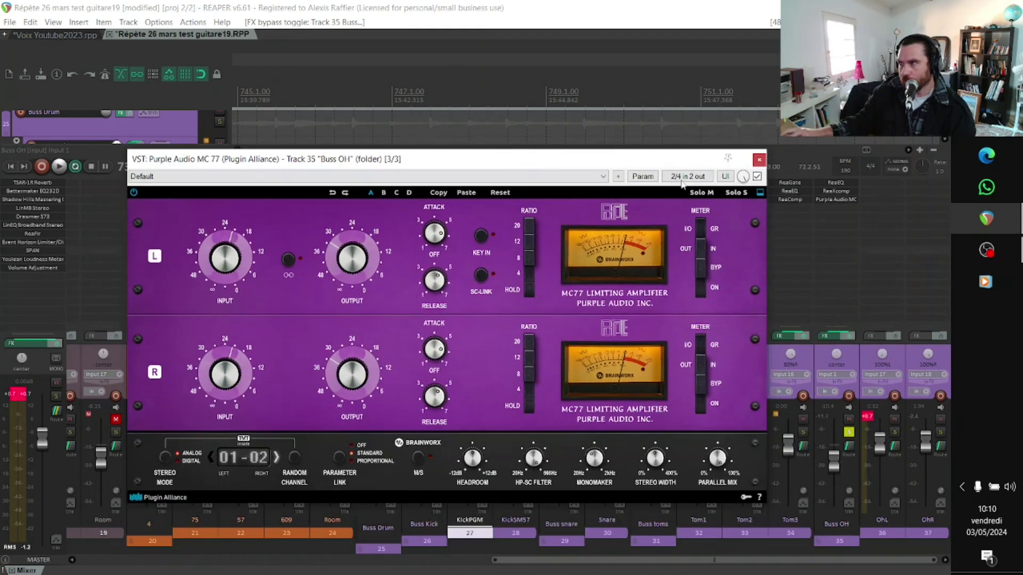
pyautogui.click(759, 160)
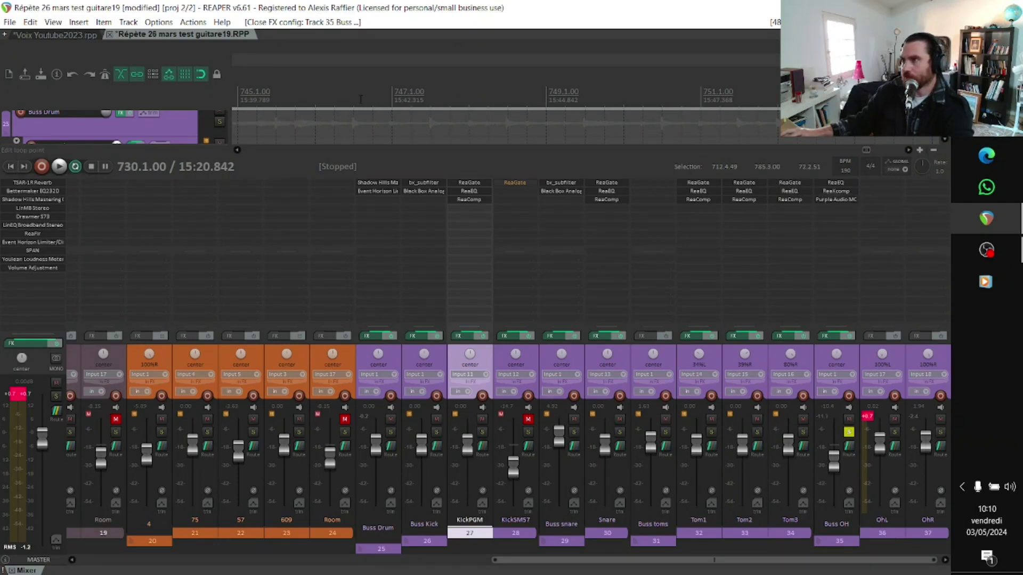
# - Play the soloed Buss OH from 746.1.00, compare it with ReaXcomp bypassed and enabled, and stop playback
pyautogui.click(315, 102)
pyautogui.press('space')
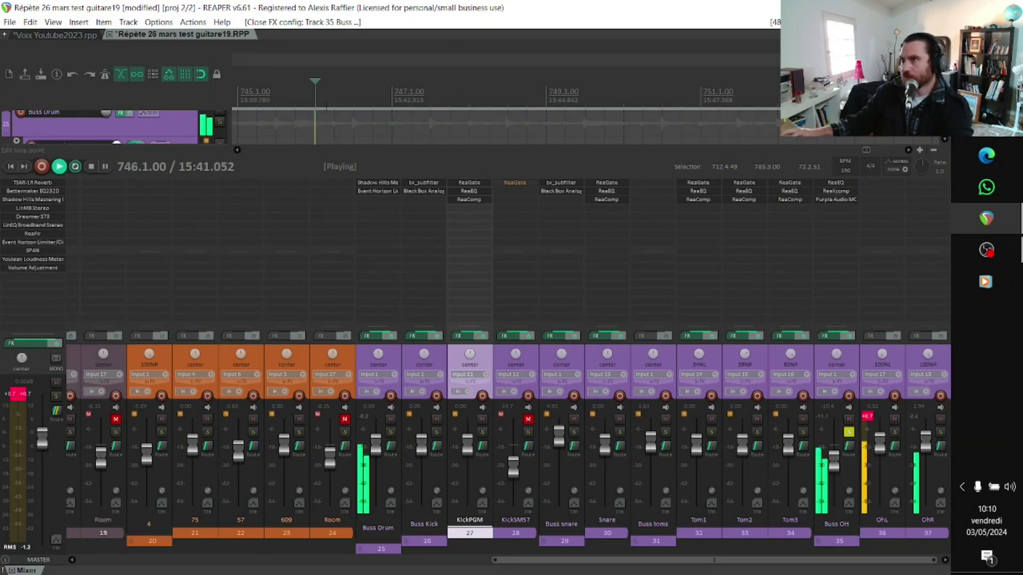
pyautogui.keyDown('shift'); pyautogui.click(838, 192); pyautogui.keyUp('shift')
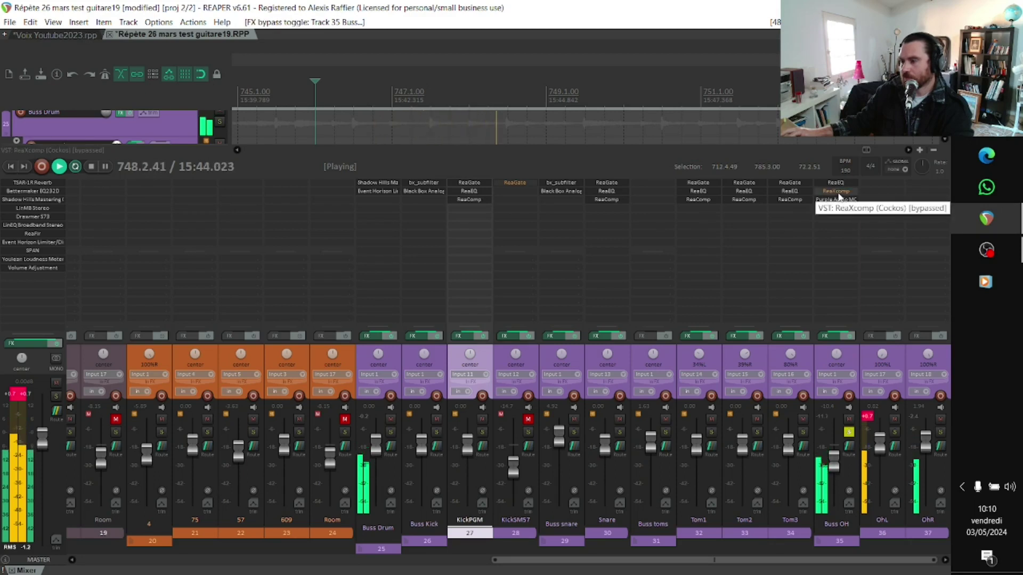
pyautogui.keyDown('shift'); pyautogui.click(838, 191); pyautogui.keyUp('shift')
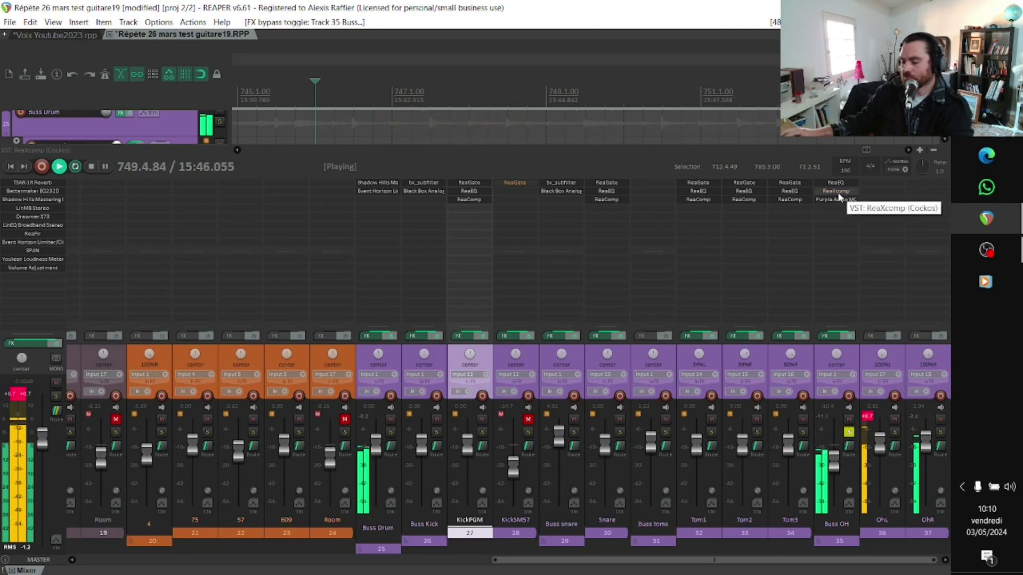
pyautogui.press('space')
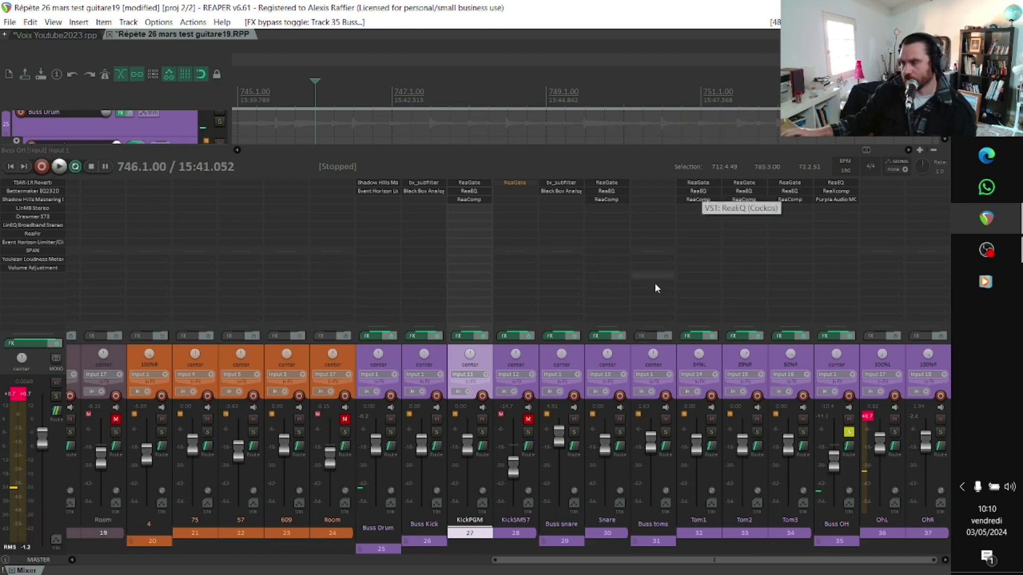
# - Unsolo Buss OH and open the Shadow Hills Mastering Compressor on Buss Drum, placing its window over the mixer
pyautogui.moveTo(685, 565); pyautogui.dragTo(701, 567)
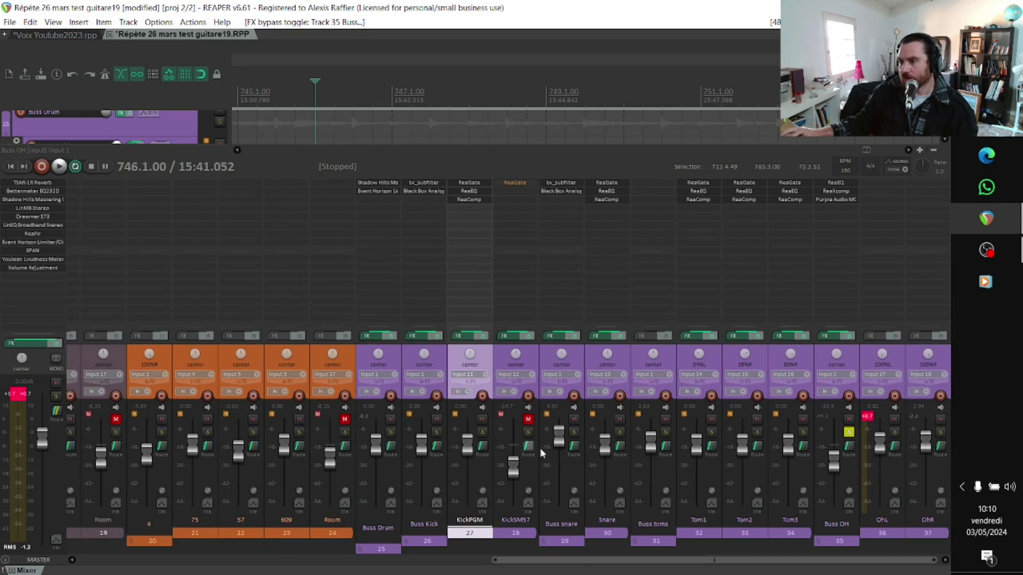
pyautogui.click(849, 433)
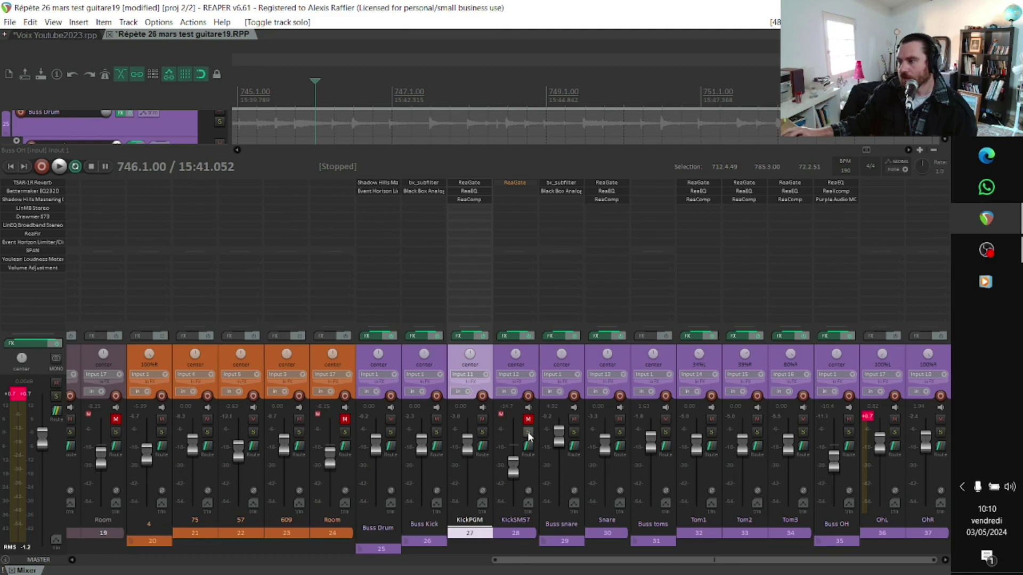
pyautogui.click(378, 183)
pyautogui.moveTo(141, 43); pyautogui.dragTo(313, 139)
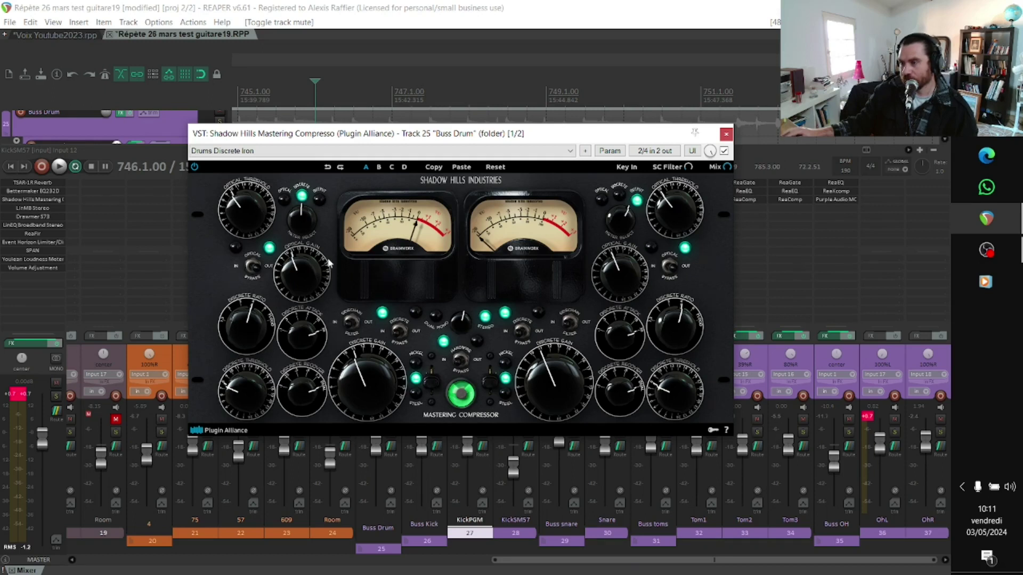
# - Play from 745.4.00, uncover the mixer's solo controls to solo Buss Drum, and reset the master peak readings
pyautogui.click(296, 96)
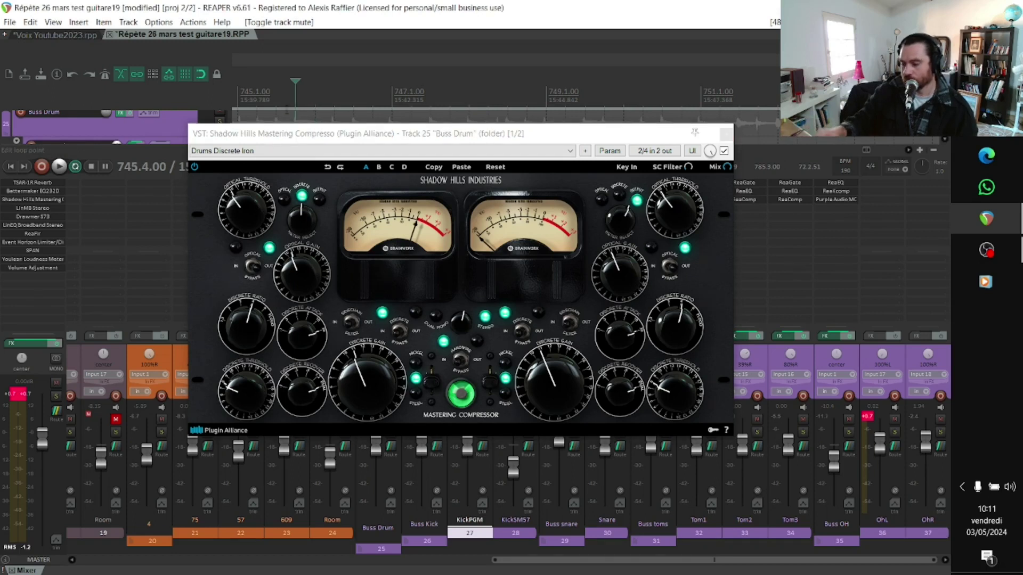
pyautogui.press('space')
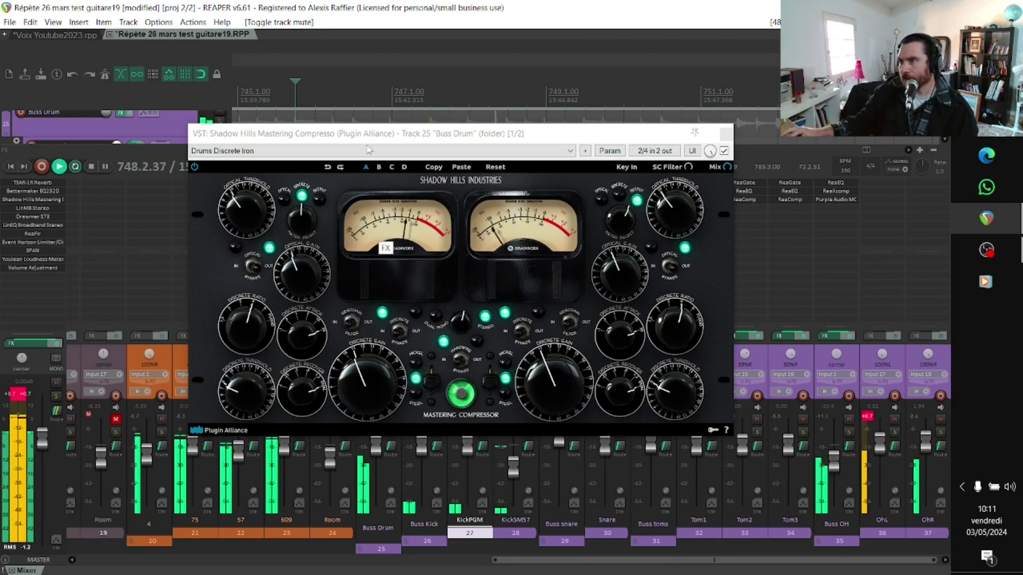
pyautogui.moveTo(363, 133); pyautogui.dragTo(374, 56)
pyautogui.click(390, 431)
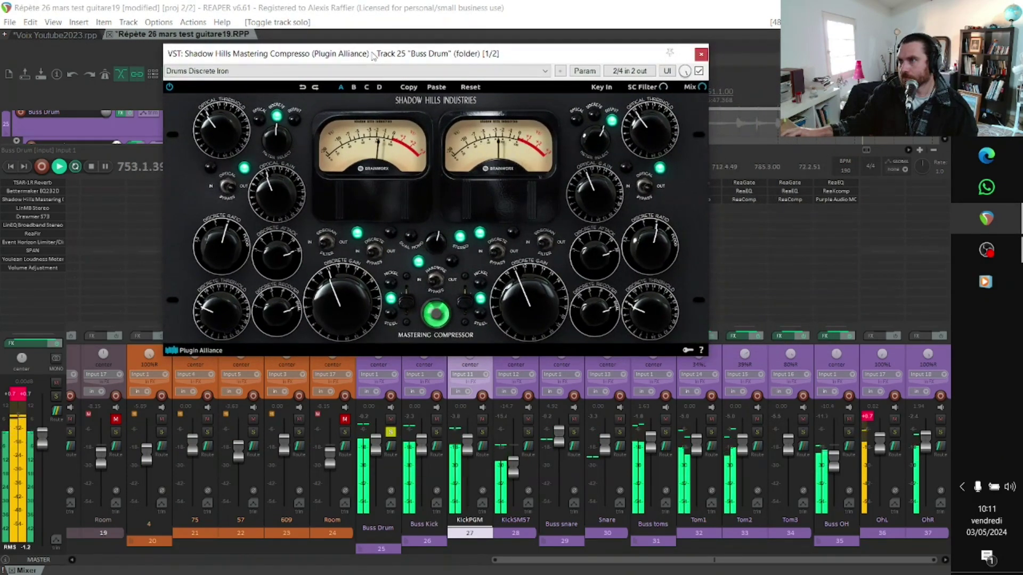
pyautogui.click(24, 395)
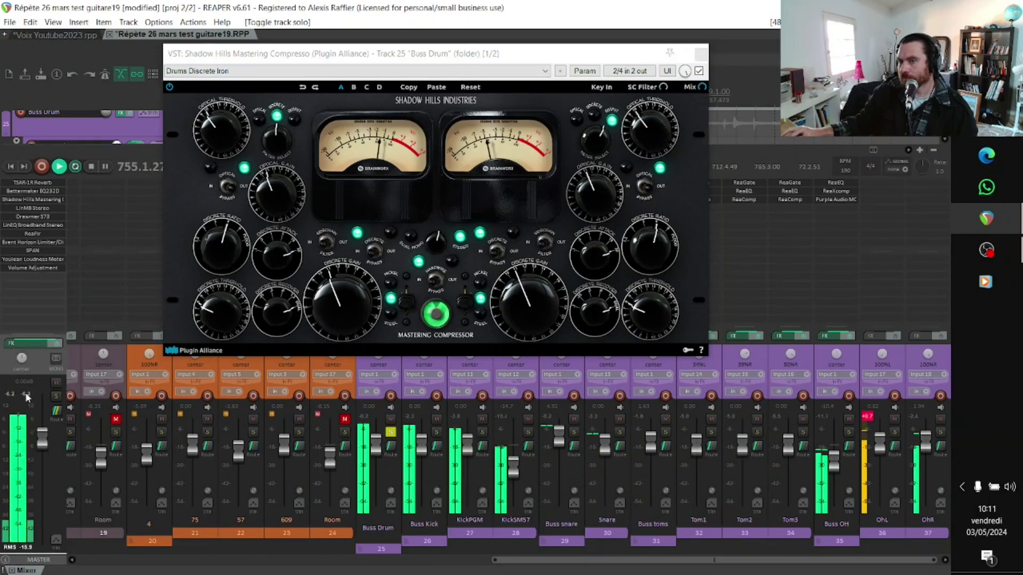
# - Compare the playing Buss Drum with its Shadow Hills compressor repeatedly bypassed and enabled, and stop playback
pyautogui.click(699, 71)
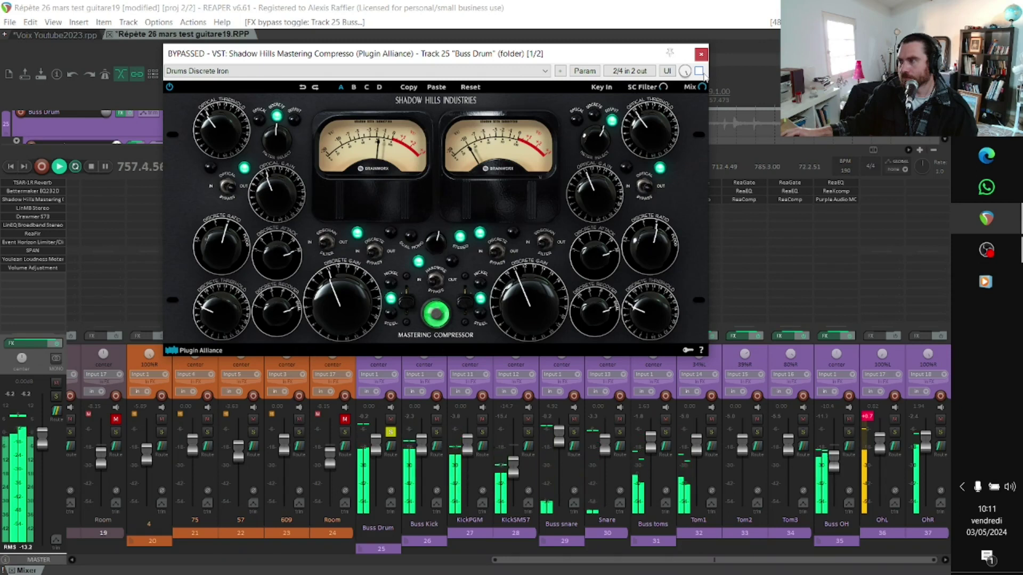
pyautogui.click(699, 71)
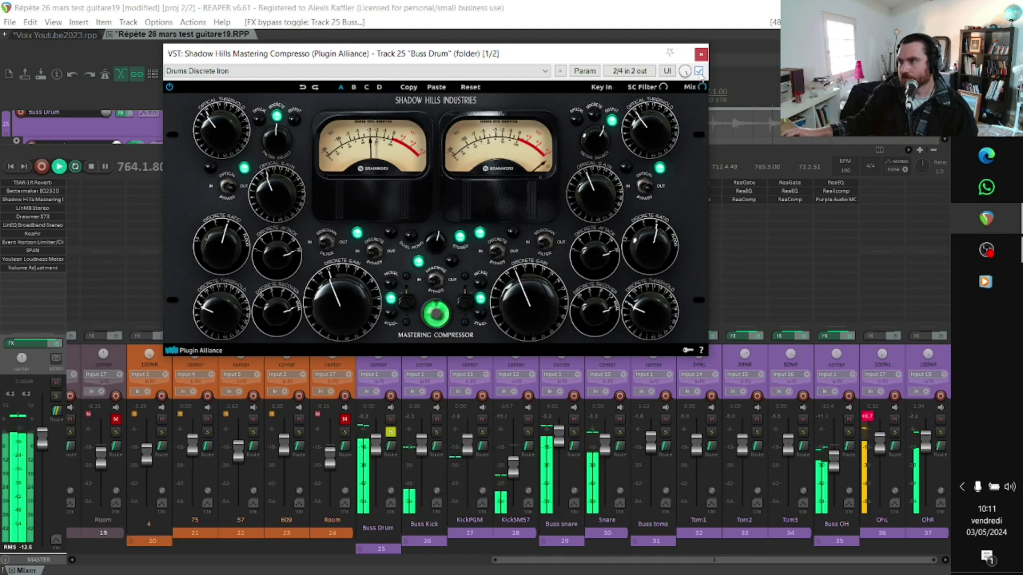
pyautogui.click(699, 70)
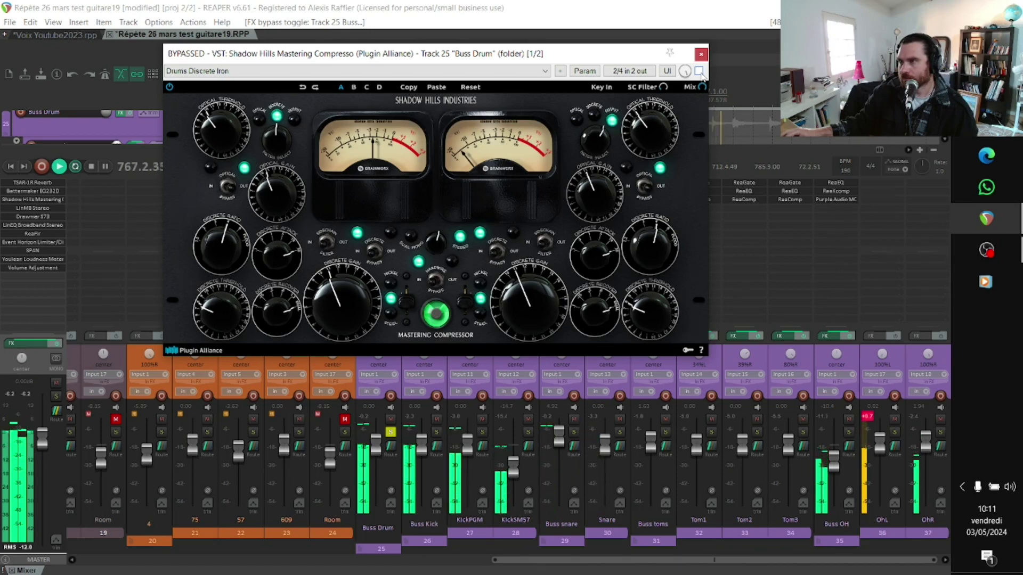
pyautogui.click(699, 71)
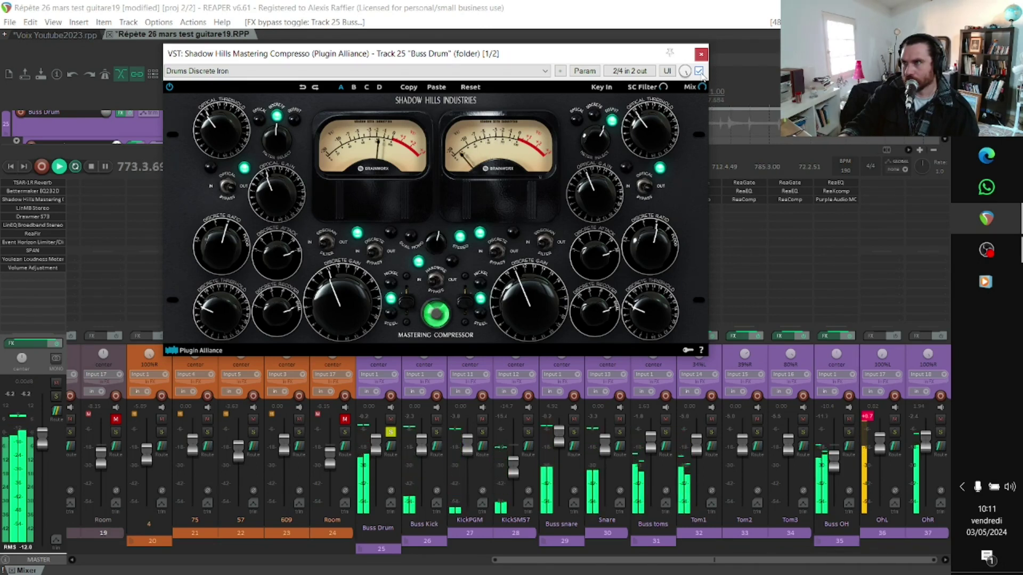
pyautogui.press('space')
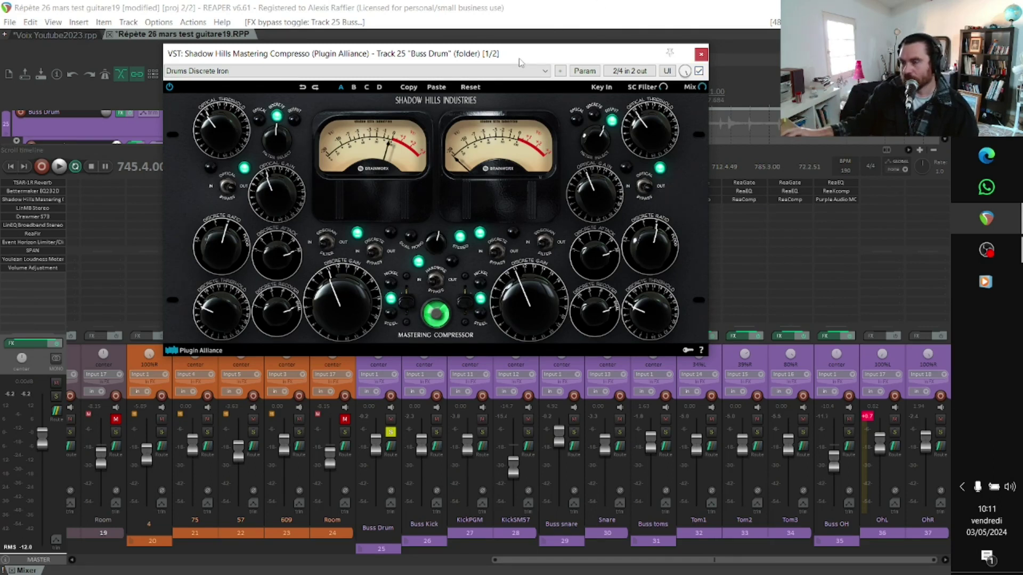
# - Uncover the timeline and listen to the soloed Buss Drum from 770.2.00 while watching the compressor's meters, and stop playback
pyautogui.moveTo(521, 62); pyautogui.dragTo(547, 98)
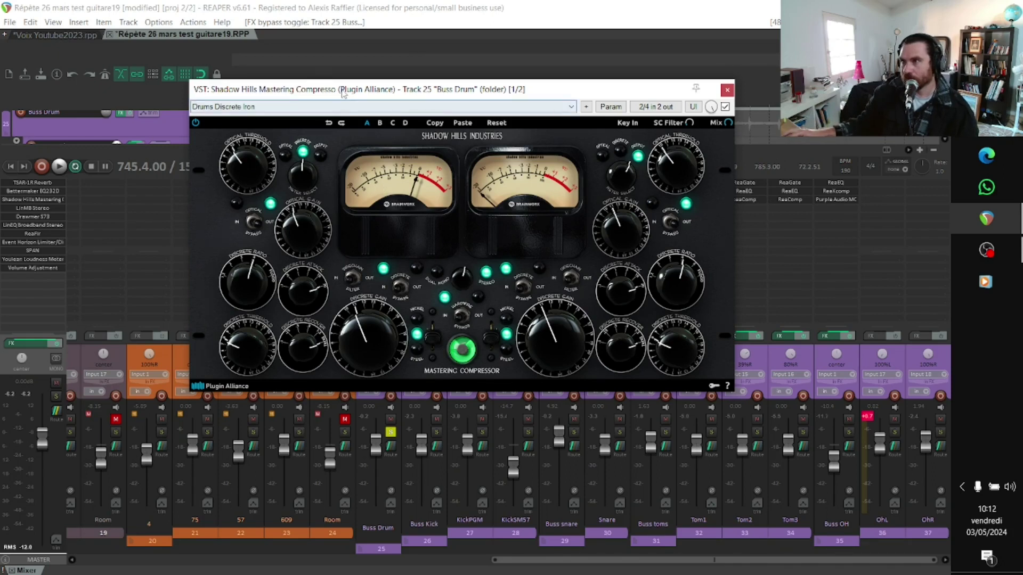
pyautogui.moveTo(343, 91); pyautogui.dragTo(356, 183)
pyautogui.click(320, 112)
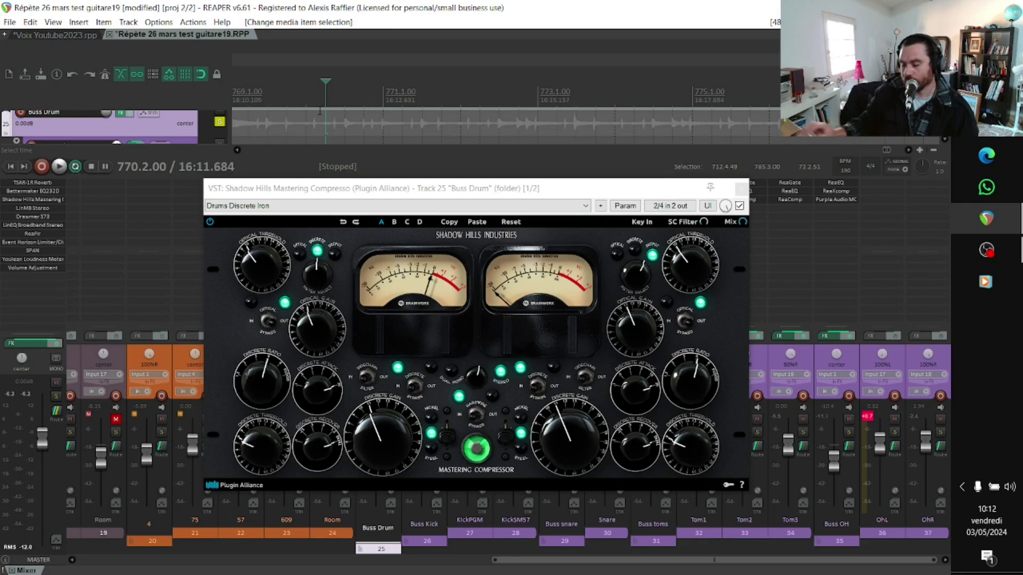
pyautogui.press('space')
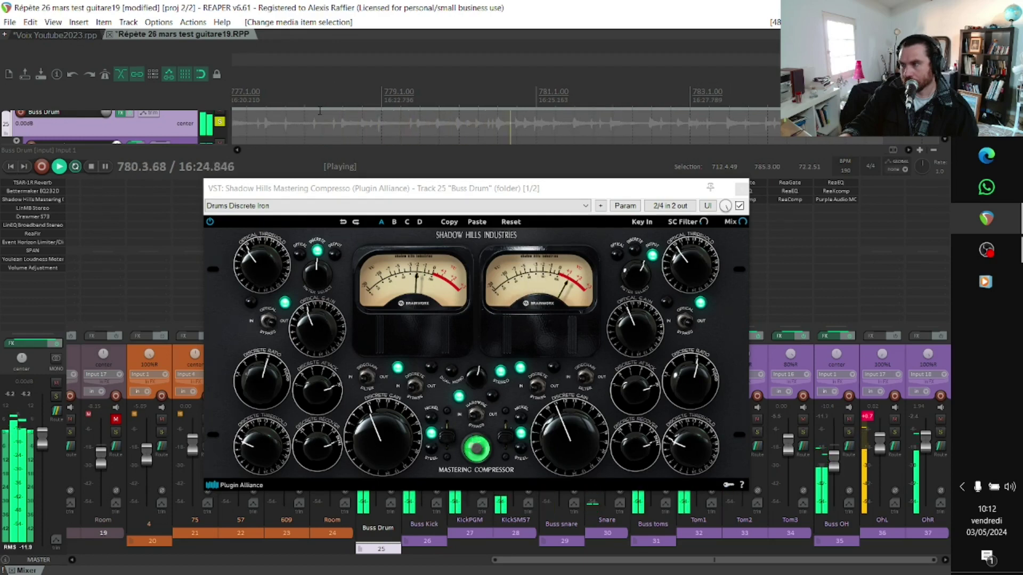
pyautogui.press('space')
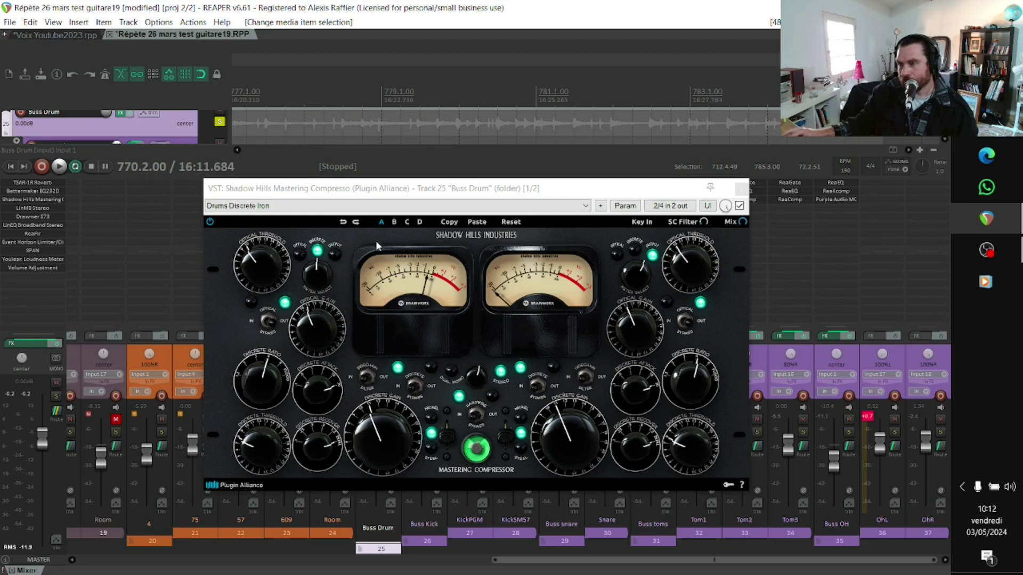
# - Examine the Shadow Hills compressor settings on Buss Drum, close the plugin window and switch to OBS
pyautogui.moveTo(377, 188); pyautogui.dragTo(362, 139)
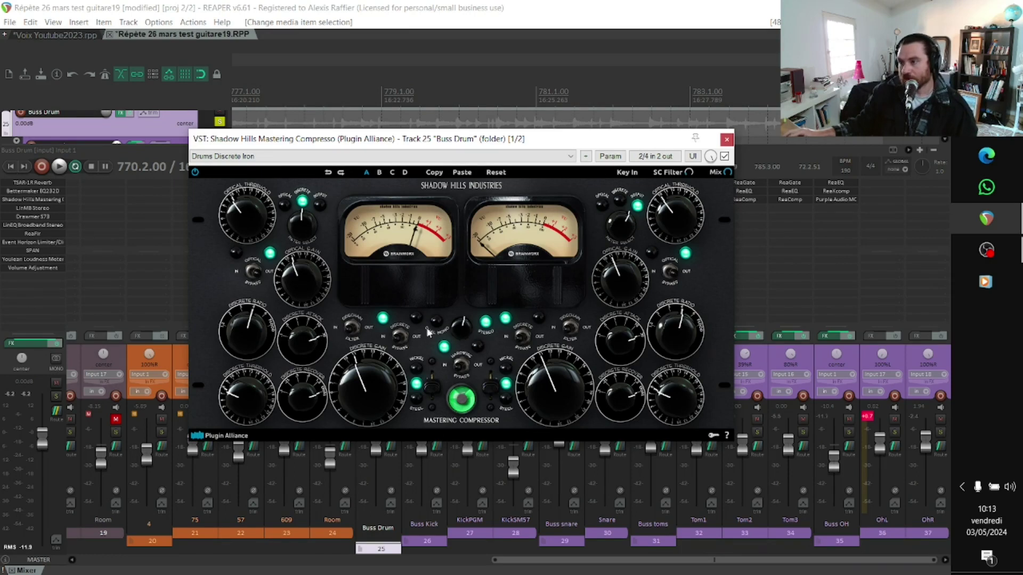
pyautogui.click(727, 141)
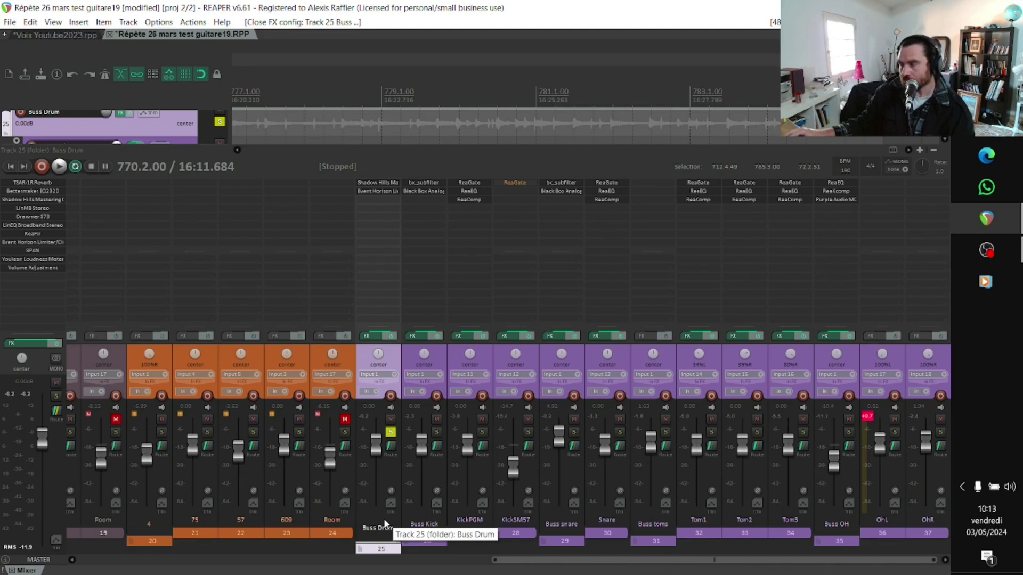
pyautogui.moveTo(554, 562); pyautogui.dragTo(584, 569)
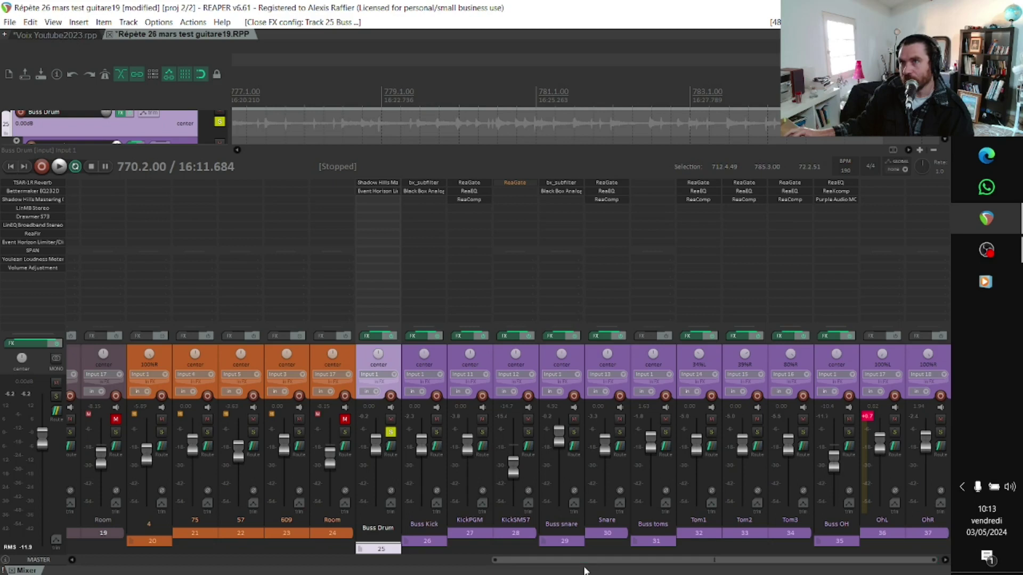
pyautogui.click(1005, 256)
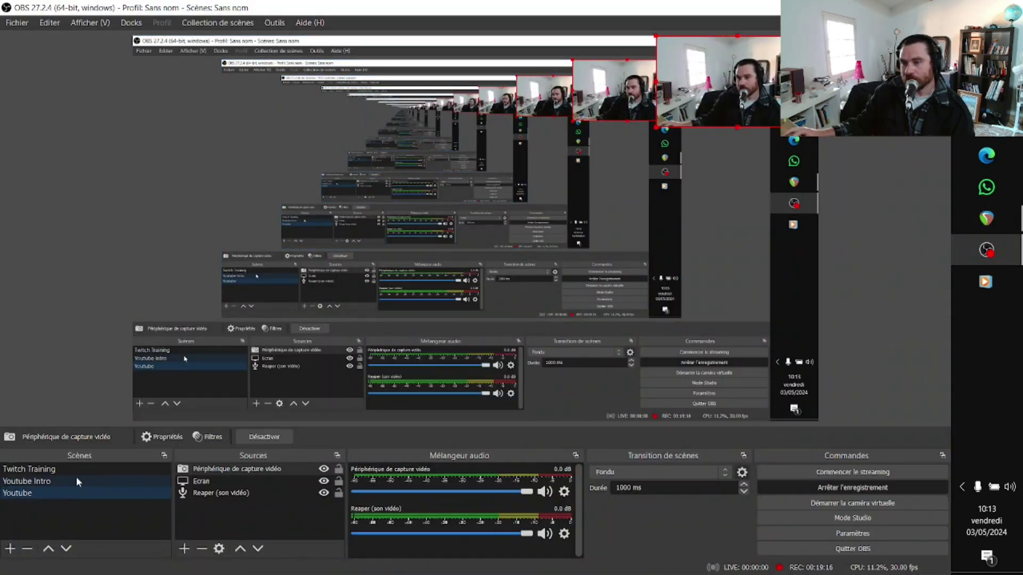